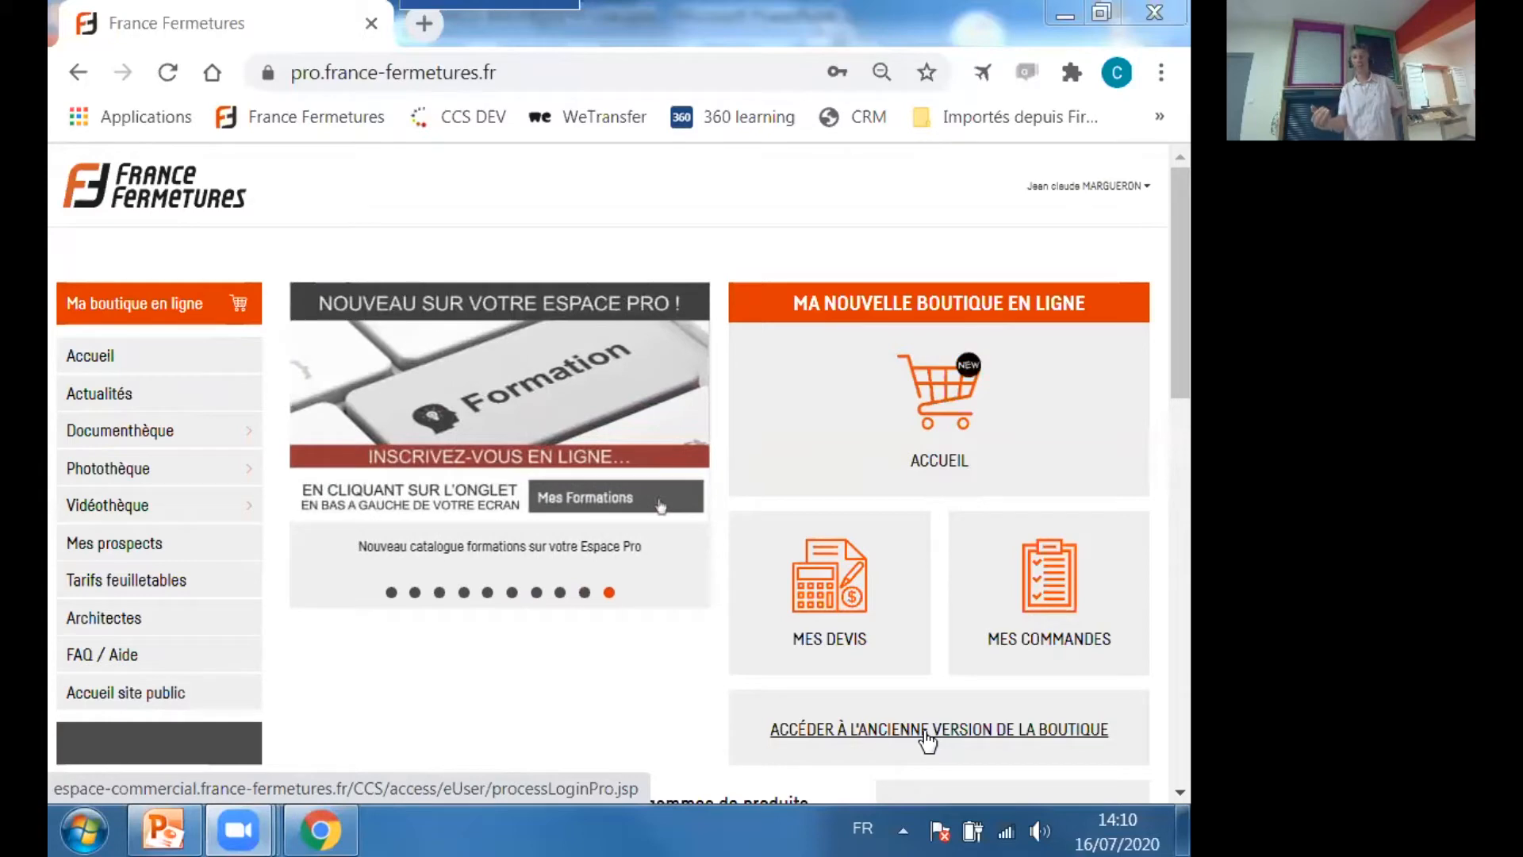
# Enter the old version of the shop without saving the login details and consult its list of quotes.
pyautogui.click(926, 729)
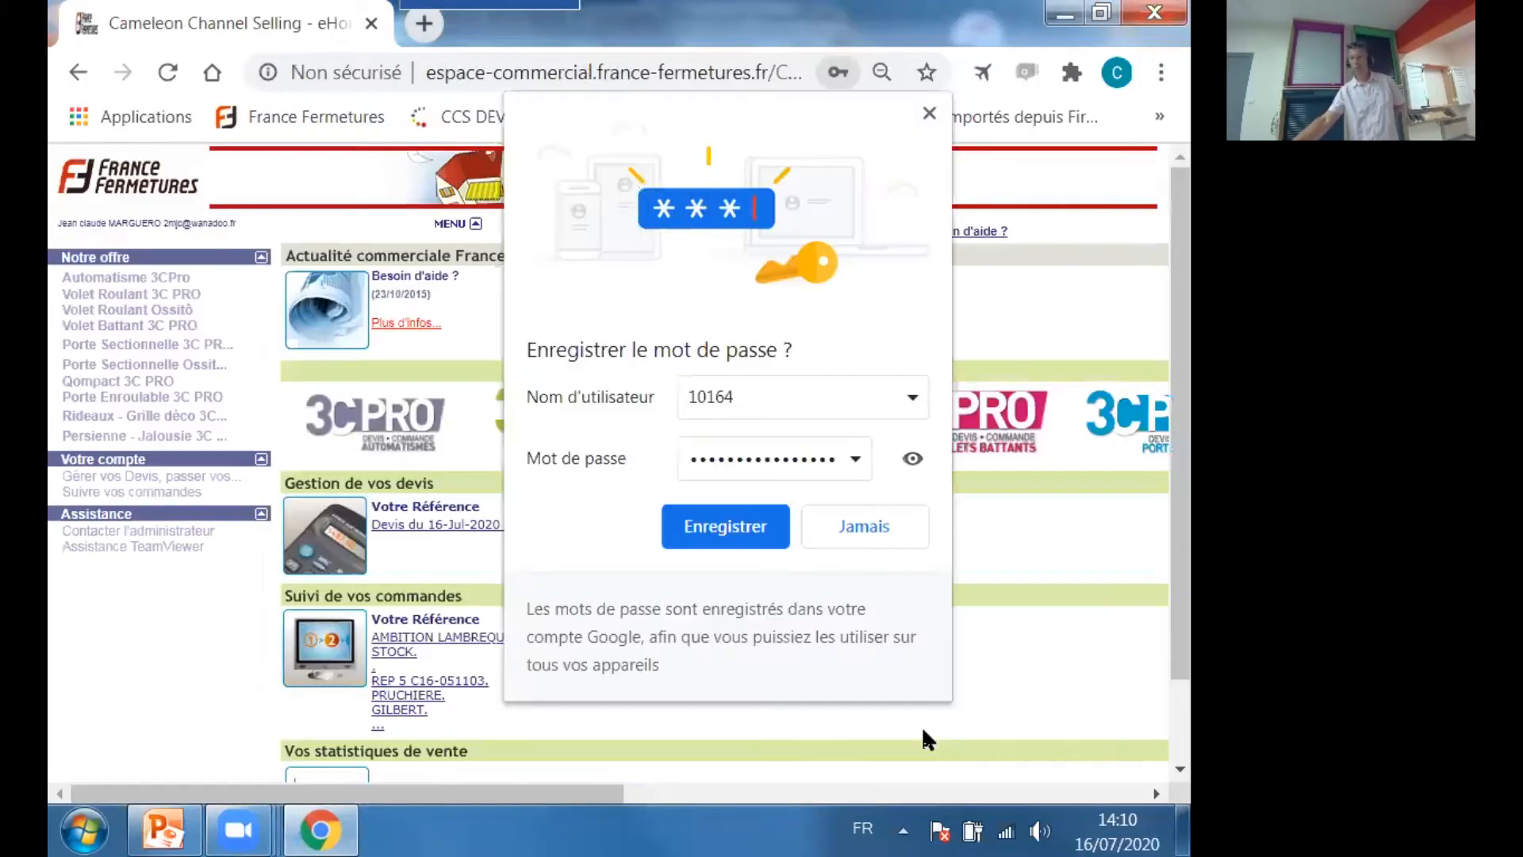
pyautogui.click(929, 114)
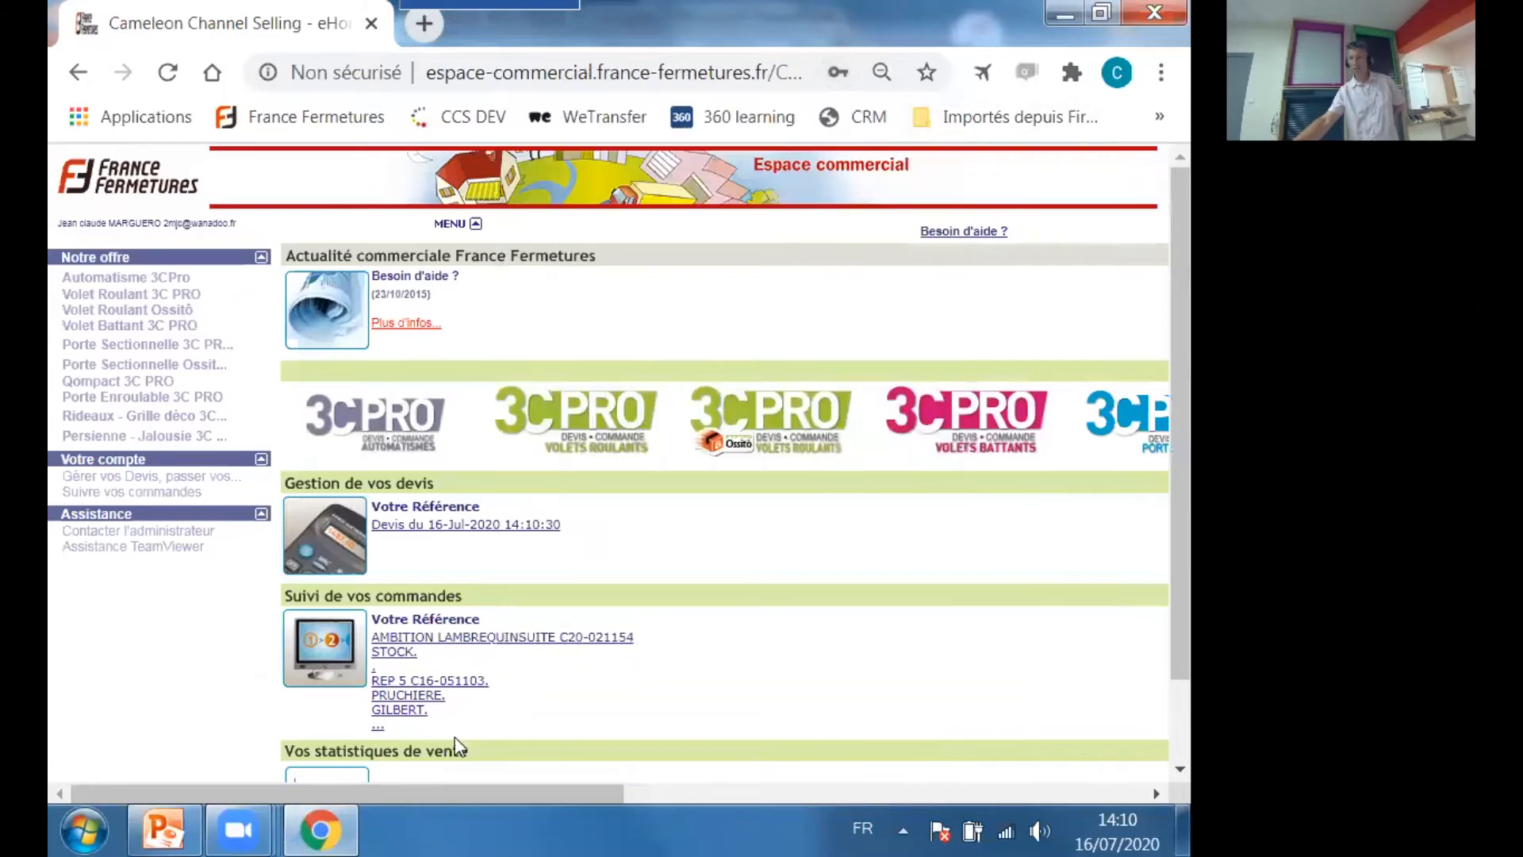
pyautogui.moveTo(490, 790); pyautogui.dragTo(1005, 750)
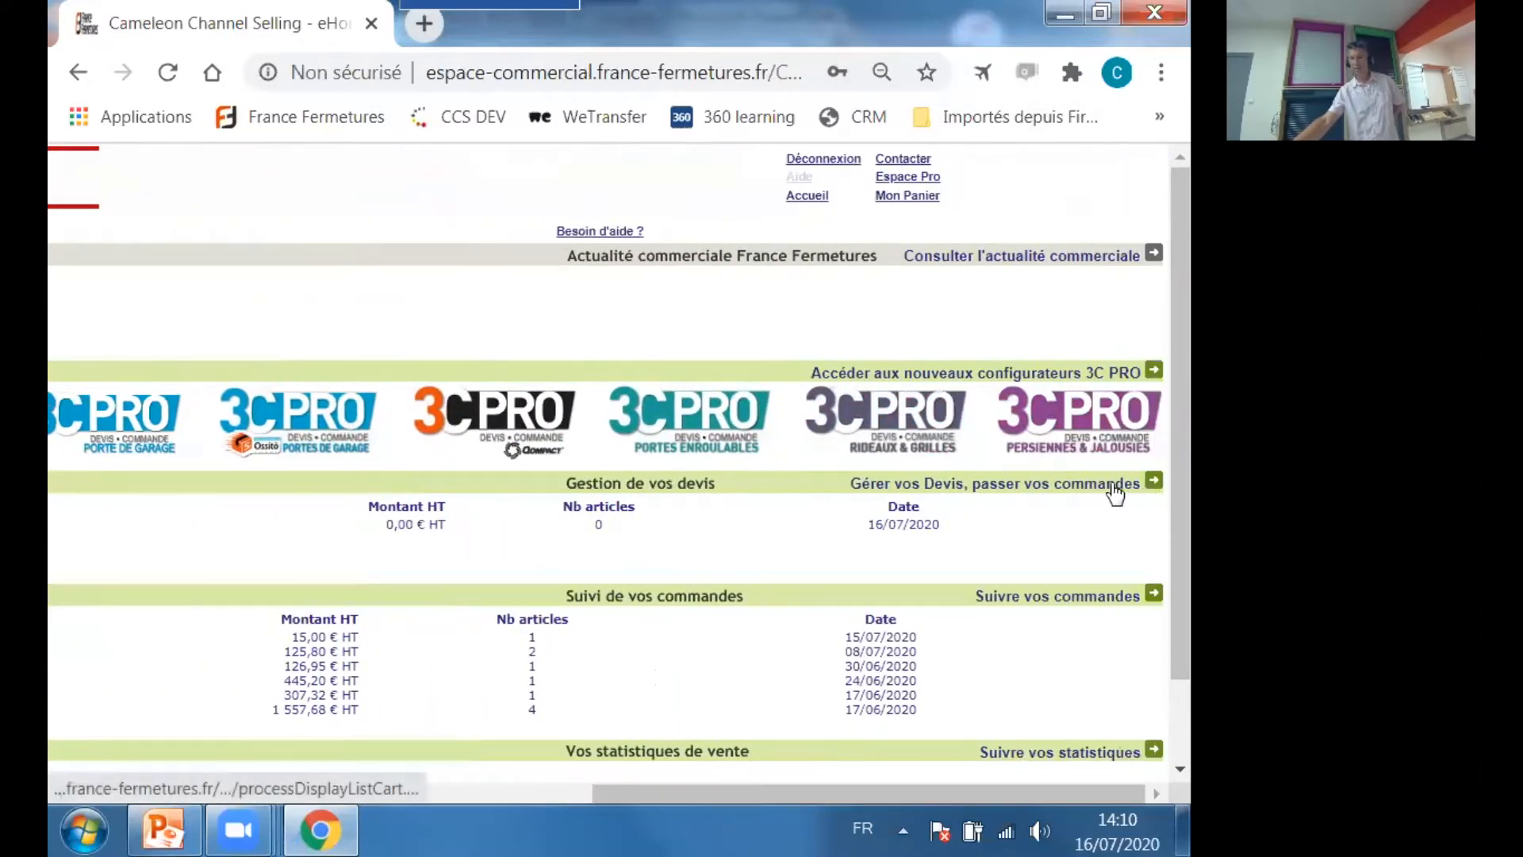
pyautogui.click(1108, 492)
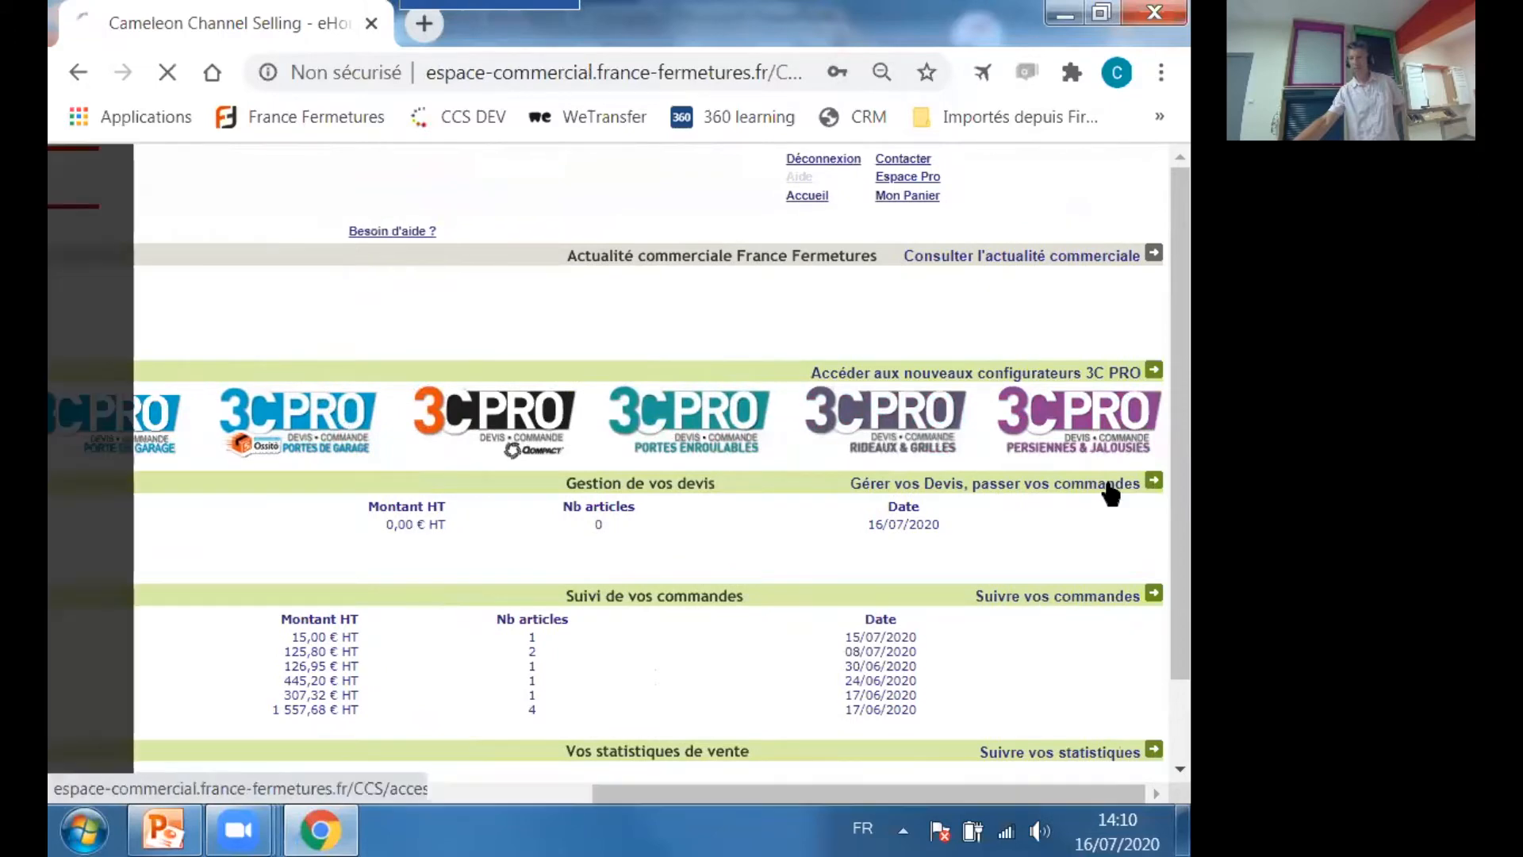
pyautogui.scroll(-1, 605, 438)
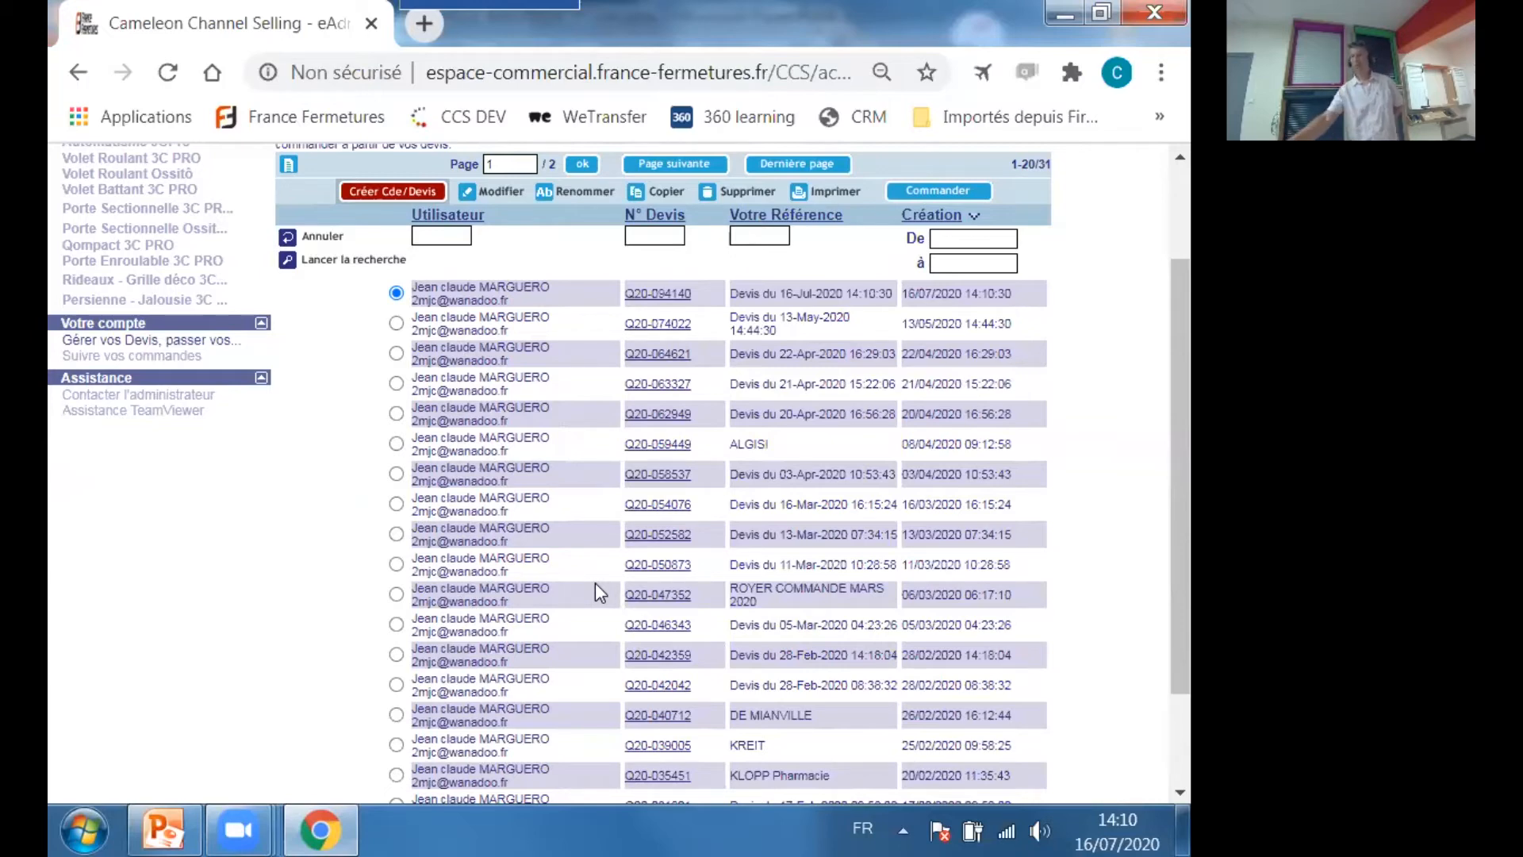
pyautogui.scroll(2, 893, 547)
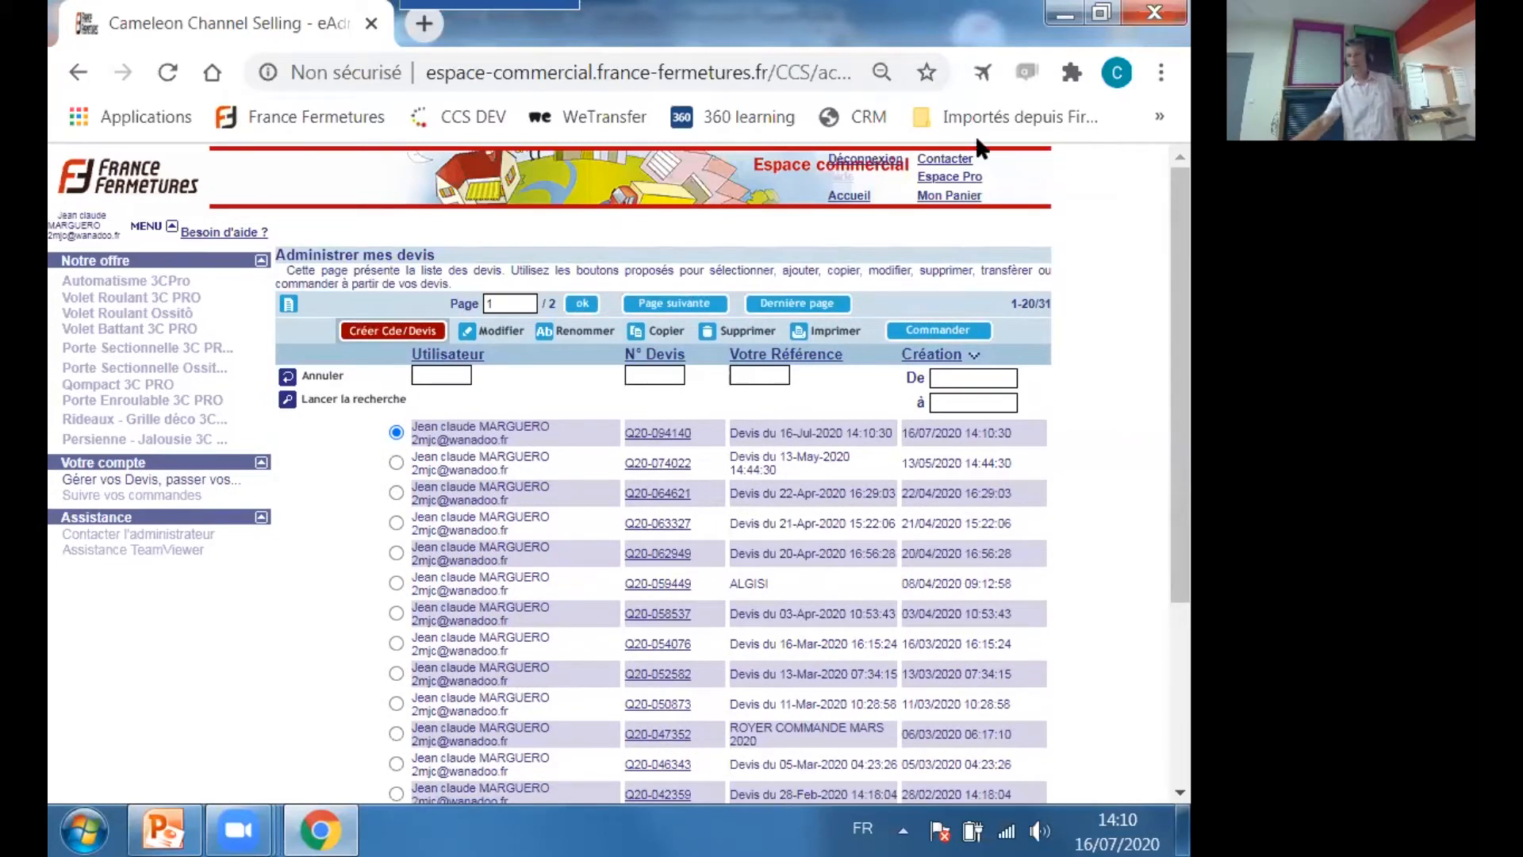
# Return to the old shop's home page and consult the order tracking list with its statuses and delivery dates.
pyautogui.click(865, 200)
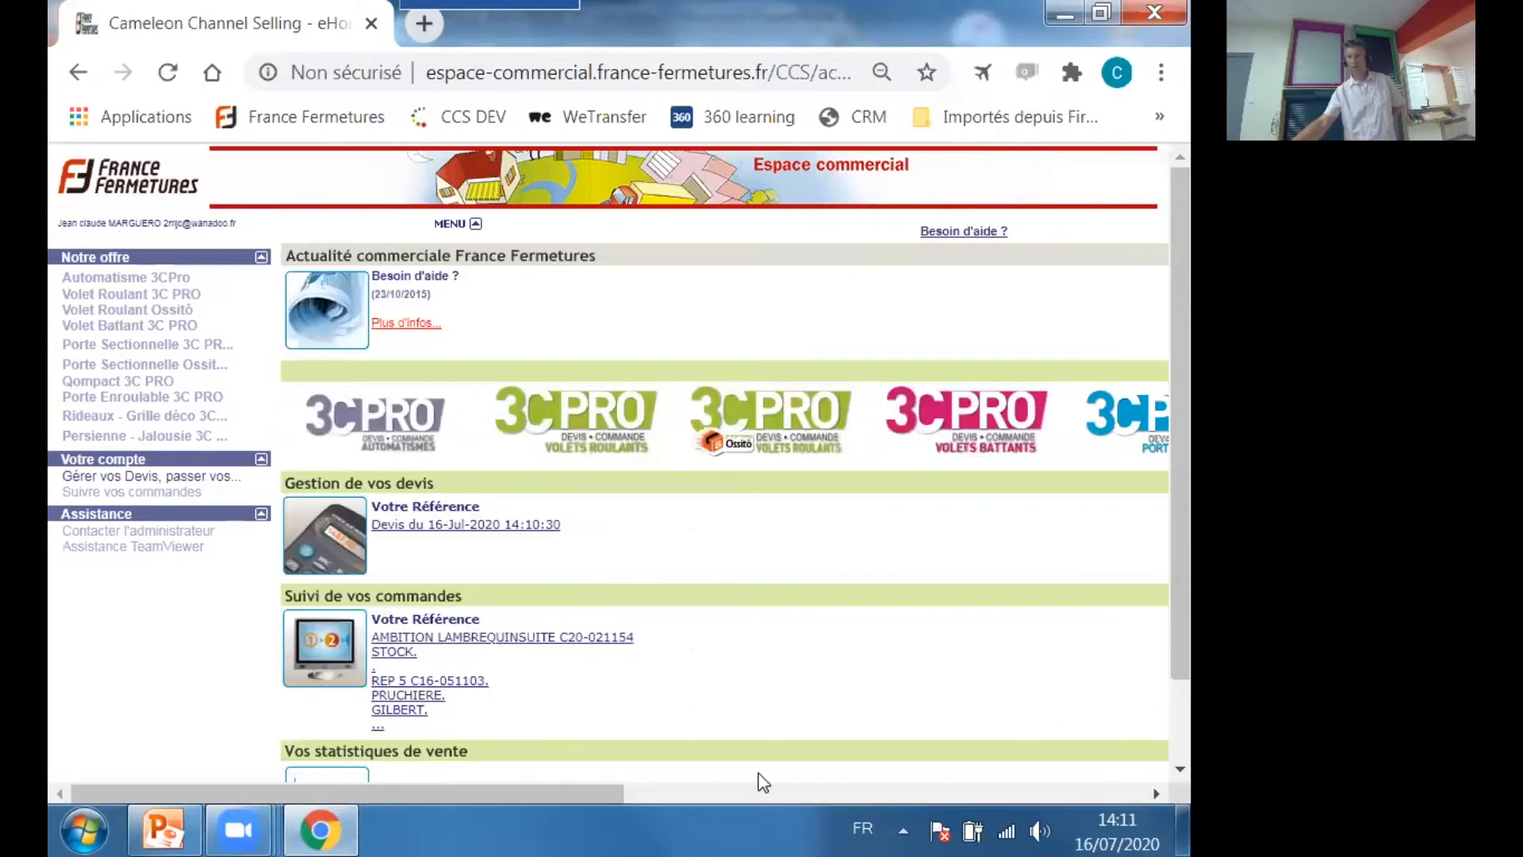
pyautogui.scroll(-2, 698, 767)
pyautogui.moveTo(574, 793); pyautogui.dragTo(1124, 773)
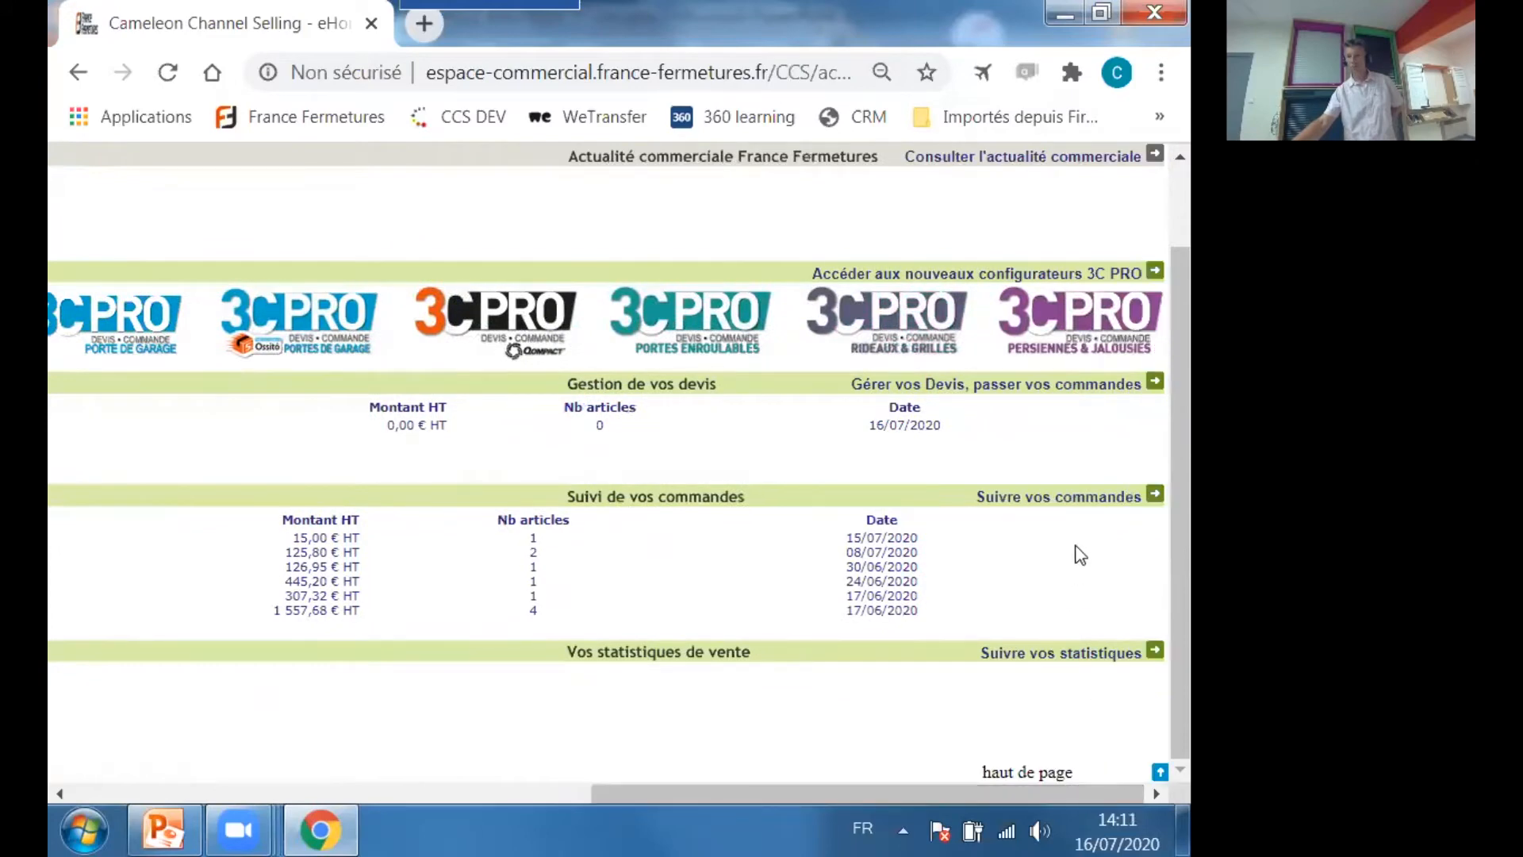
pyautogui.click(1100, 500)
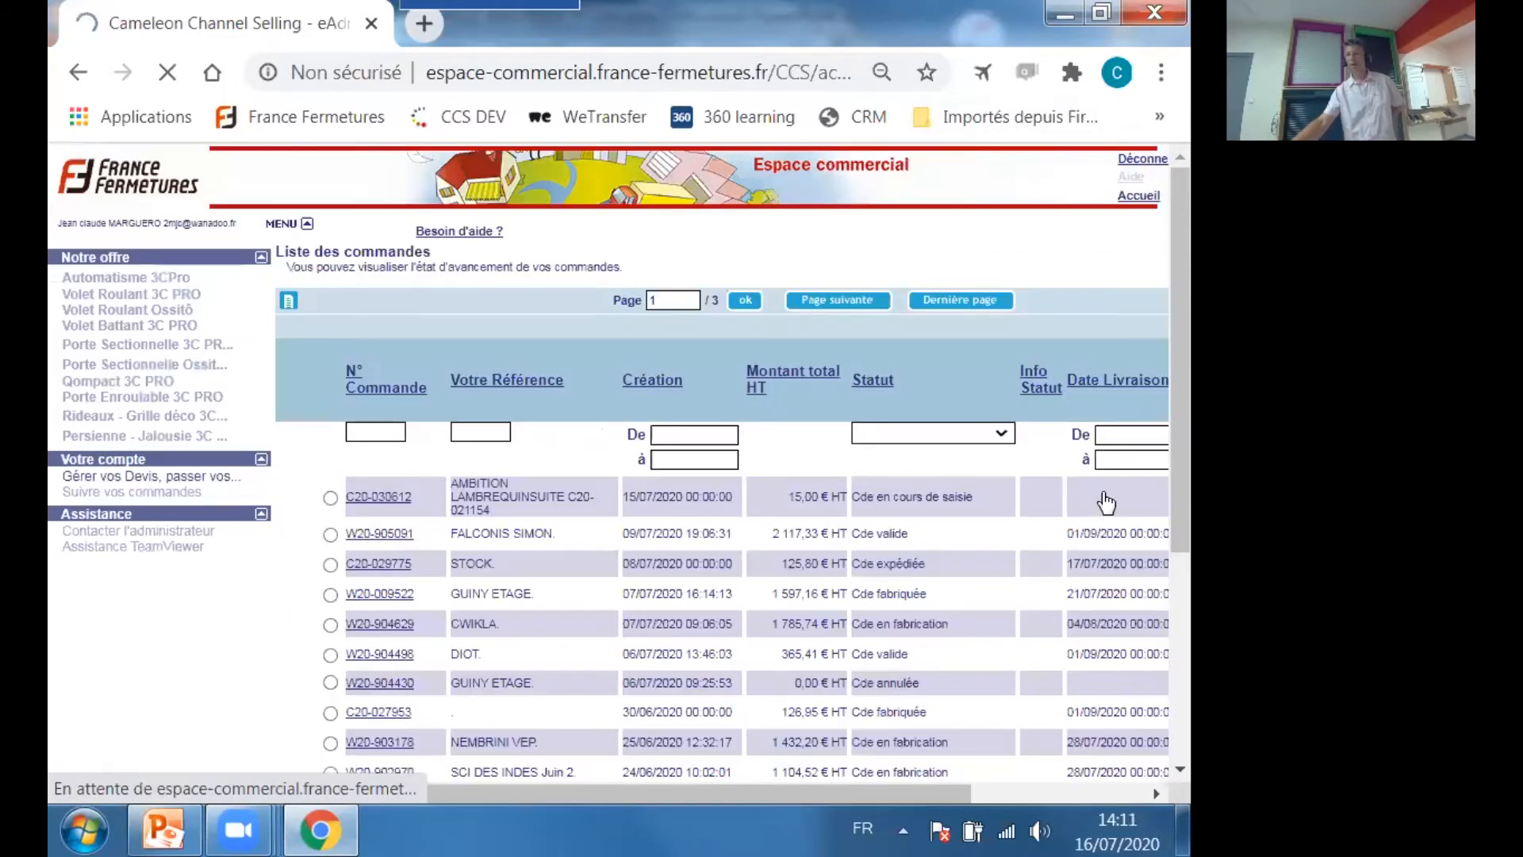
pyautogui.moveTo(656, 793); pyautogui.dragTo(803, 769)
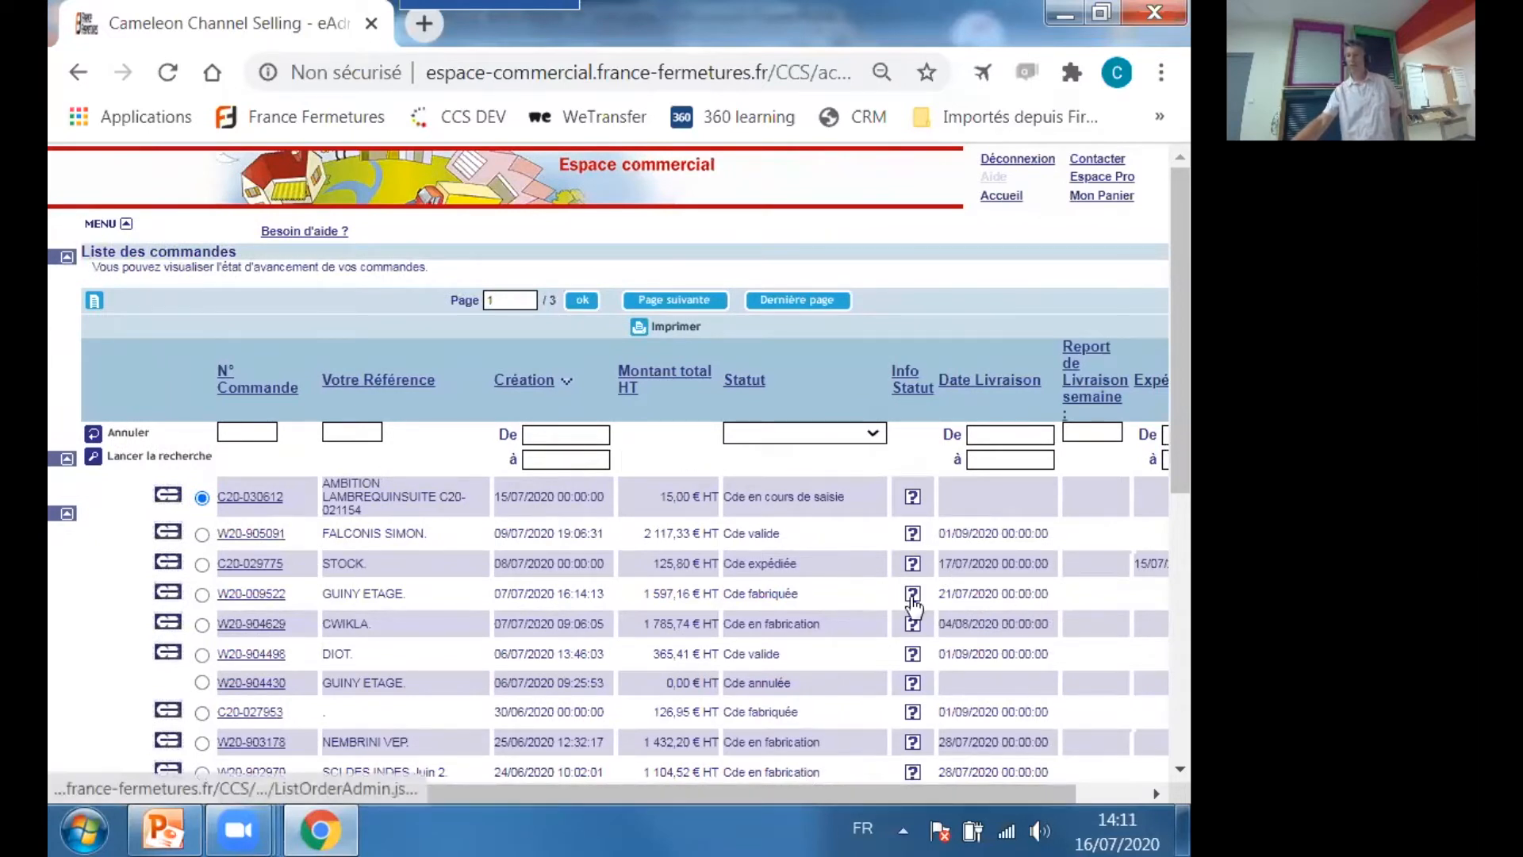
pyautogui.moveTo(913, 604)
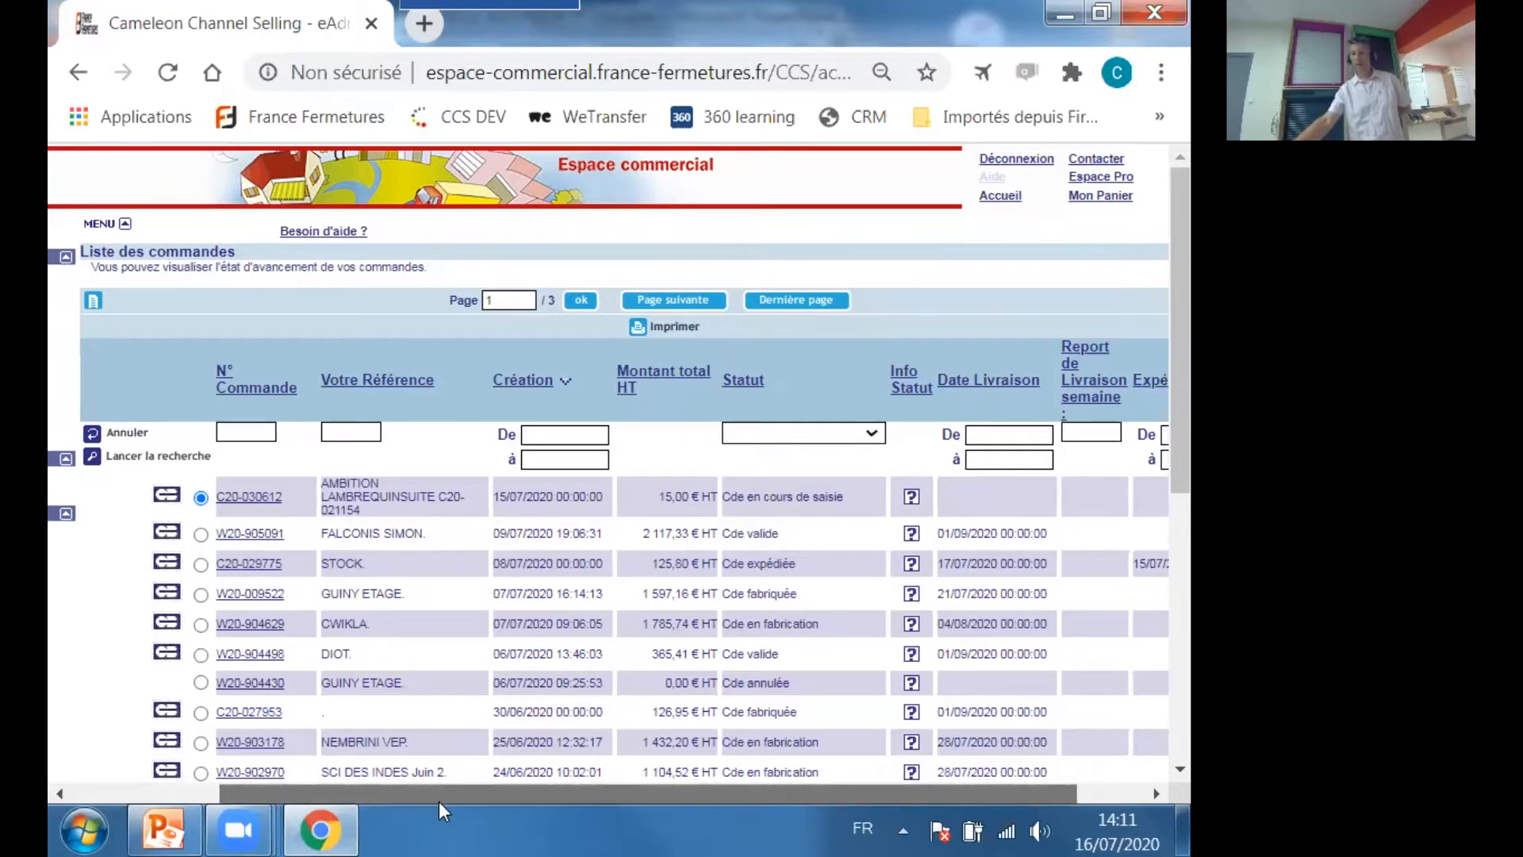
pyautogui.moveTo(441, 803)
pyautogui.mouseDown()
pyautogui.moveTo(463, 793)
pyautogui.moveTo(422, 796)
pyautogui.mouseUp()
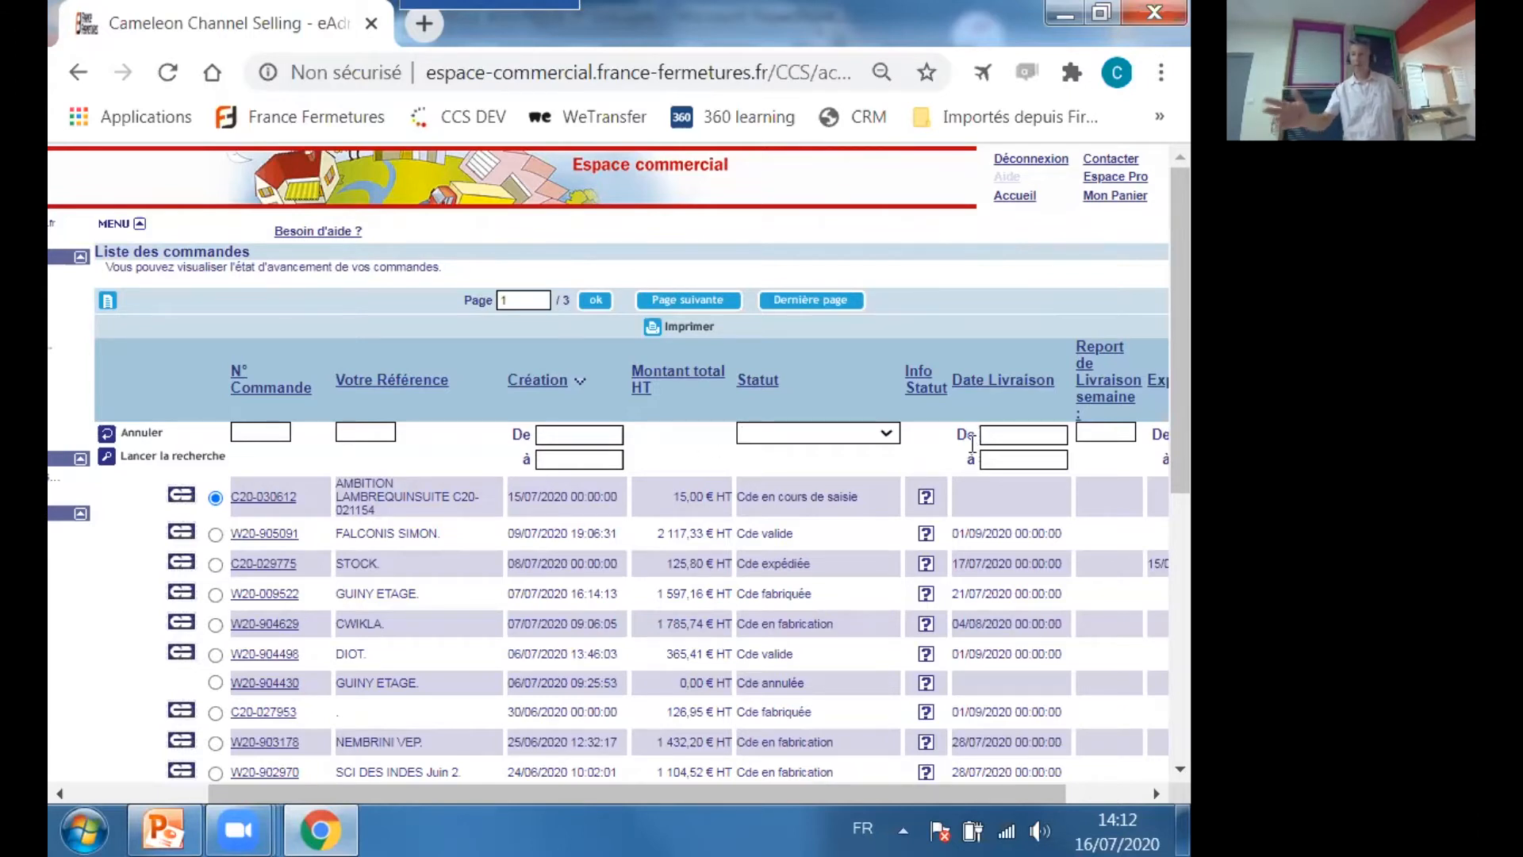
# Leave the old shop for the Espace Pro and open the home page of the new online shop.
pyautogui.click(1026, 199)
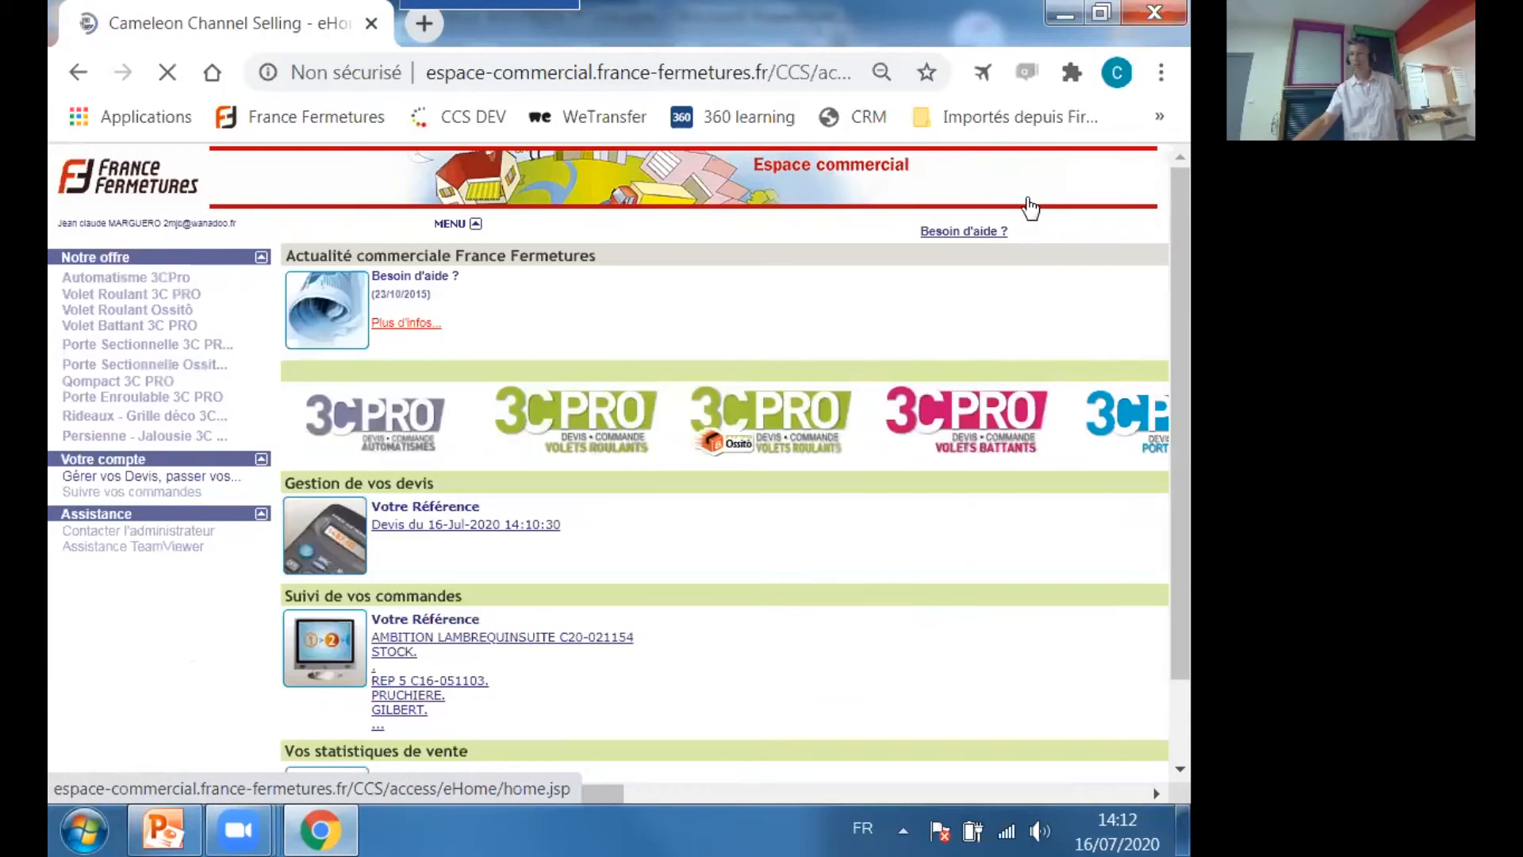
pyautogui.moveTo(528, 795); pyautogui.dragTo(1007, 793)
pyautogui.hscroll(1, 1018, 615)
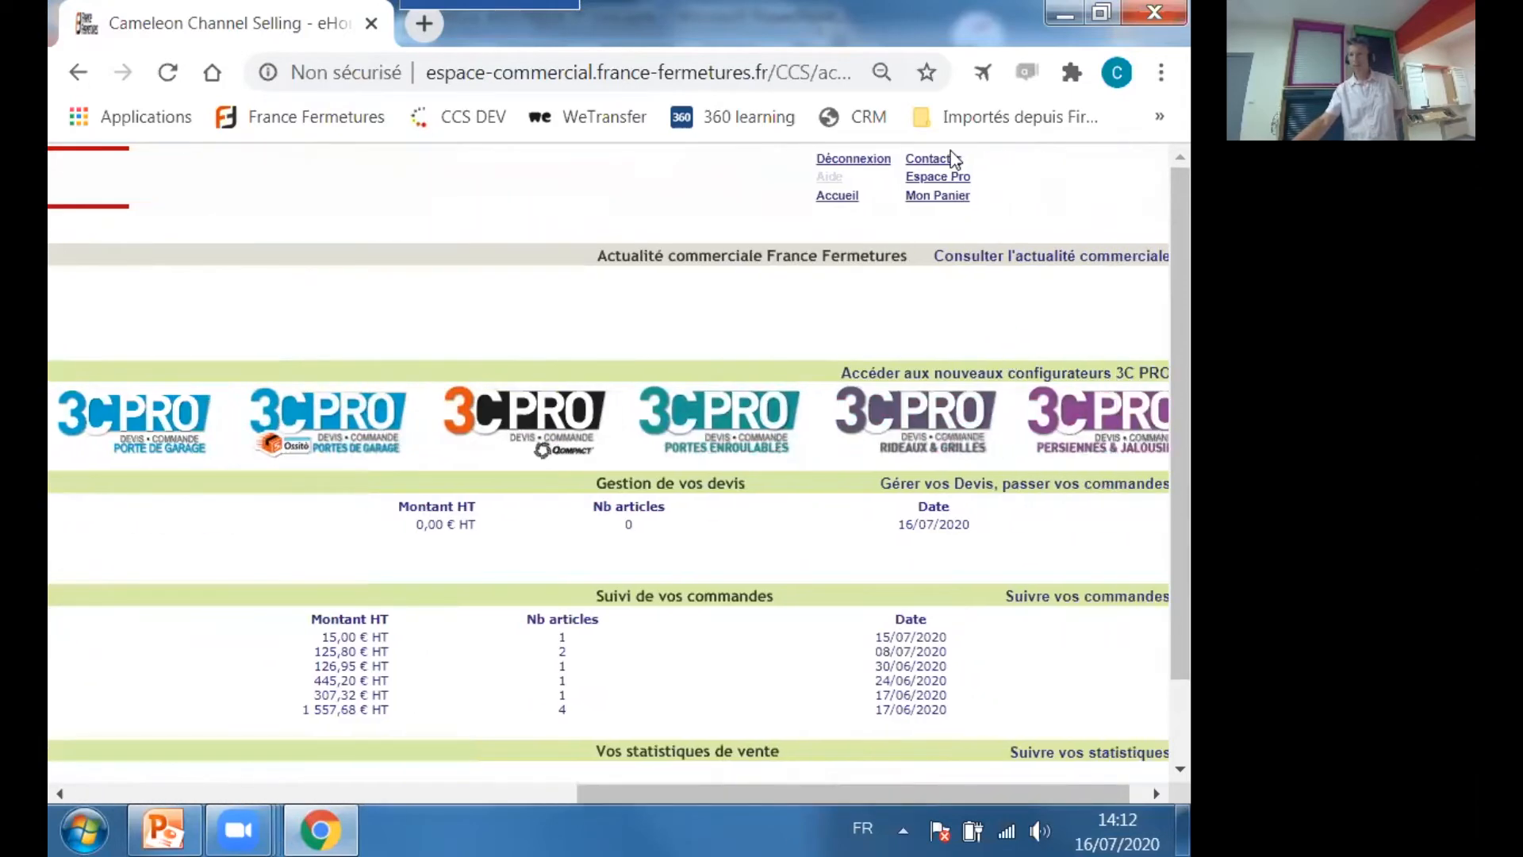
pyautogui.click(957, 179)
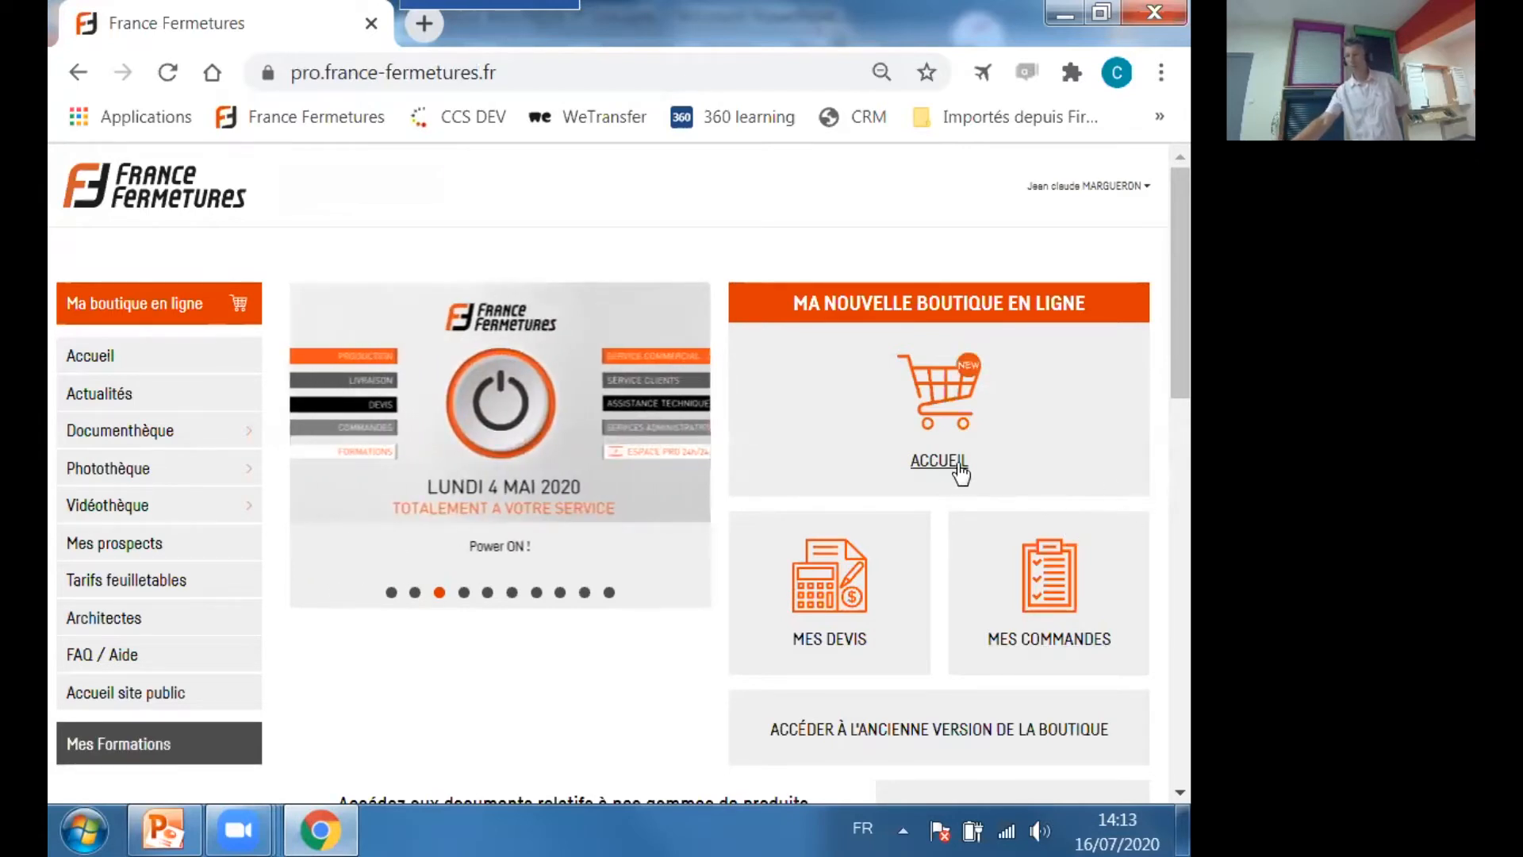
pyautogui.click(954, 427)
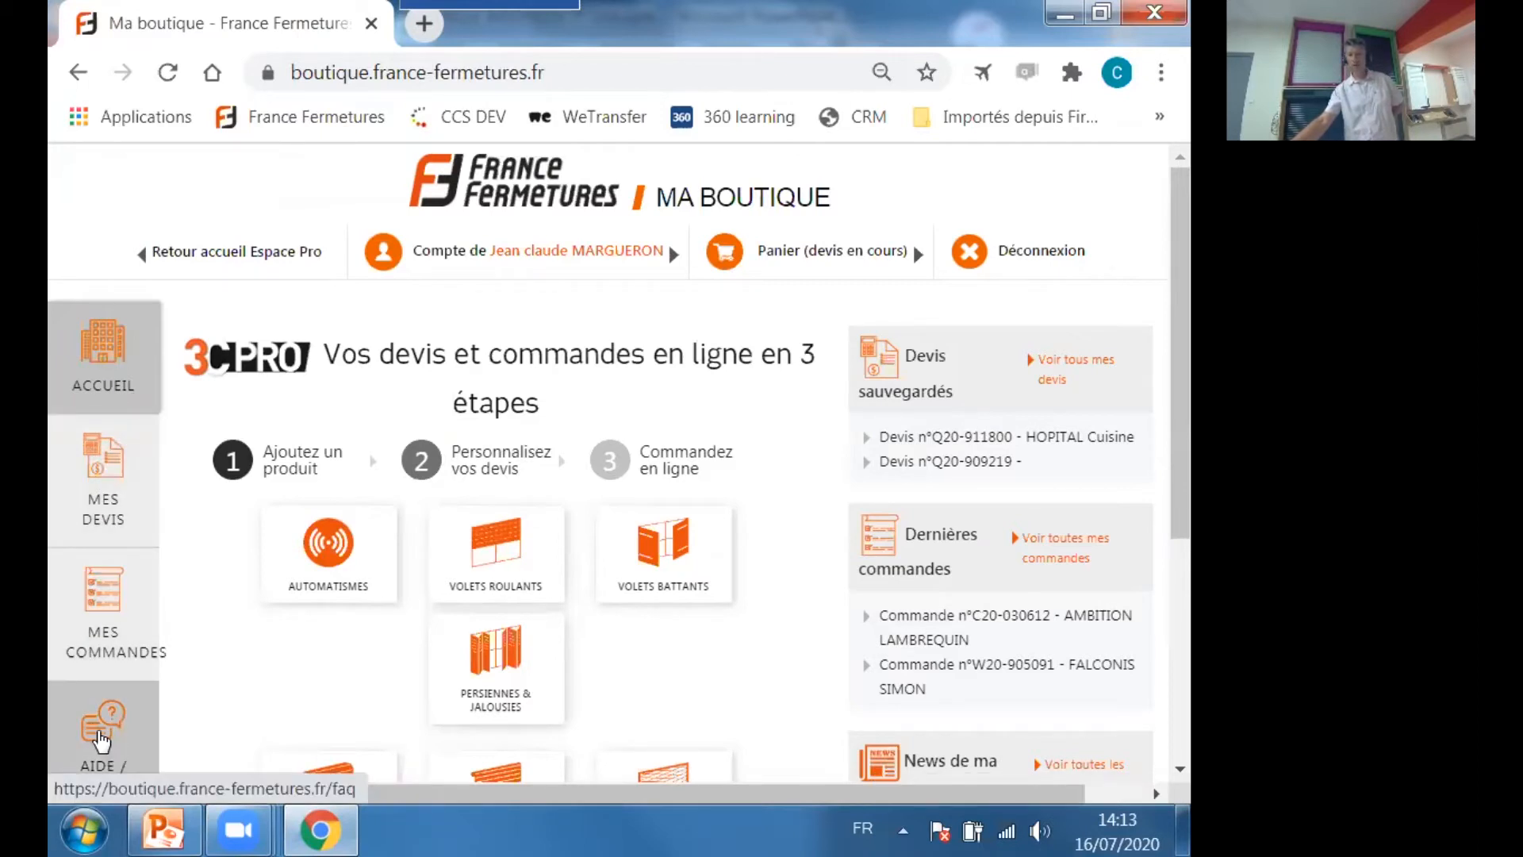
# Examine the shop's help section and contact page, including the service contacts, social networks and e-mail message form.
pyautogui.click(100, 740)
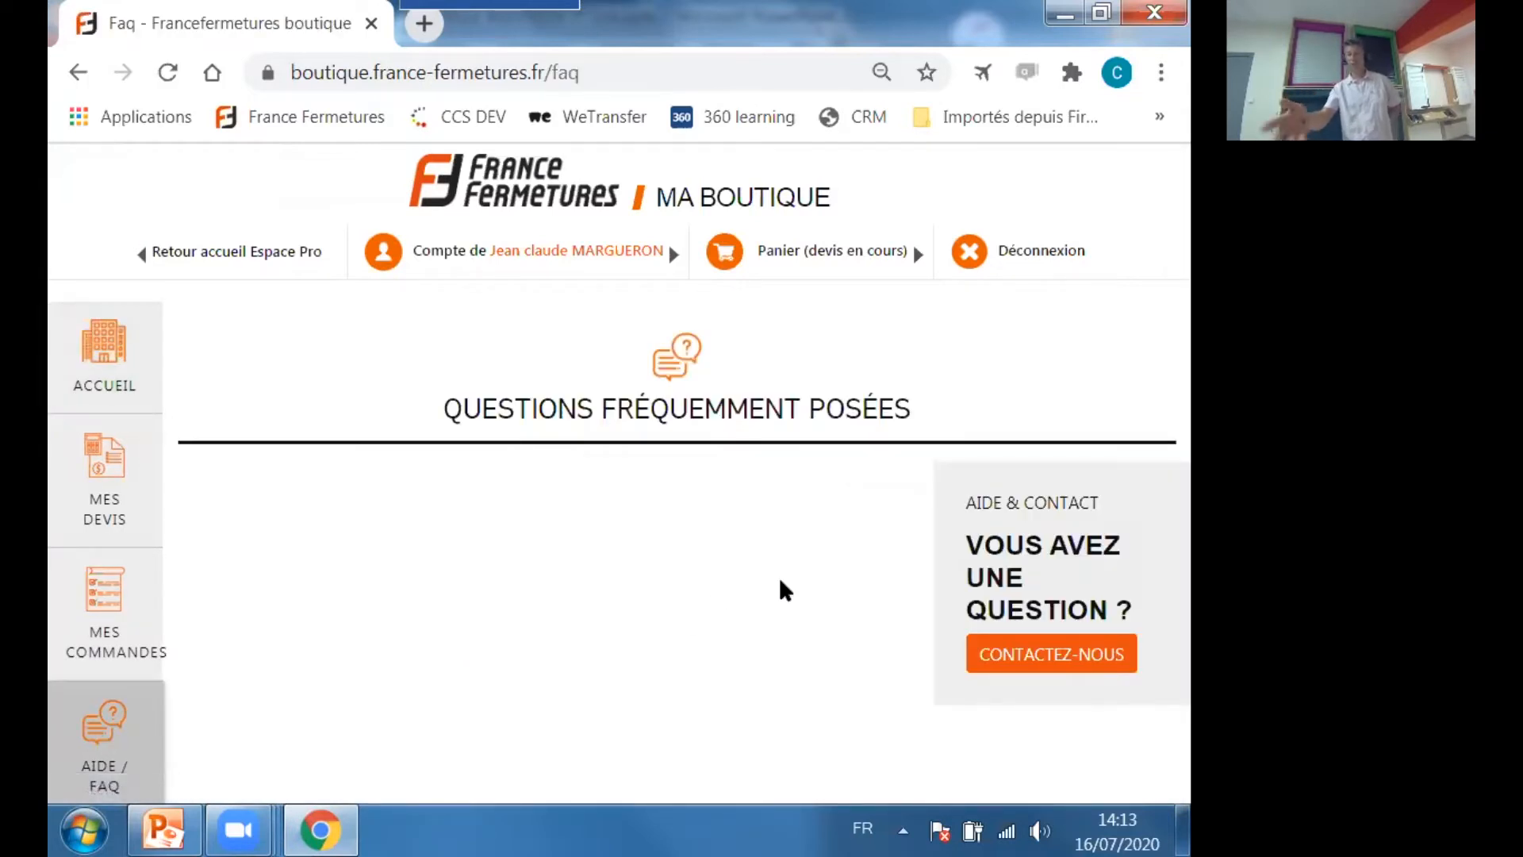
pyautogui.click(1039, 670)
pyautogui.scroll(-1, 684, 656)
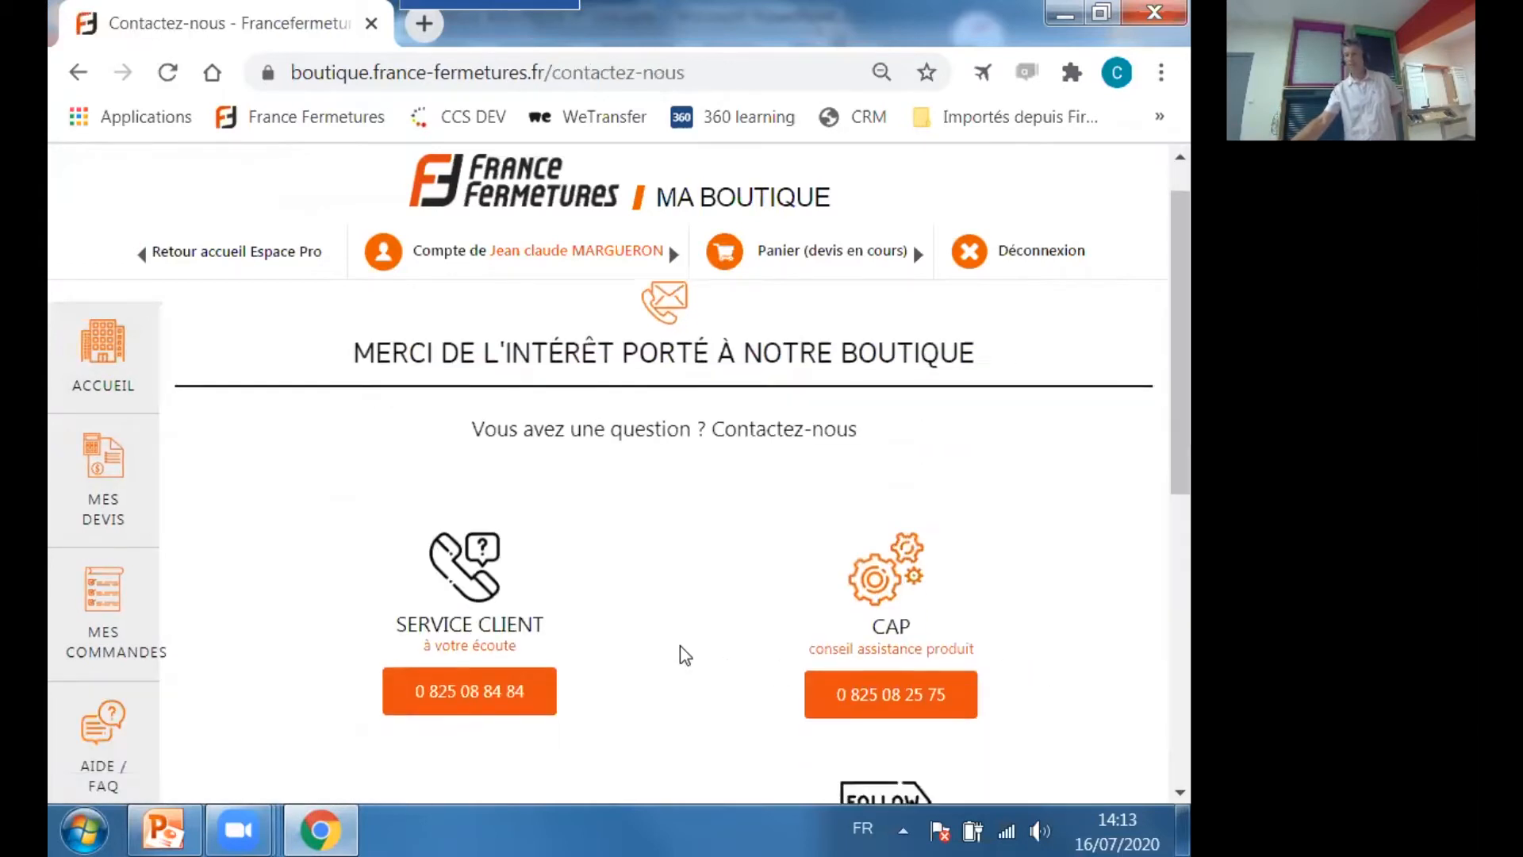
pyautogui.scroll(-3, 544, 538)
pyautogui.scroll(2, 523, 520)
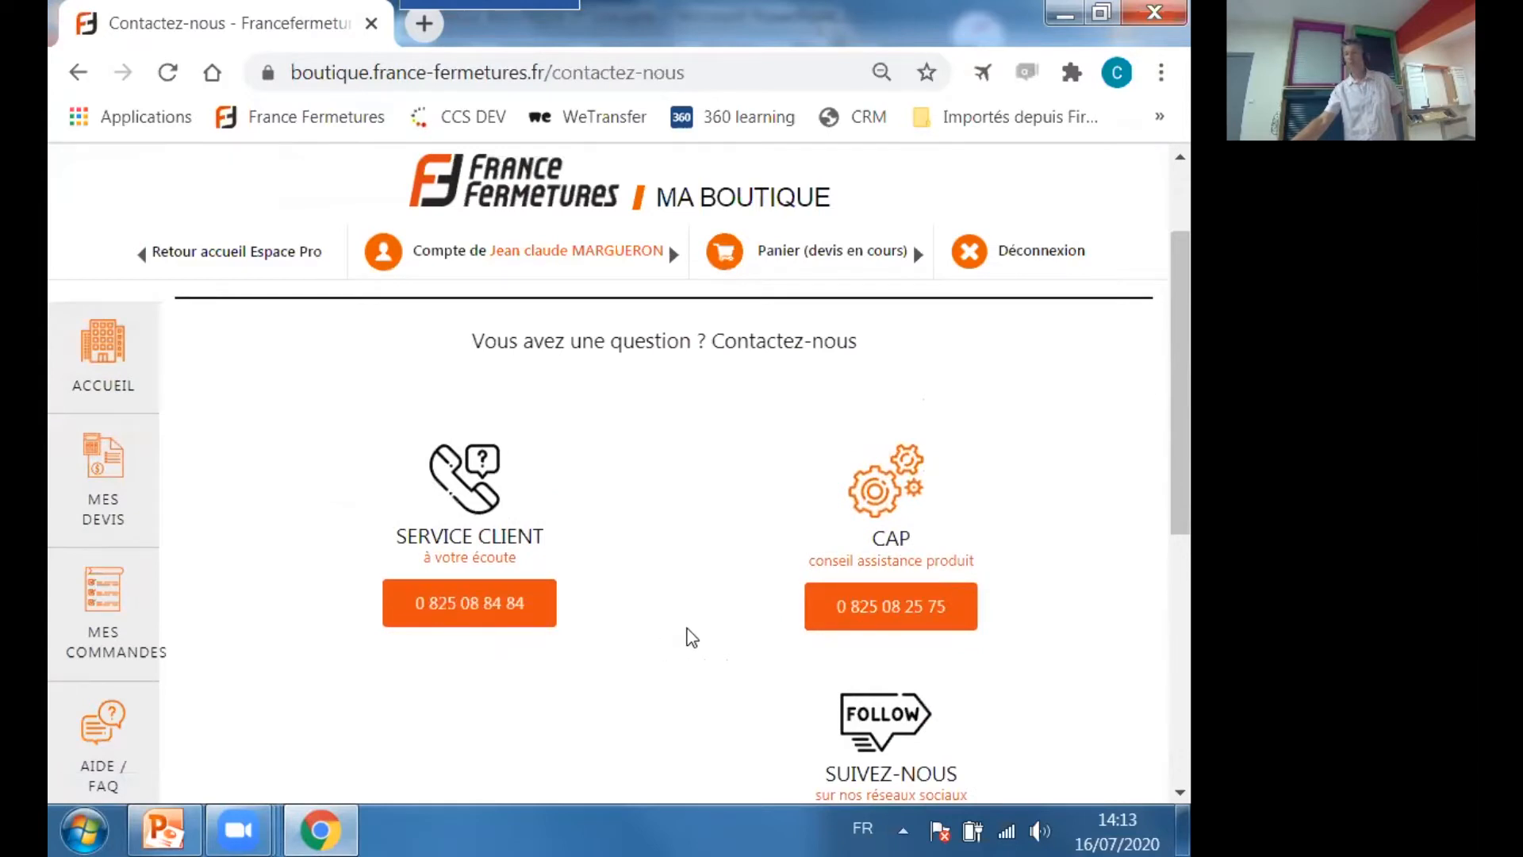
pyautogui.scroll(-2, 686, 641)
pyautogui.scroll(-5, 691, 637)
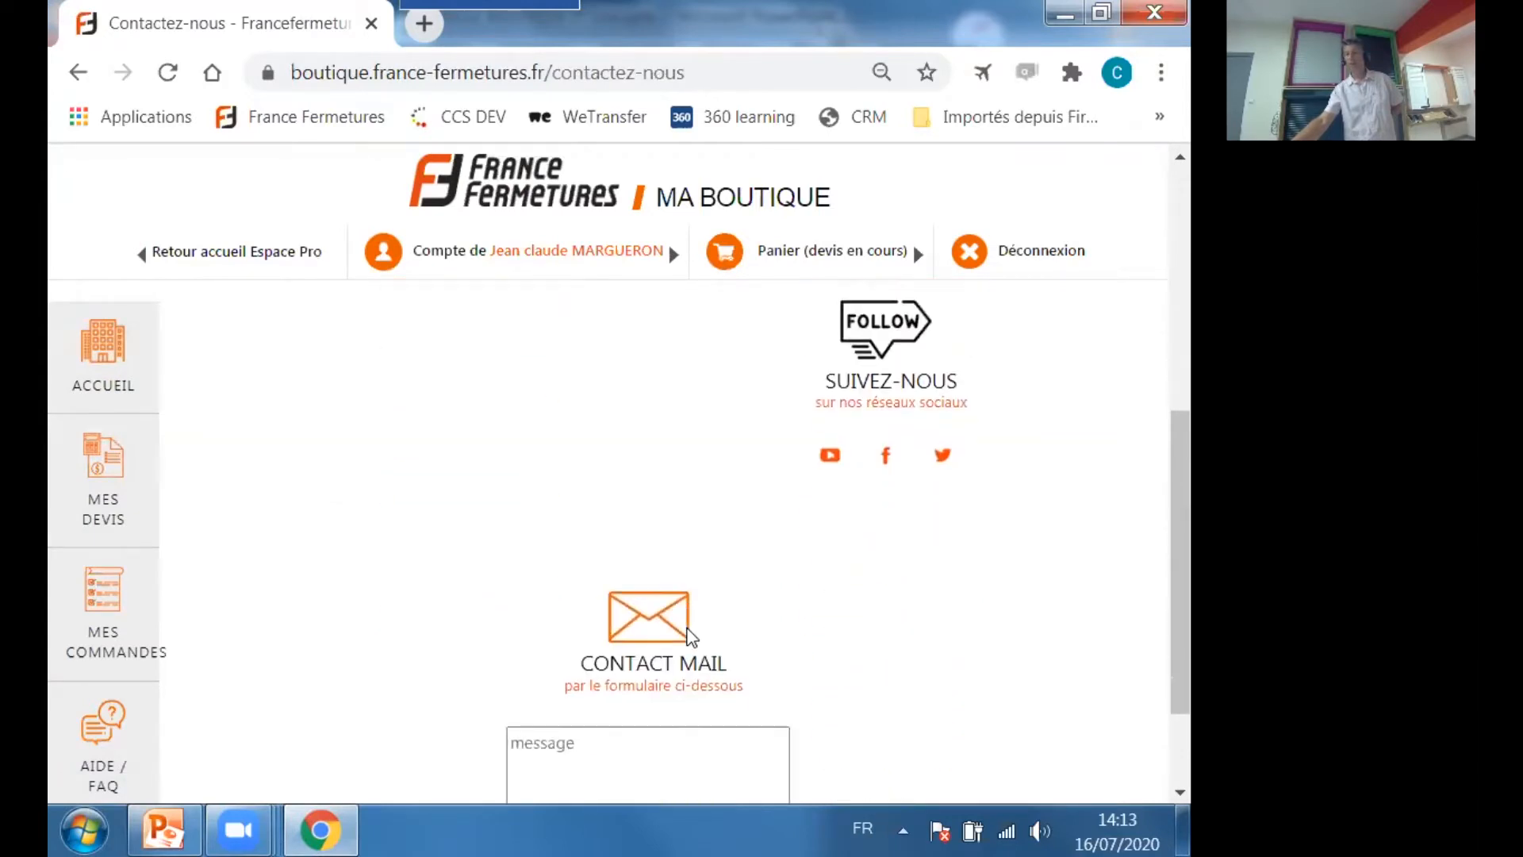
pyautogui.click(584, 594)
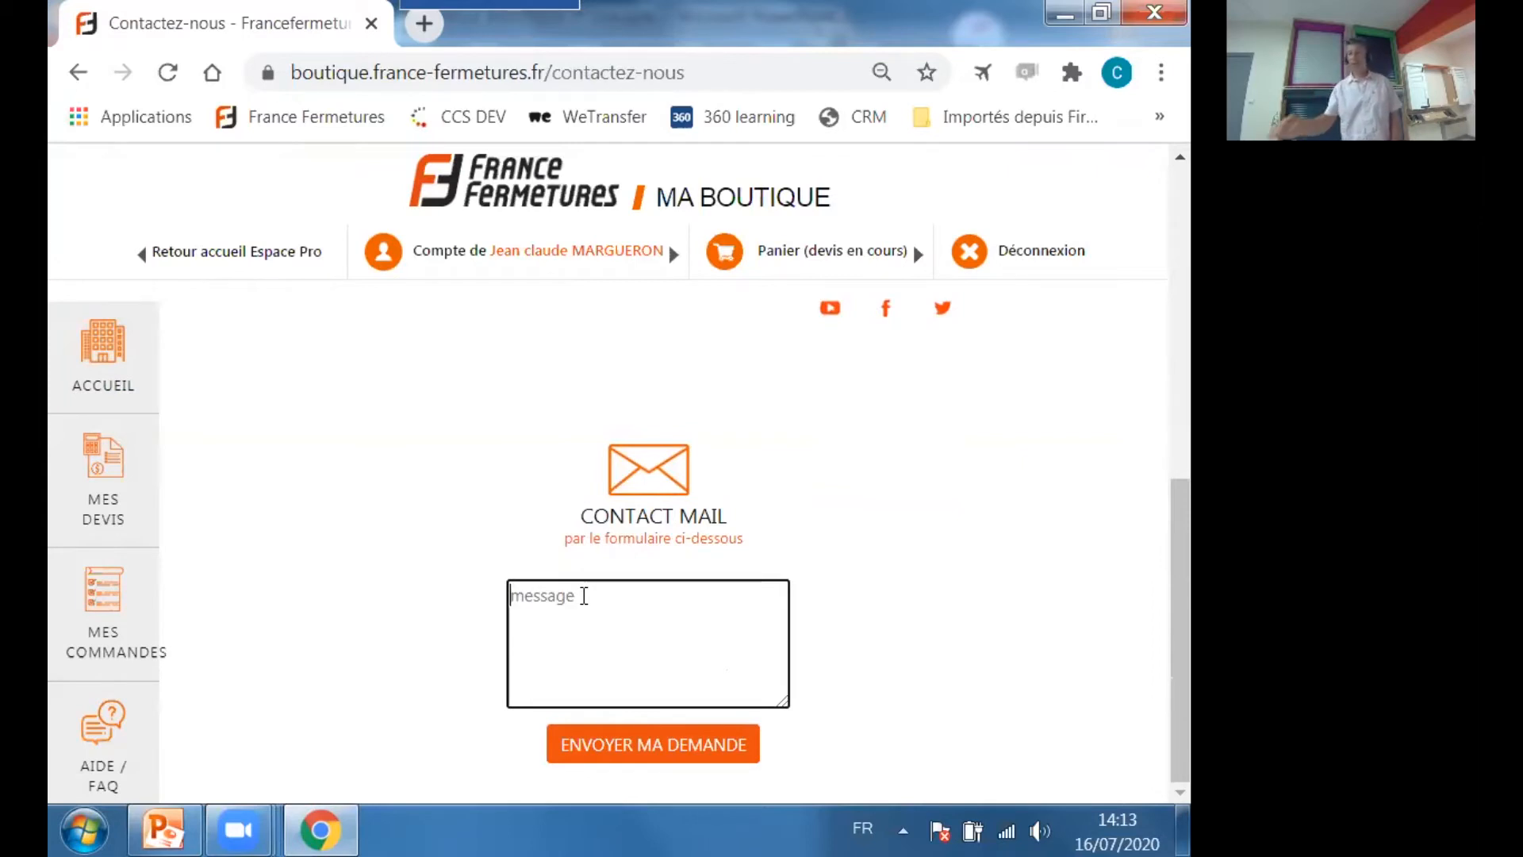
pyautogui.scroll(8, 959, 526)
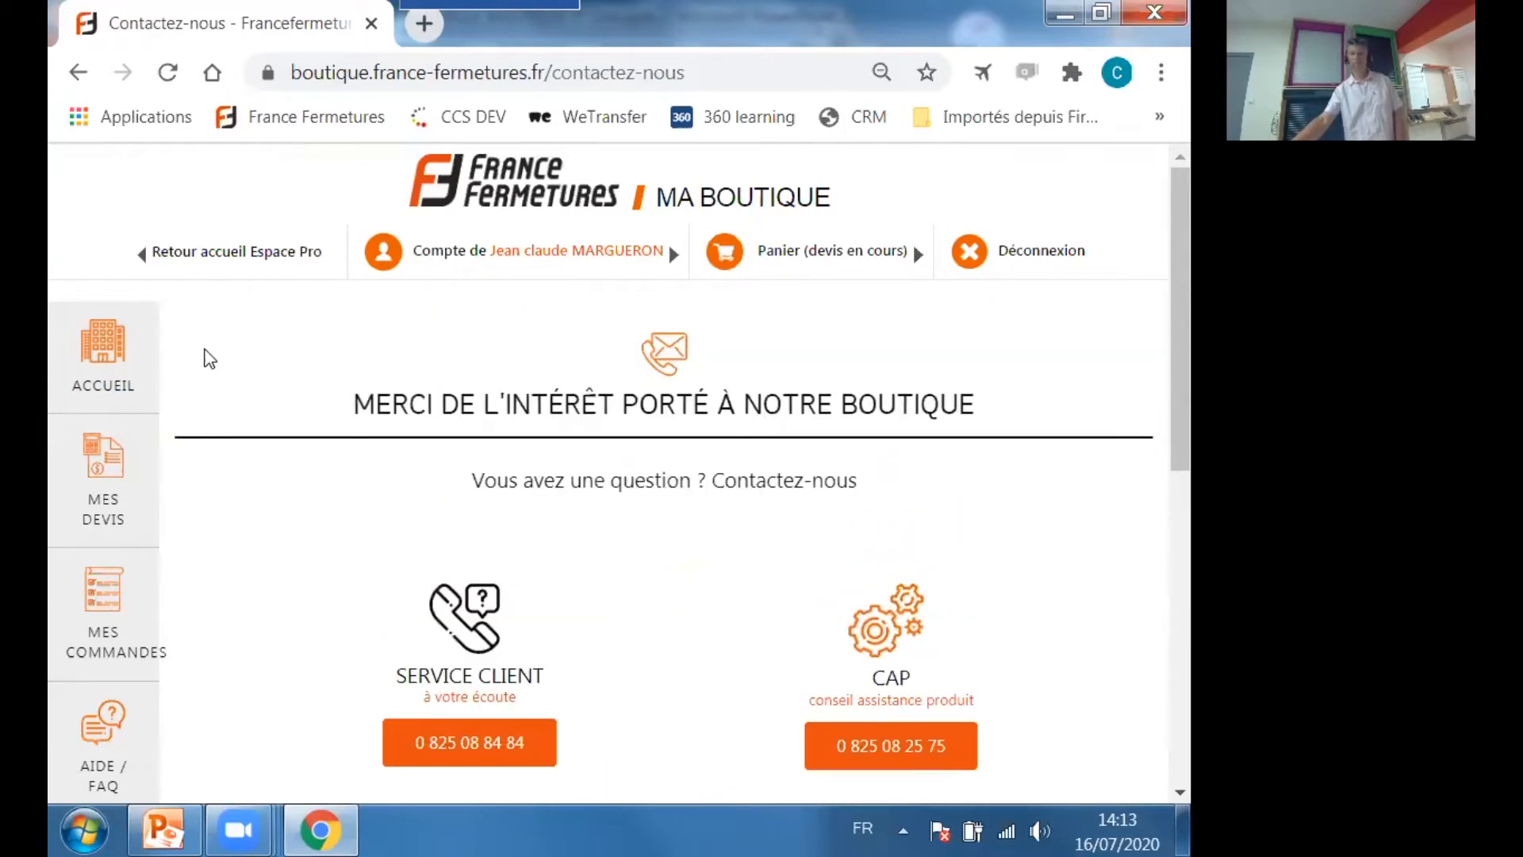
# Create a new quote from the list of quotes, accepting the removal of the articles in the basket.
pyautogui.click(103, 469)
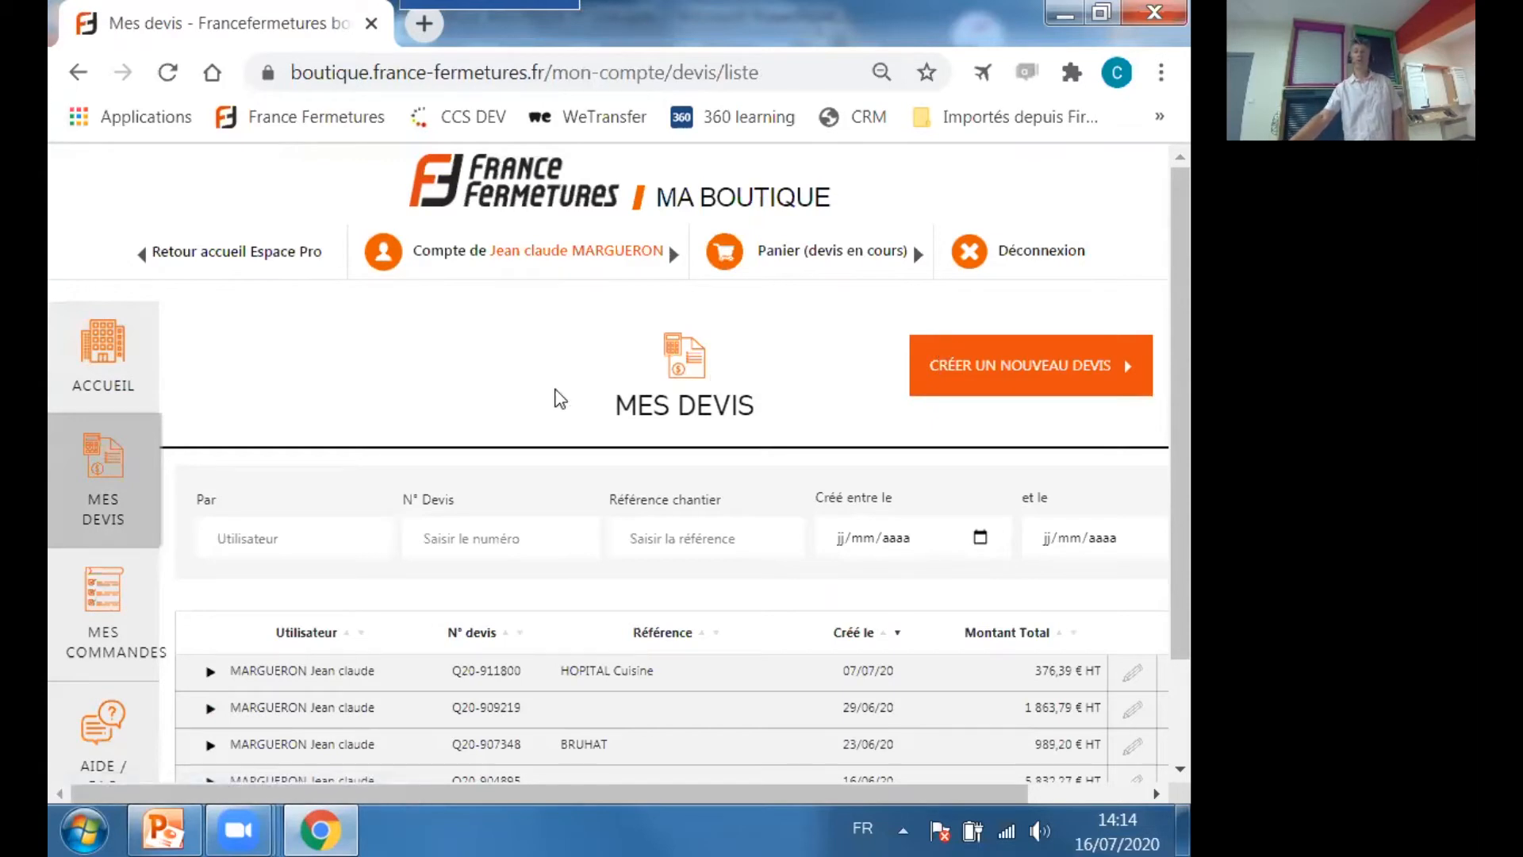
pyautogui.click(127, 359)
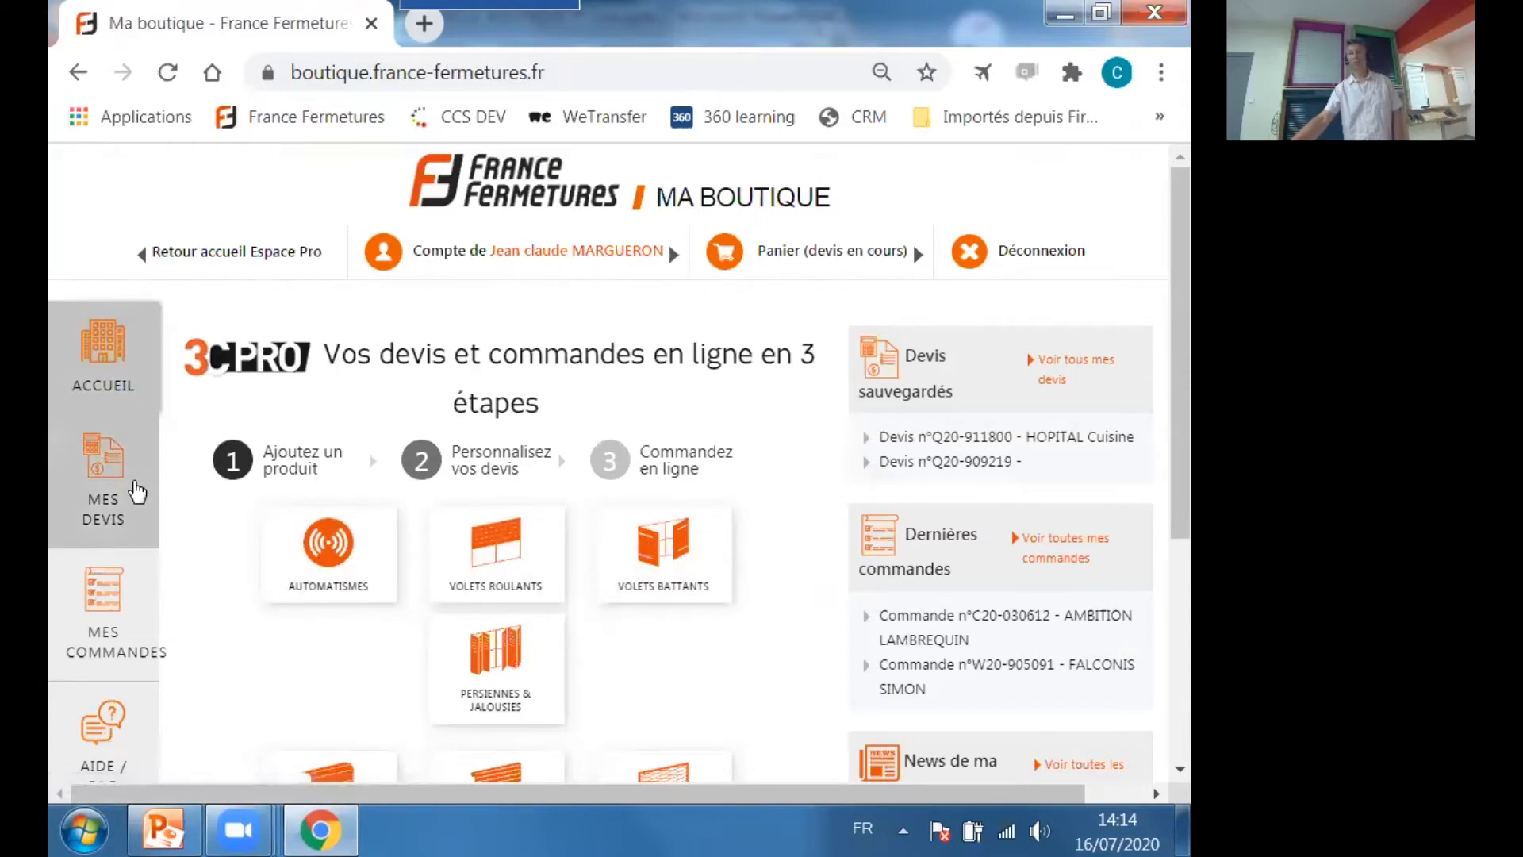
pyautogui.click(123, 475)
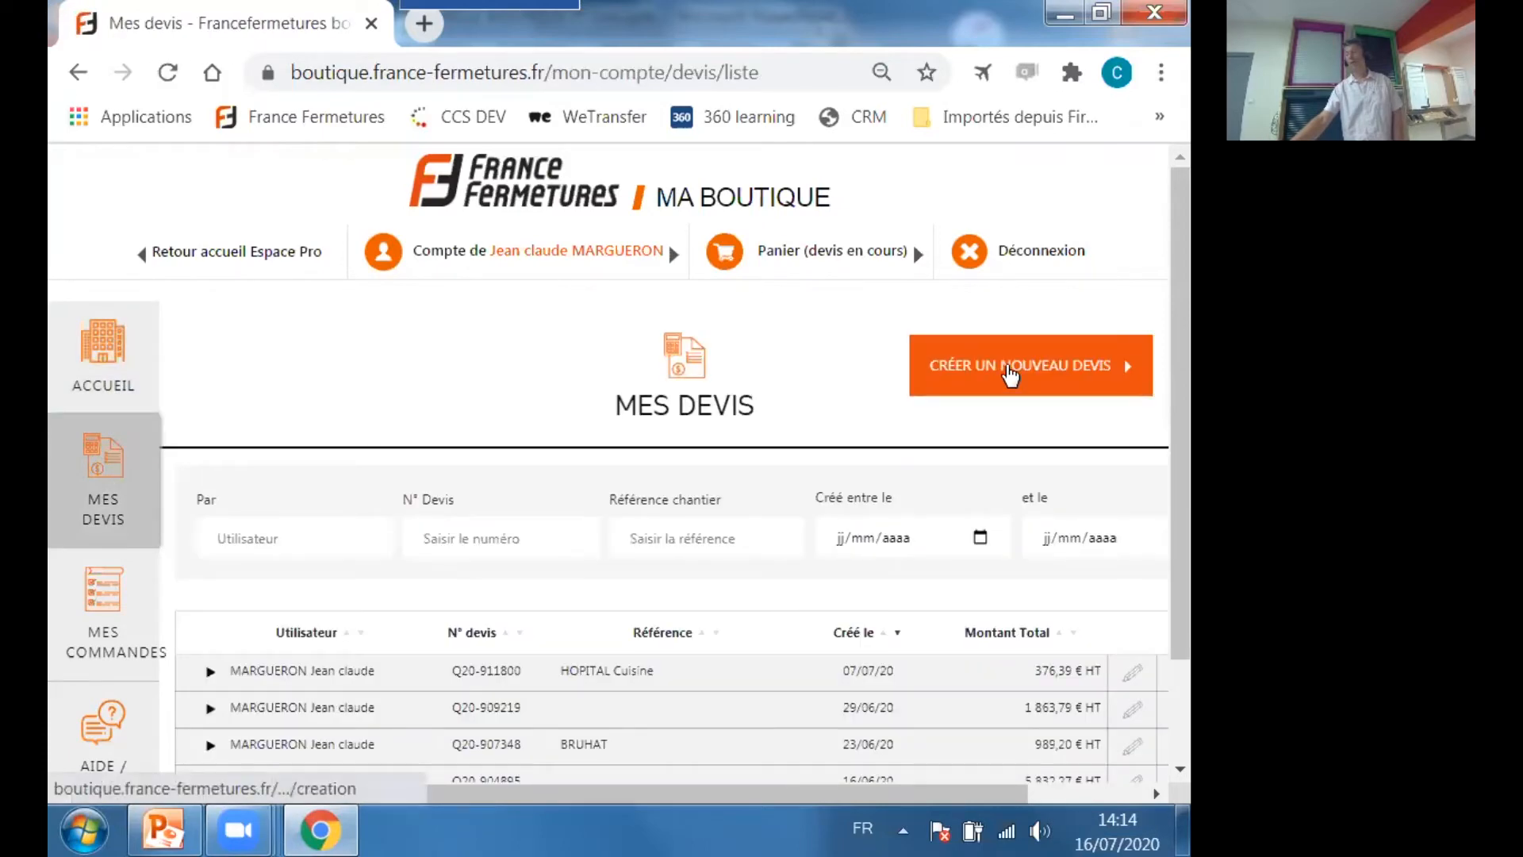
pyautogui.click(1009, 372)
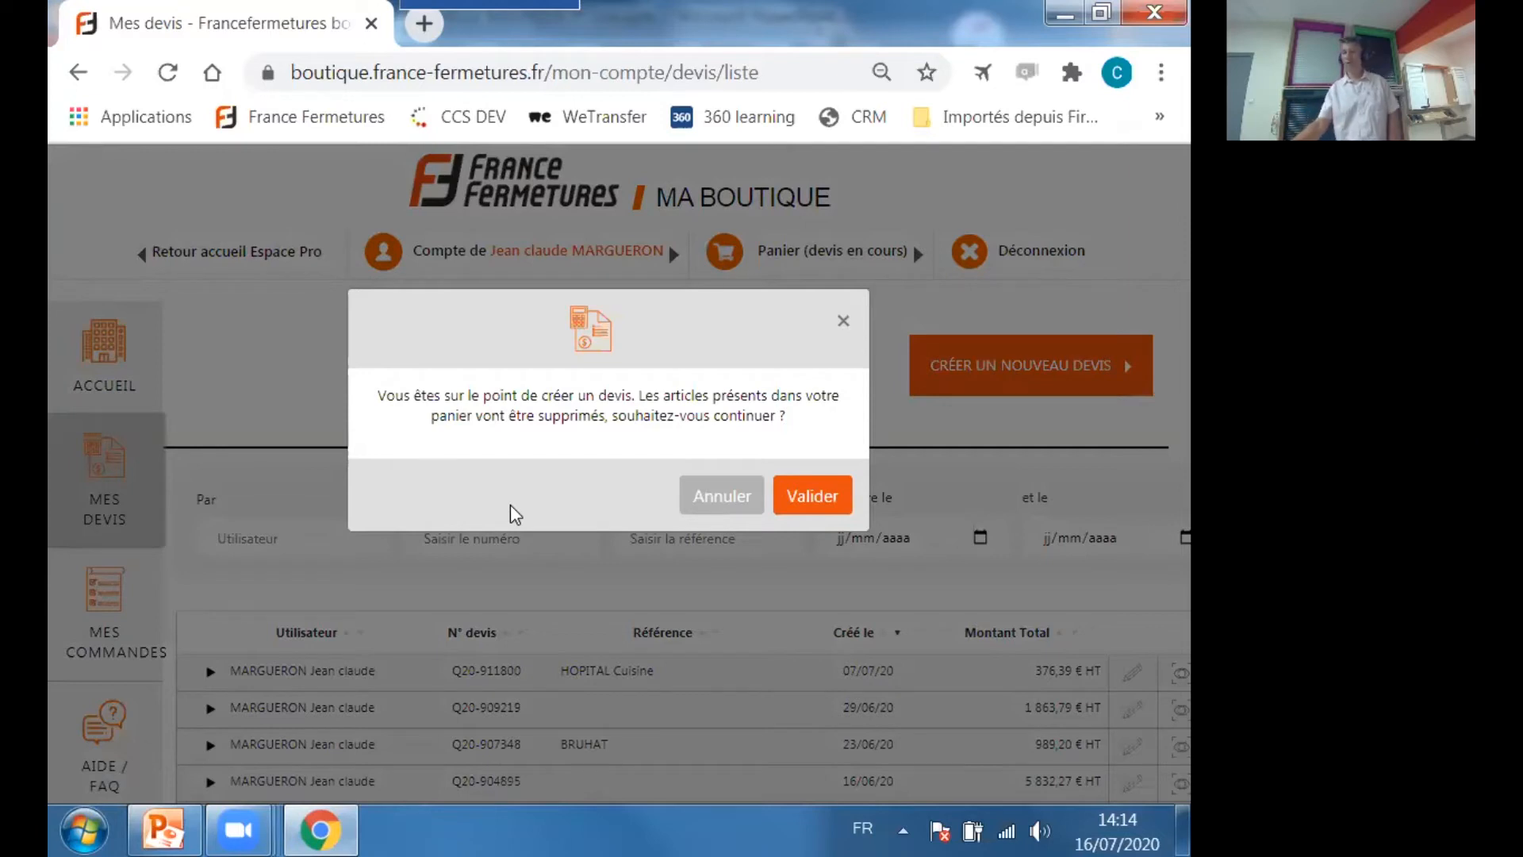
pyautogui.click(815, 504)
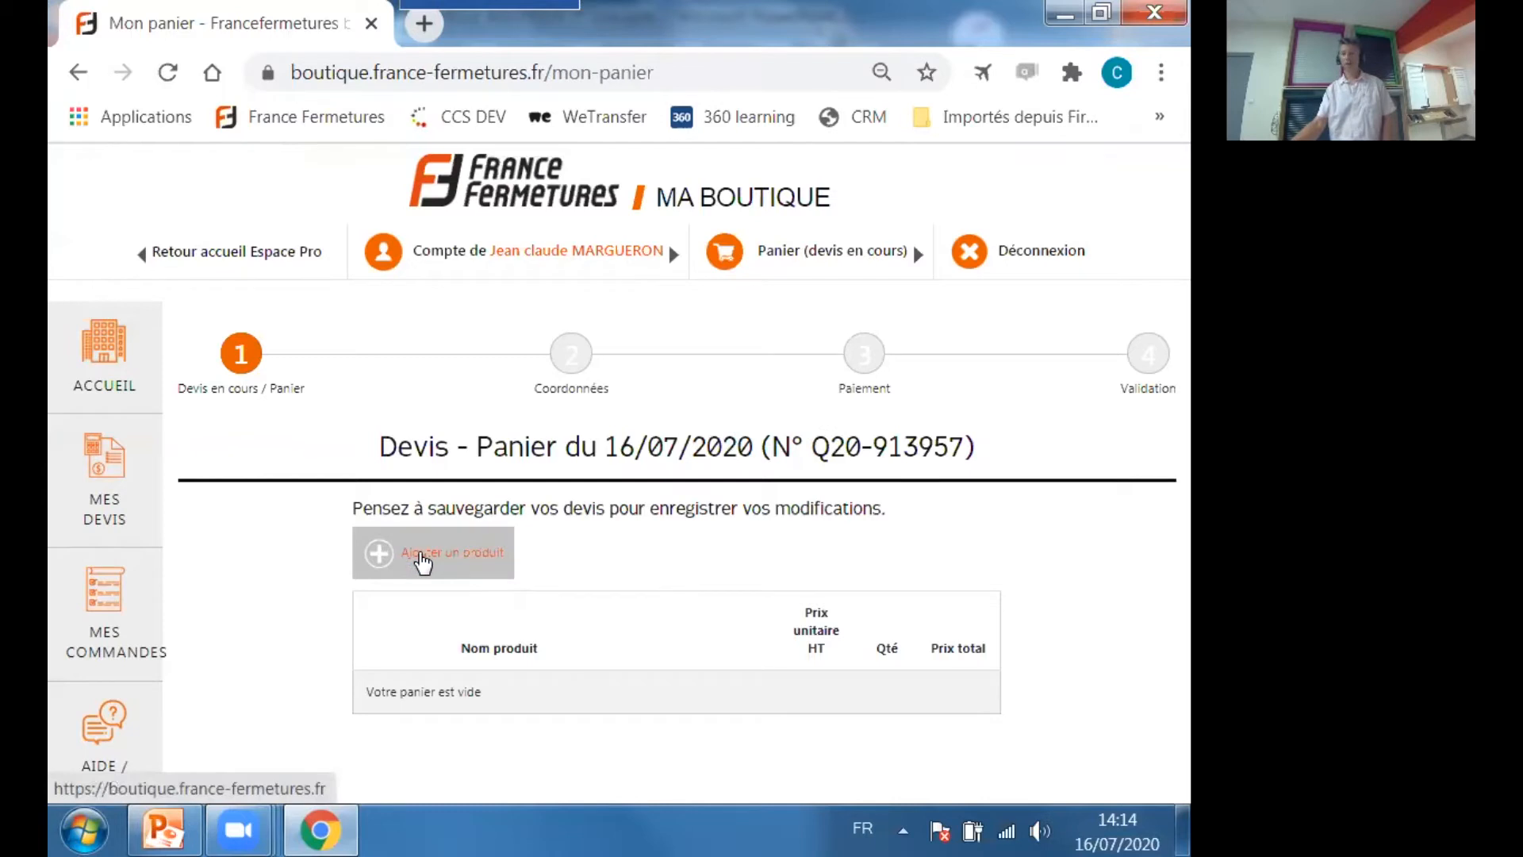
# Start adding a product to the new quote and look through the available product families.
pyautogui.click(421, 555)
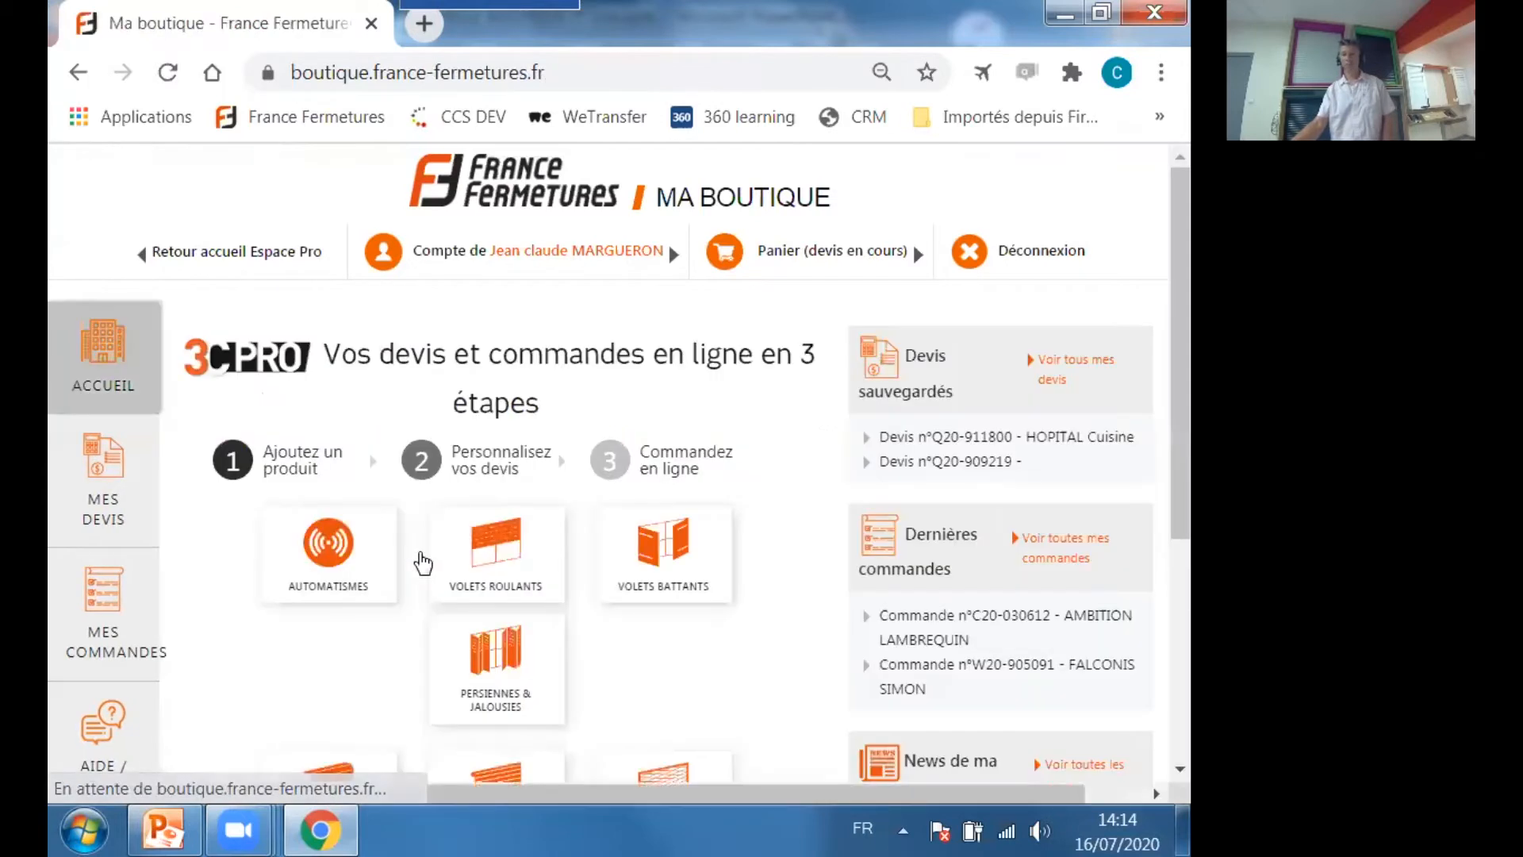
pyautogui.scroll(-2, 532, 508)
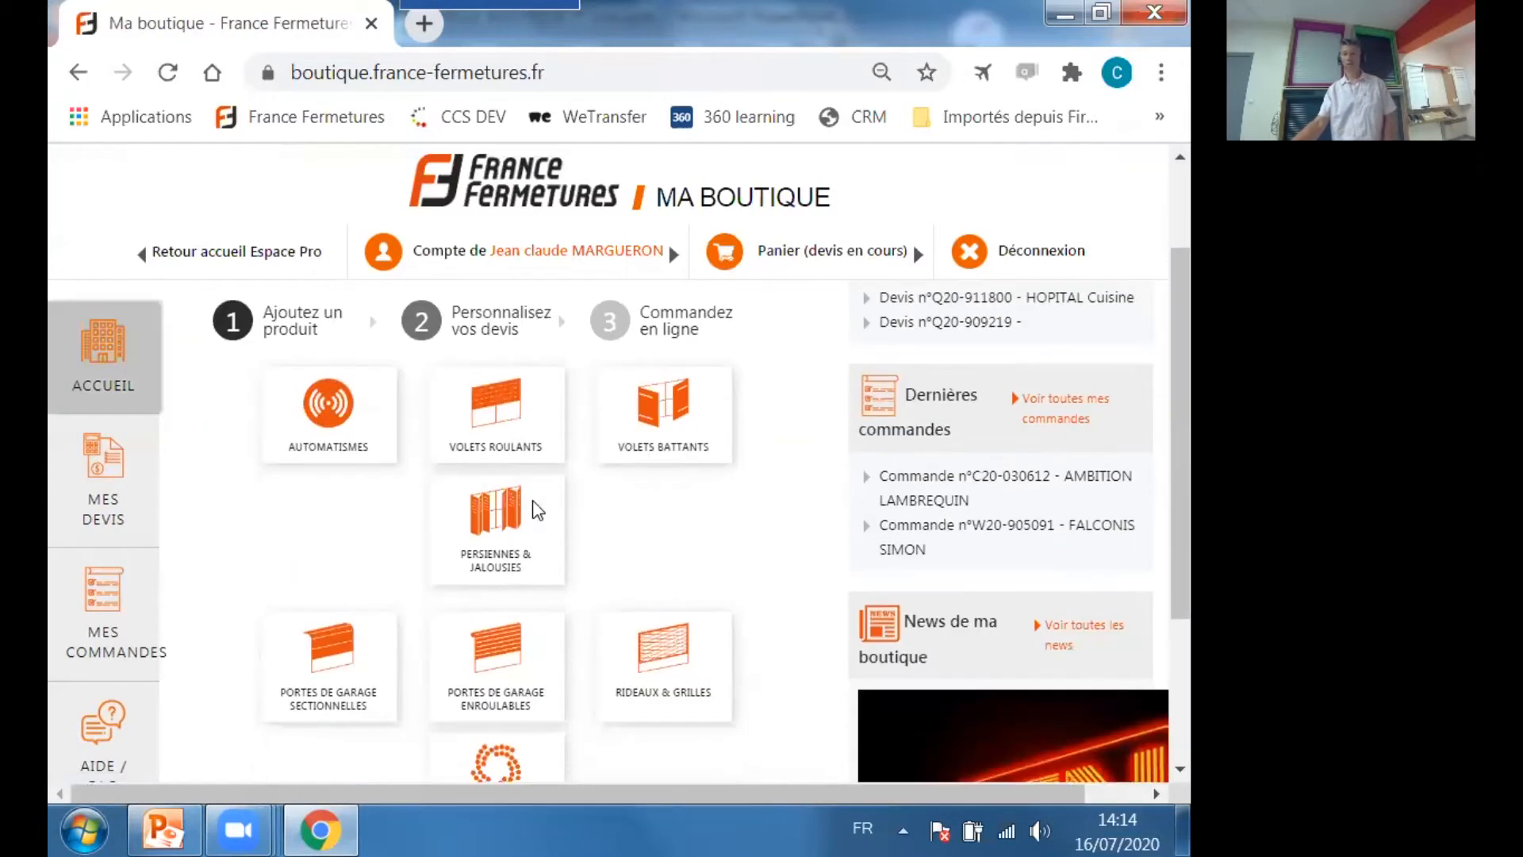
pyautogui.scroll(2, 533, 511)
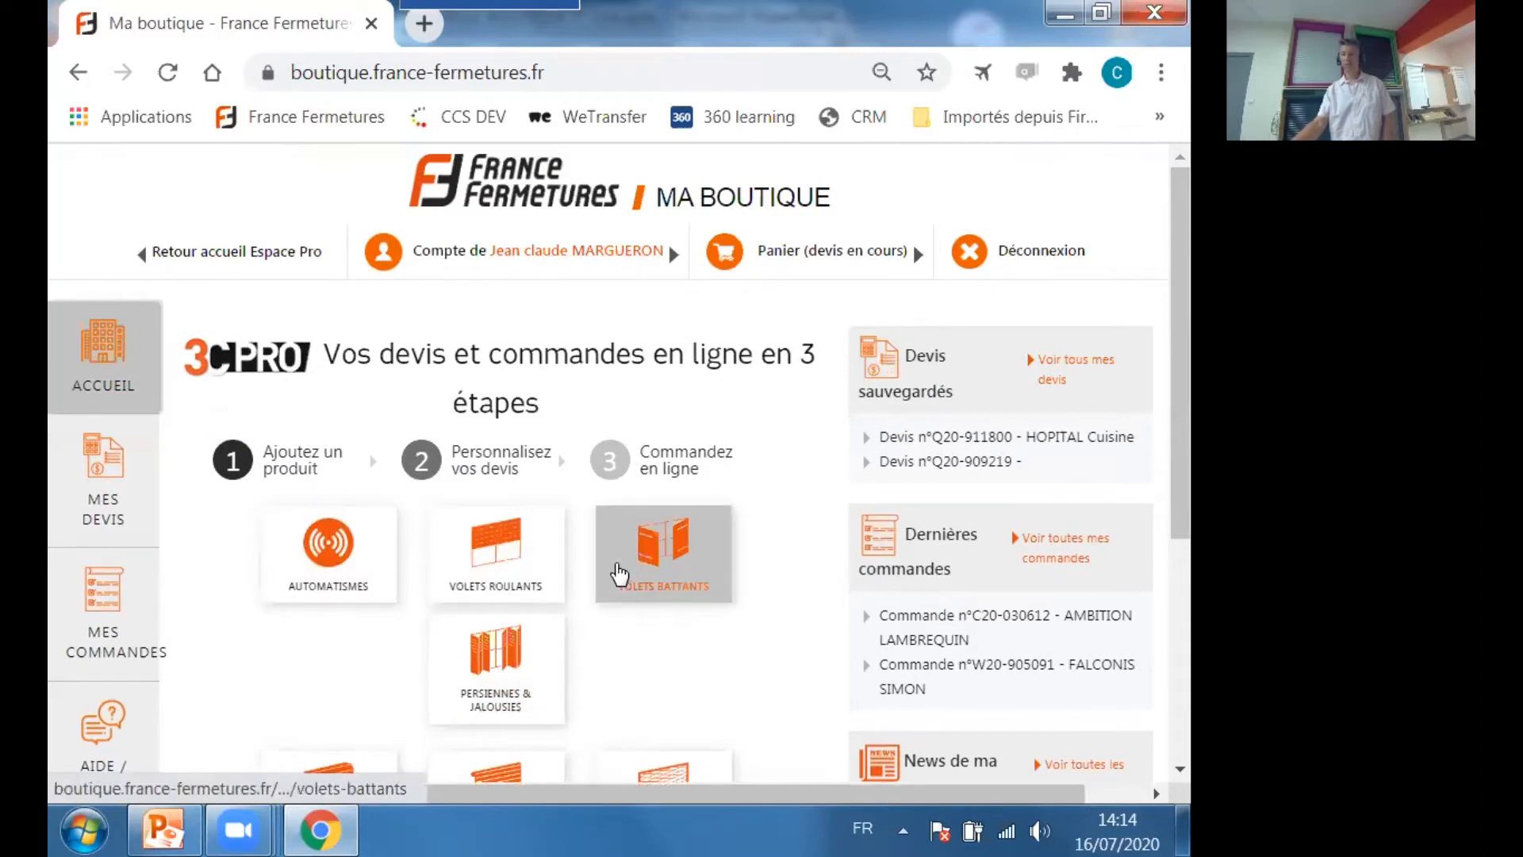
pyautogui.scroll(-2, 622, 583)
pyautogui.scroll(-2, 676, 571)
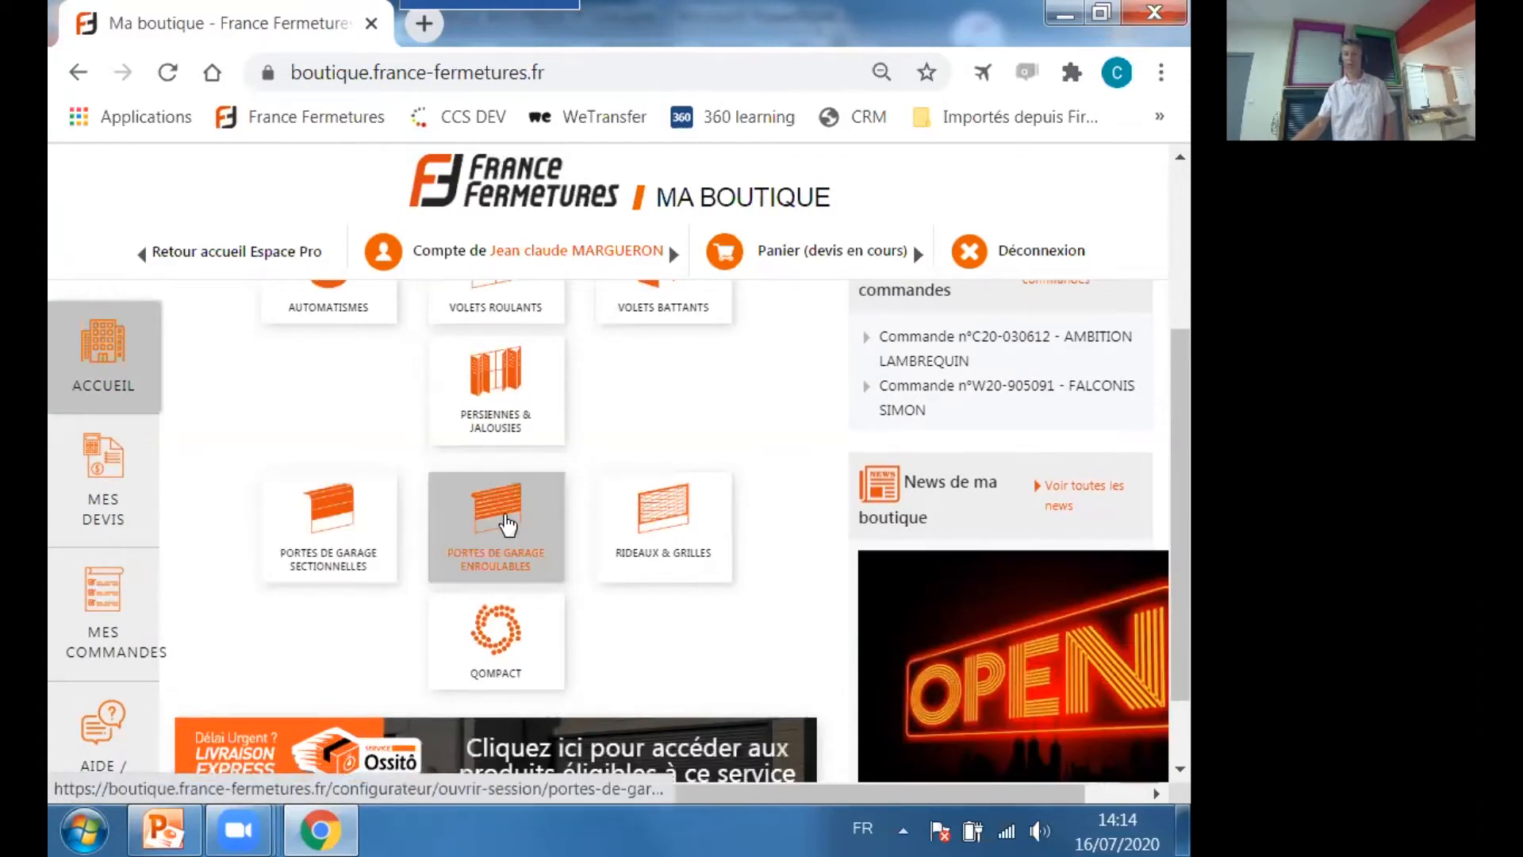
pyautogui.scroll(-2, 604, 604)
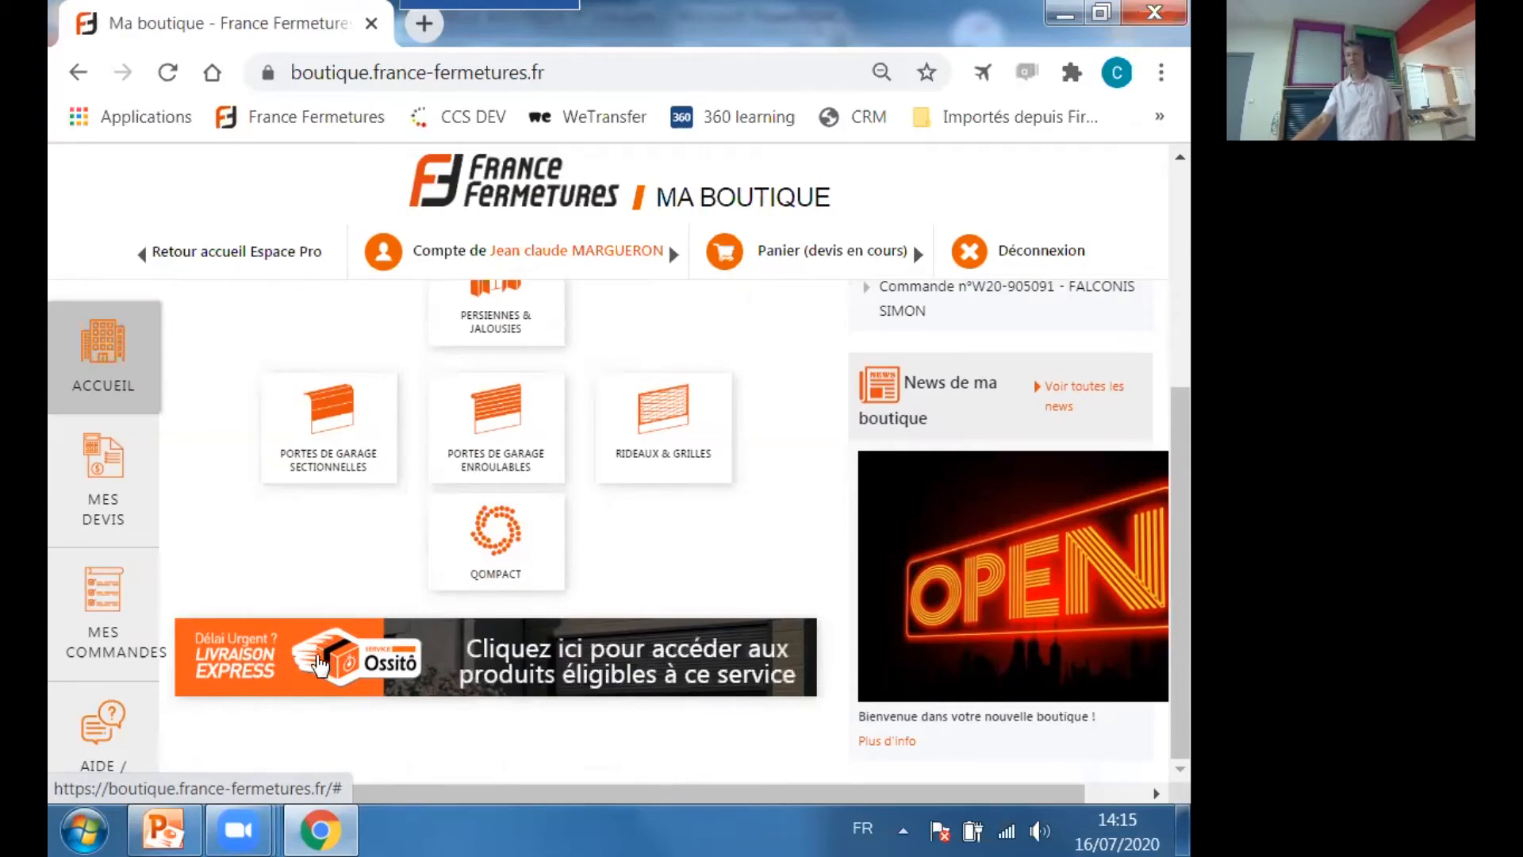
# View the products eligible for Ossitô express delivery and open the standard Volets Roulants configurator.
pyautogui.click(320, 664)
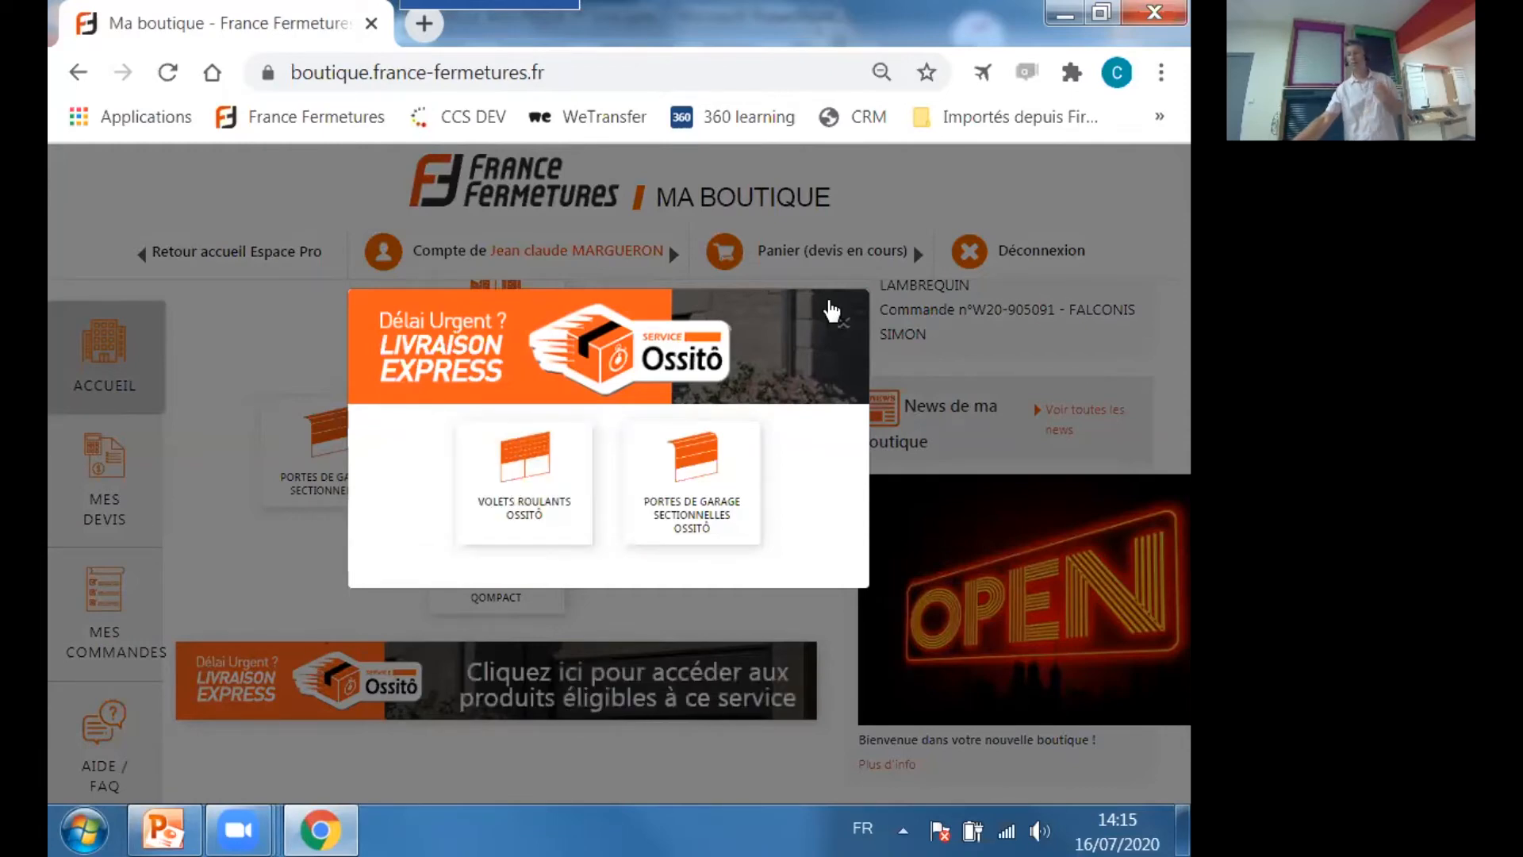
pyautogui.click(842, 323)
pyautogui.scroll(5, 491, 453)
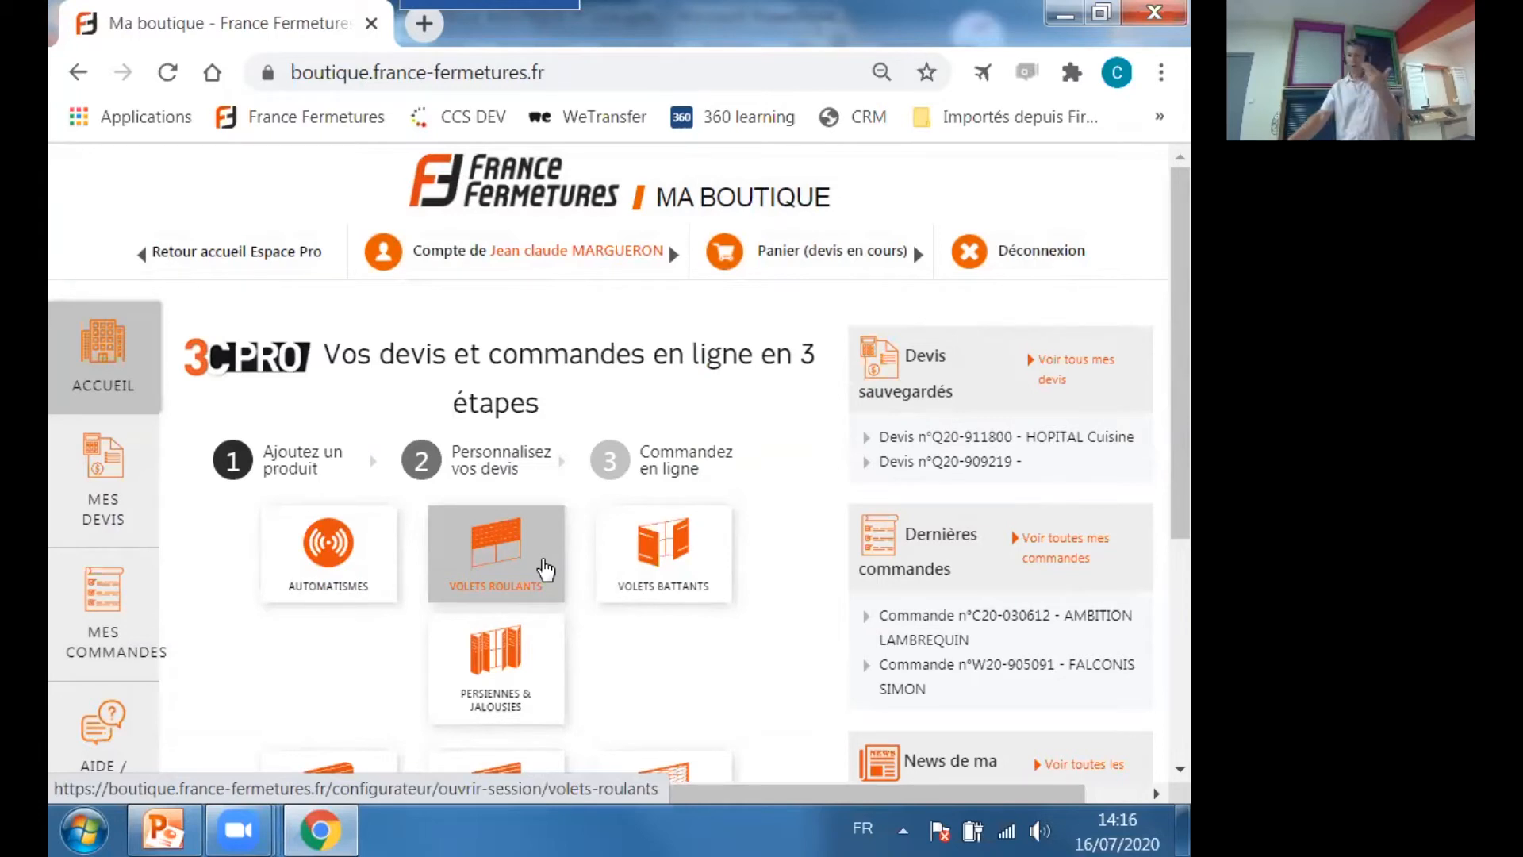
pyautogui.click(498, 553)
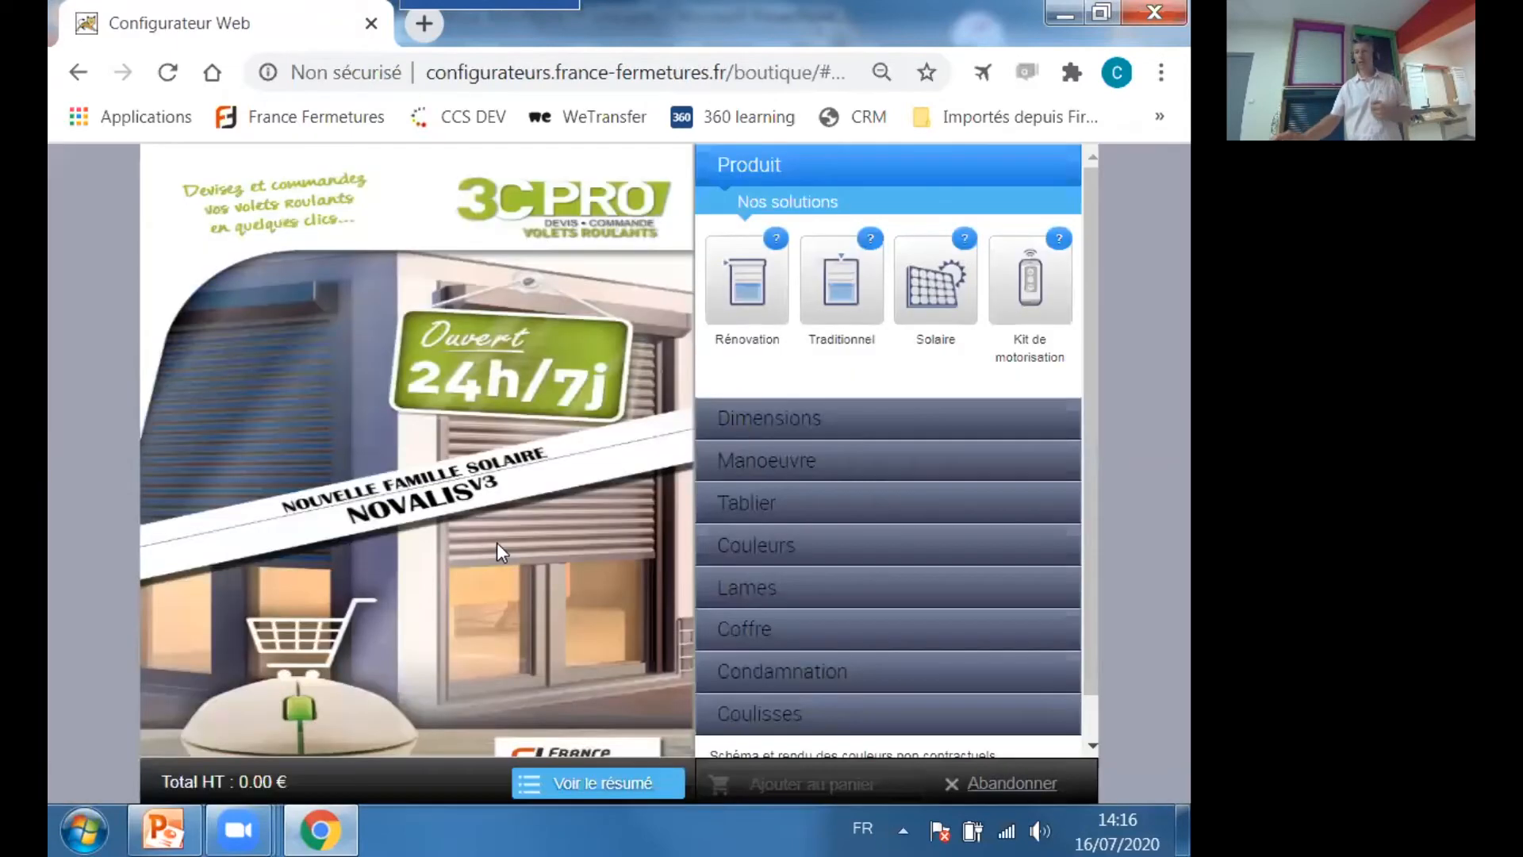
# Choose the Solaire solution with the Novalis V3 model and configure it as a complete product.
pyautogui.click(949, 267)
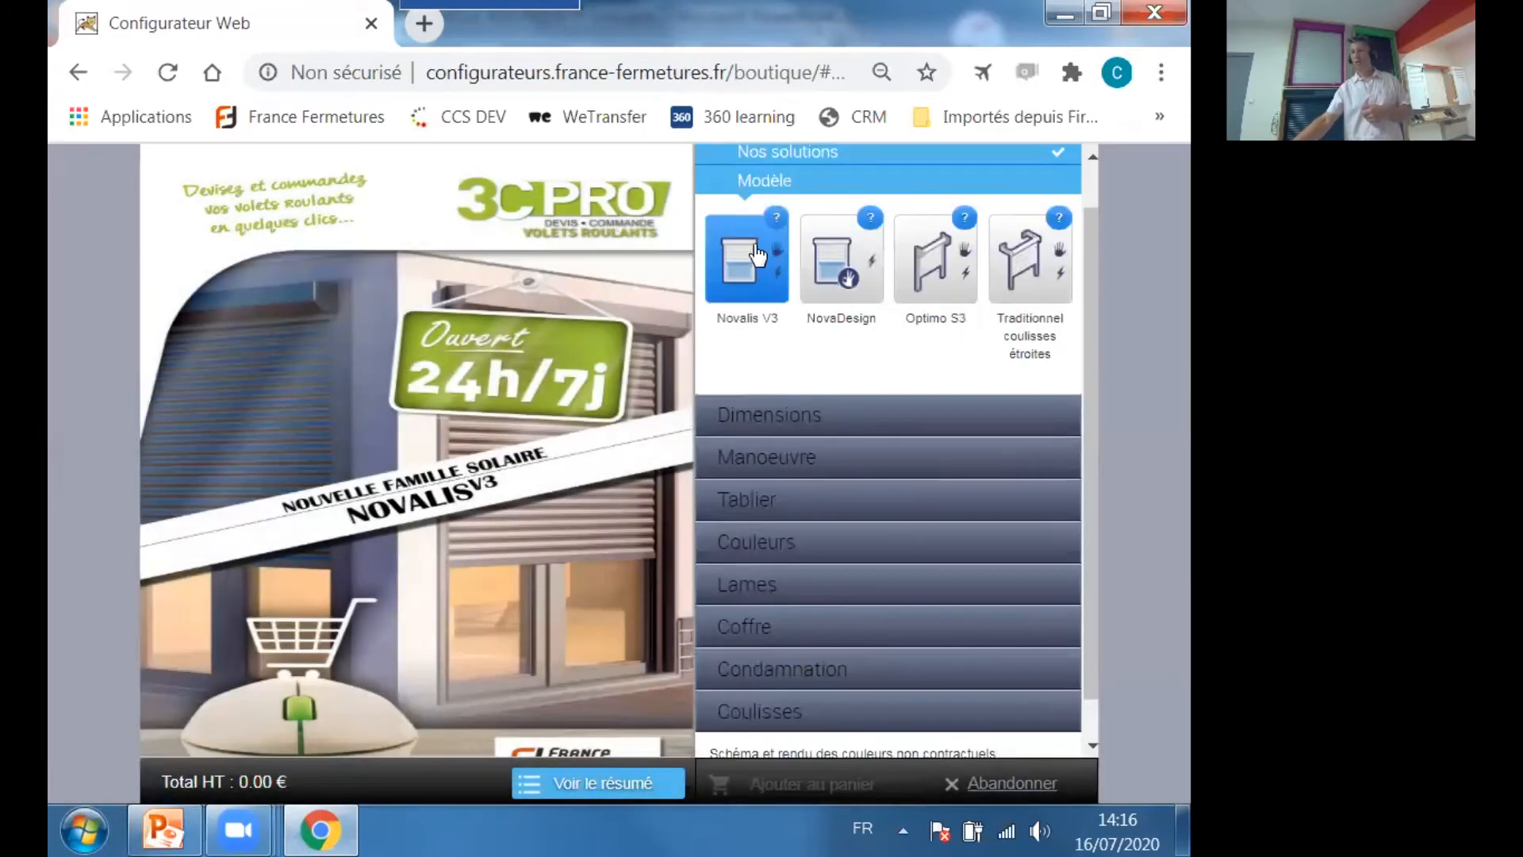
pyautogui.click(775, 222)
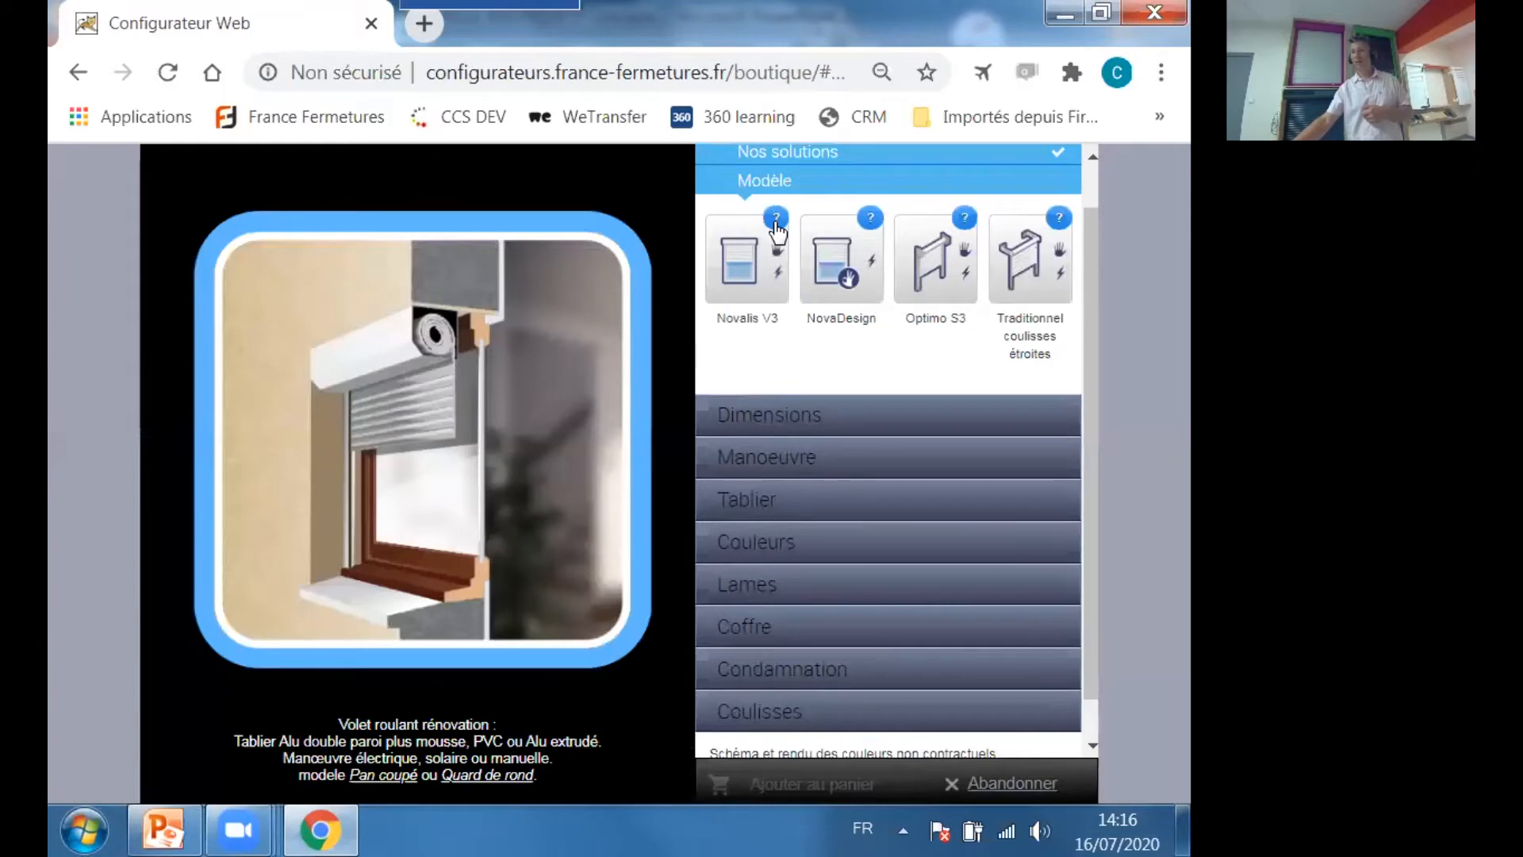
pyautogui.click(743, 281)
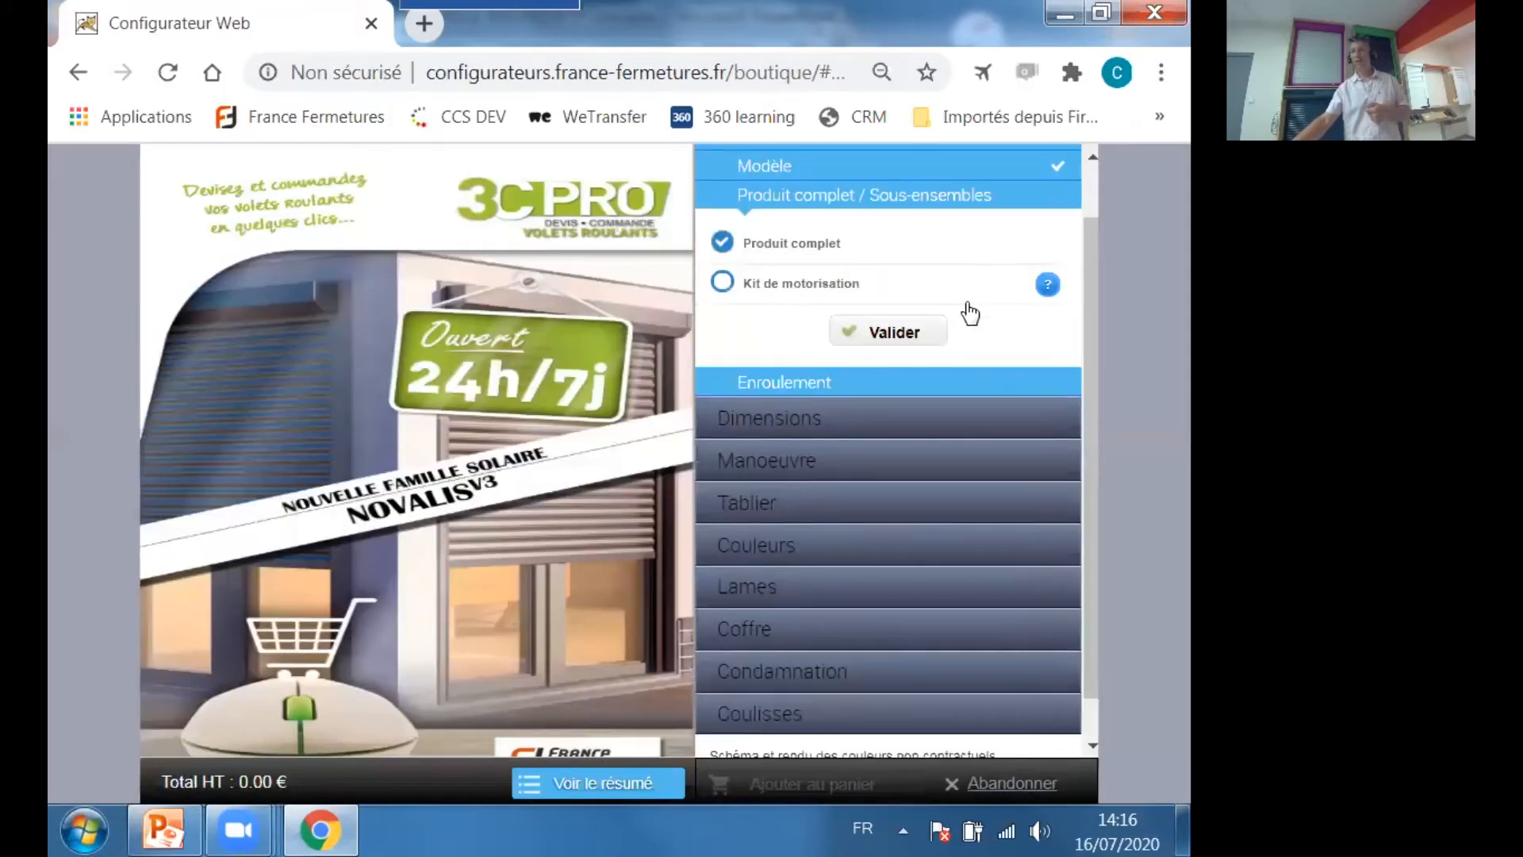
pyautogui.click(925, 344)
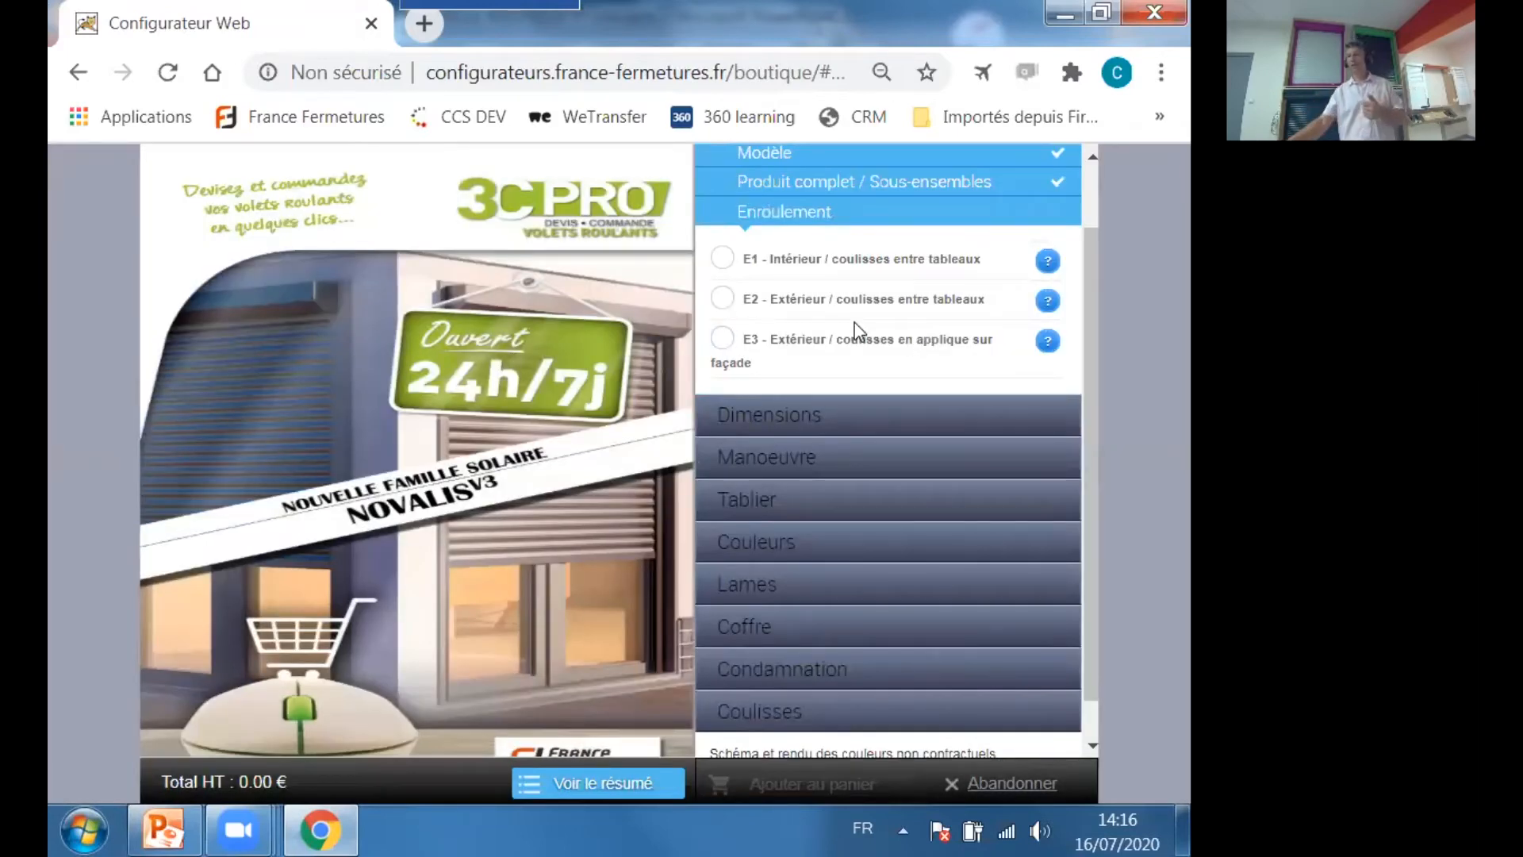
# Set the winding to E2 - Extérieur / coulisses entre tableaux and accept Sans variante.
pyautogui.click(1044, 307)
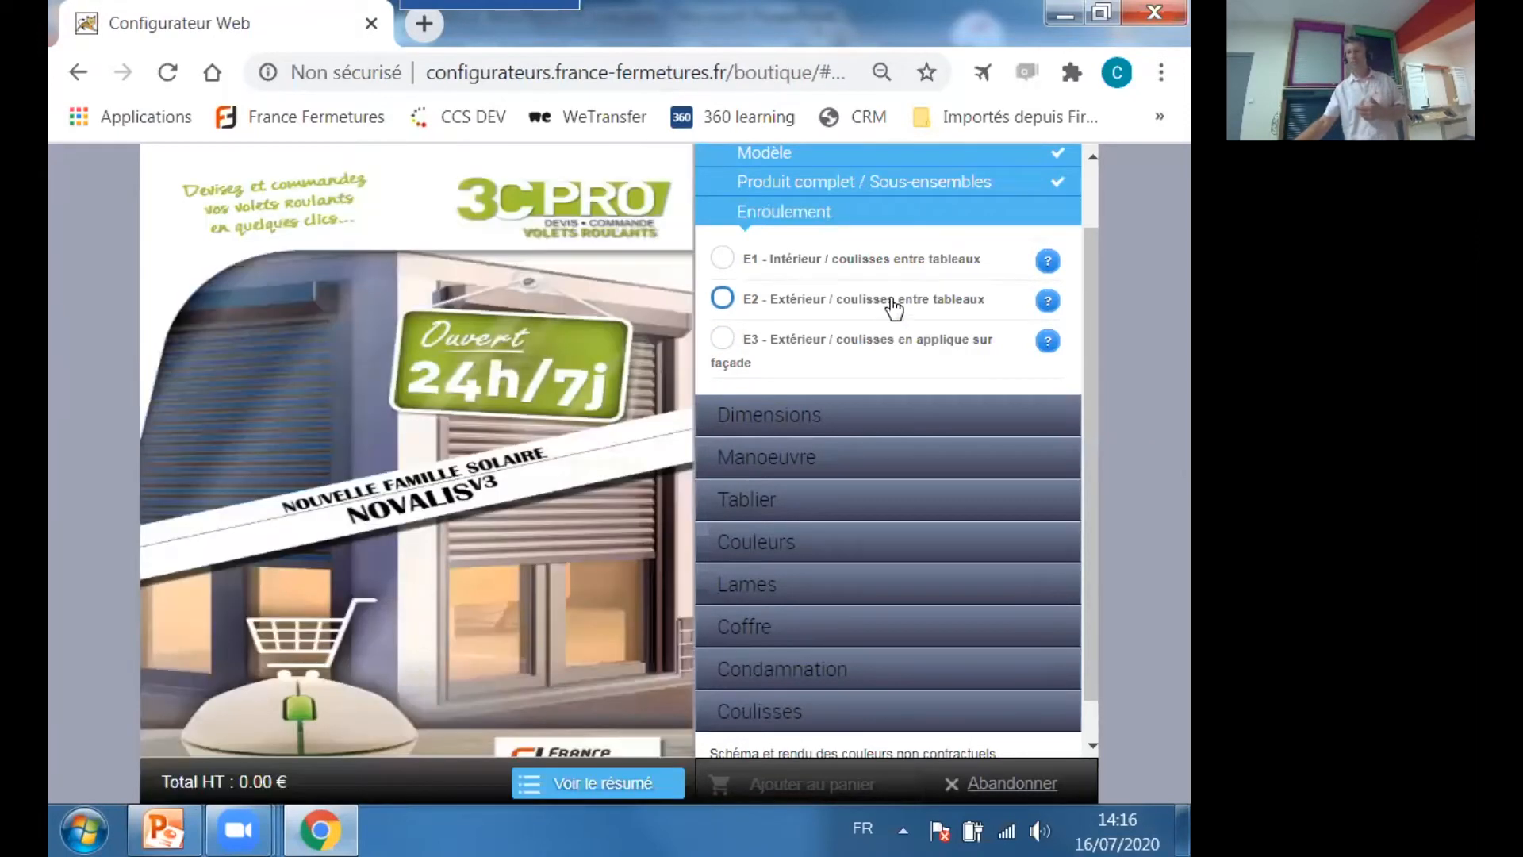
pyautogui.click(722, 299)
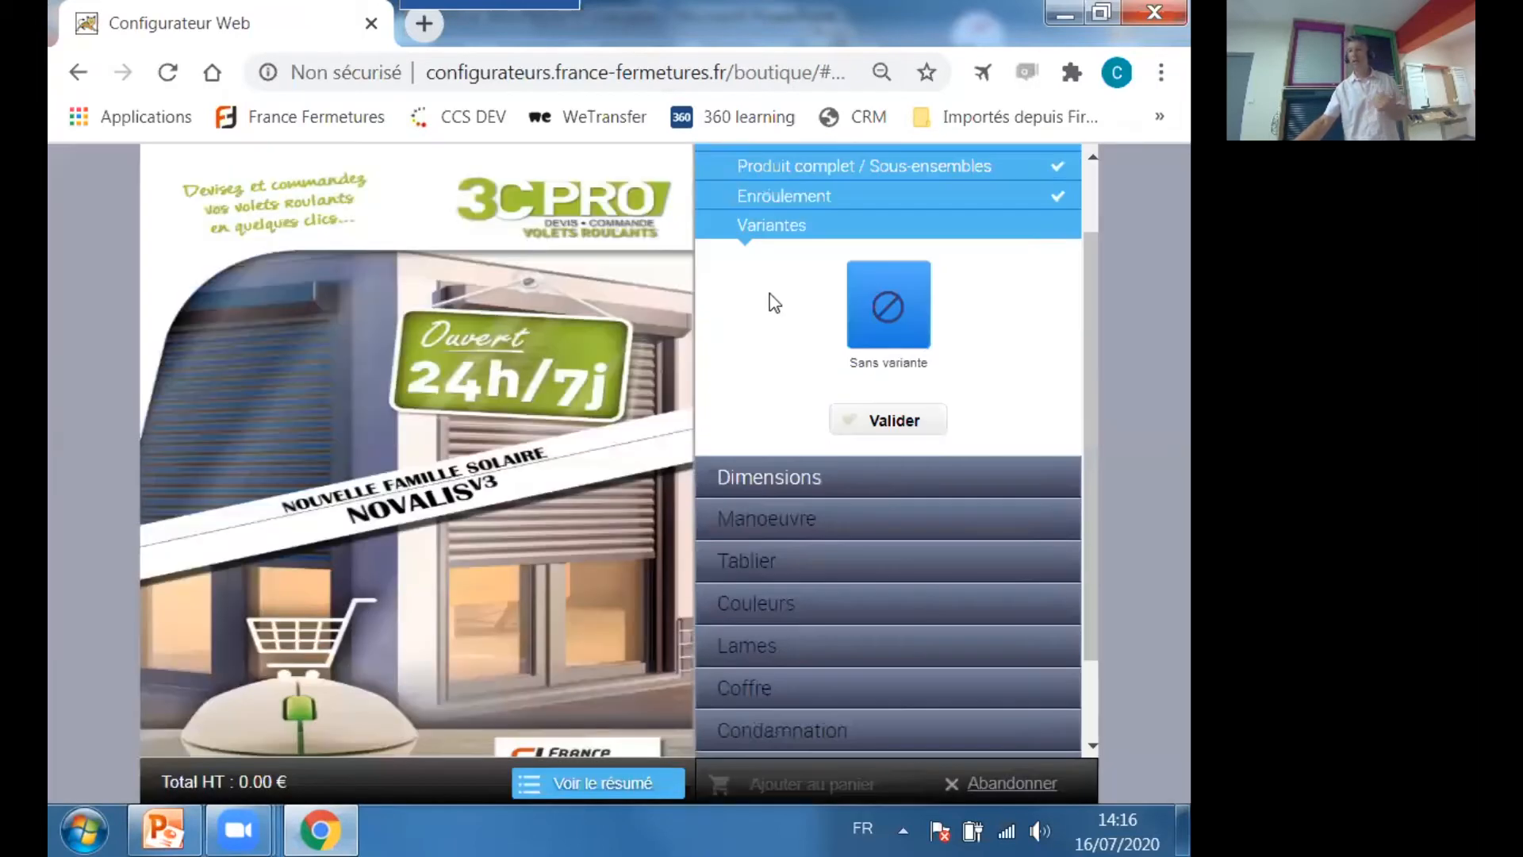
pyautogui.click(879, 419)
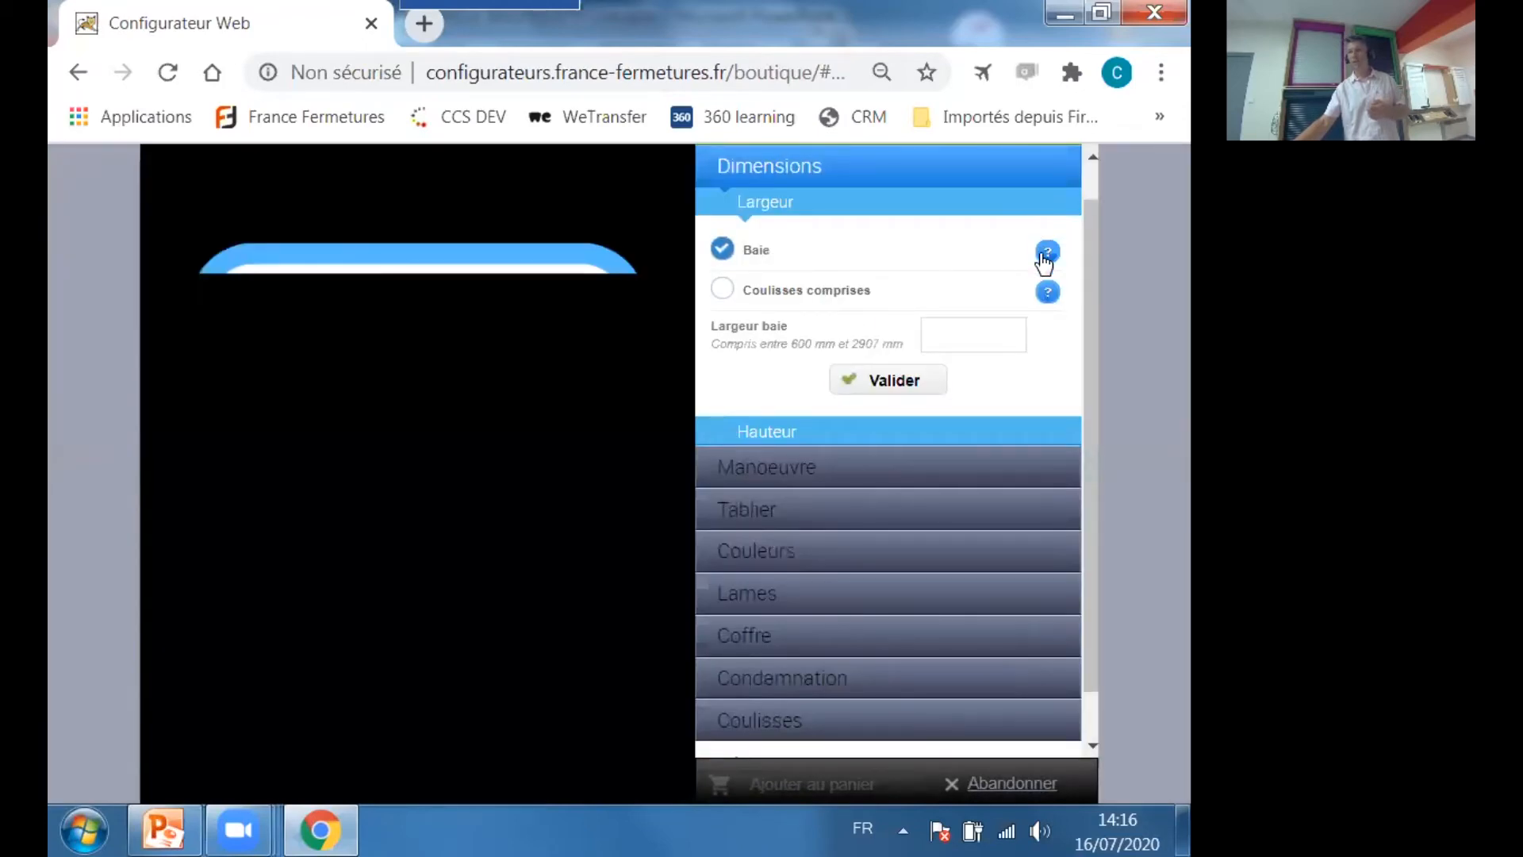
# Set the shutter's bay width to 1400 mm and its bay height to 1250 mm.
pyautogui.click(968, 324)
pyautogui.write('1400')
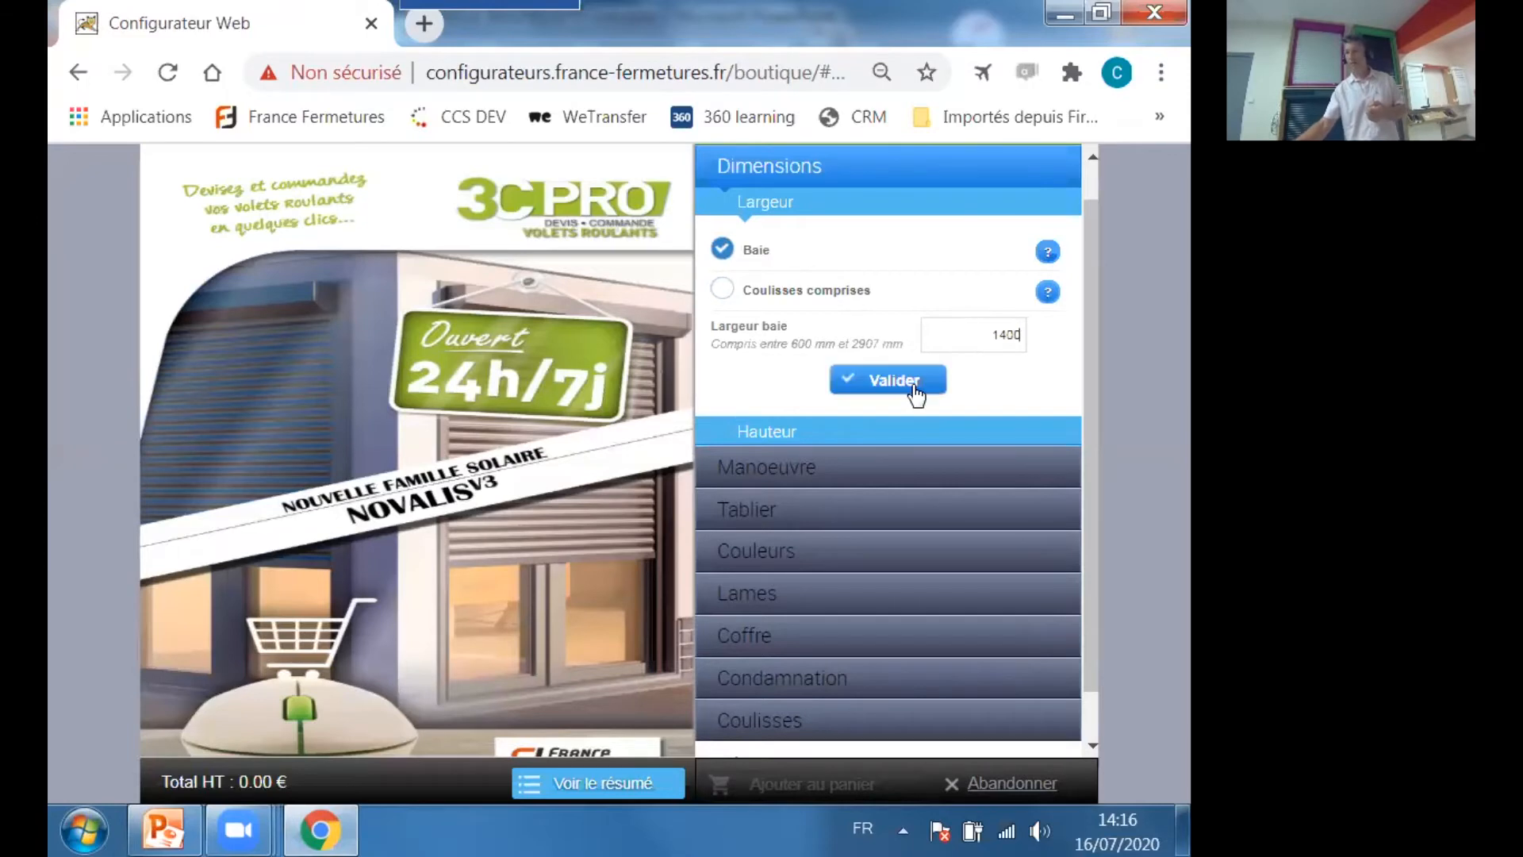
pyautogui.click(913, 383)
pyautogui.click(976, 342)
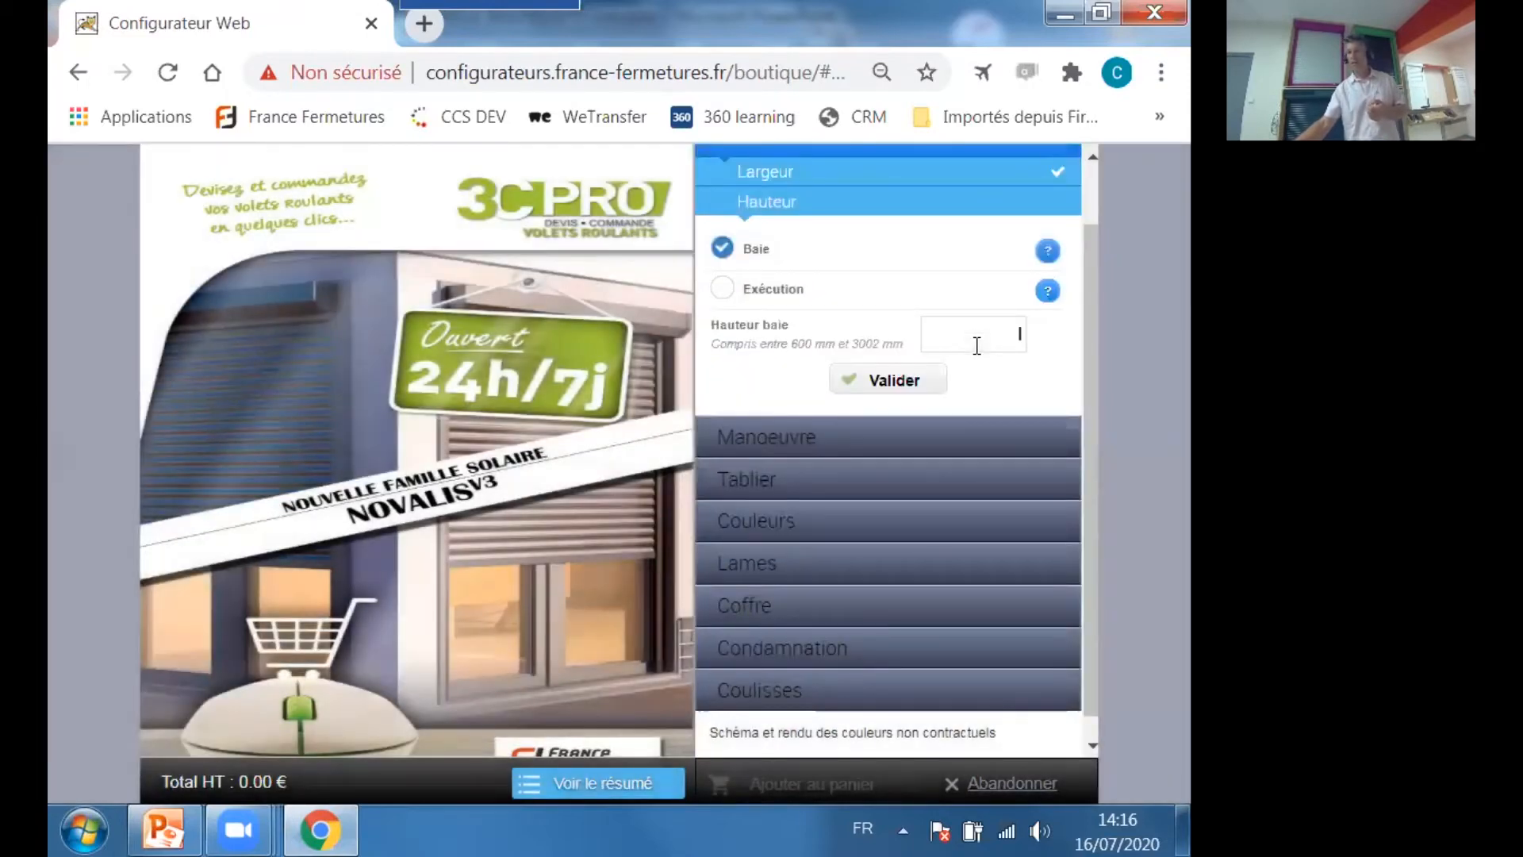
pyautogui.write('1250')
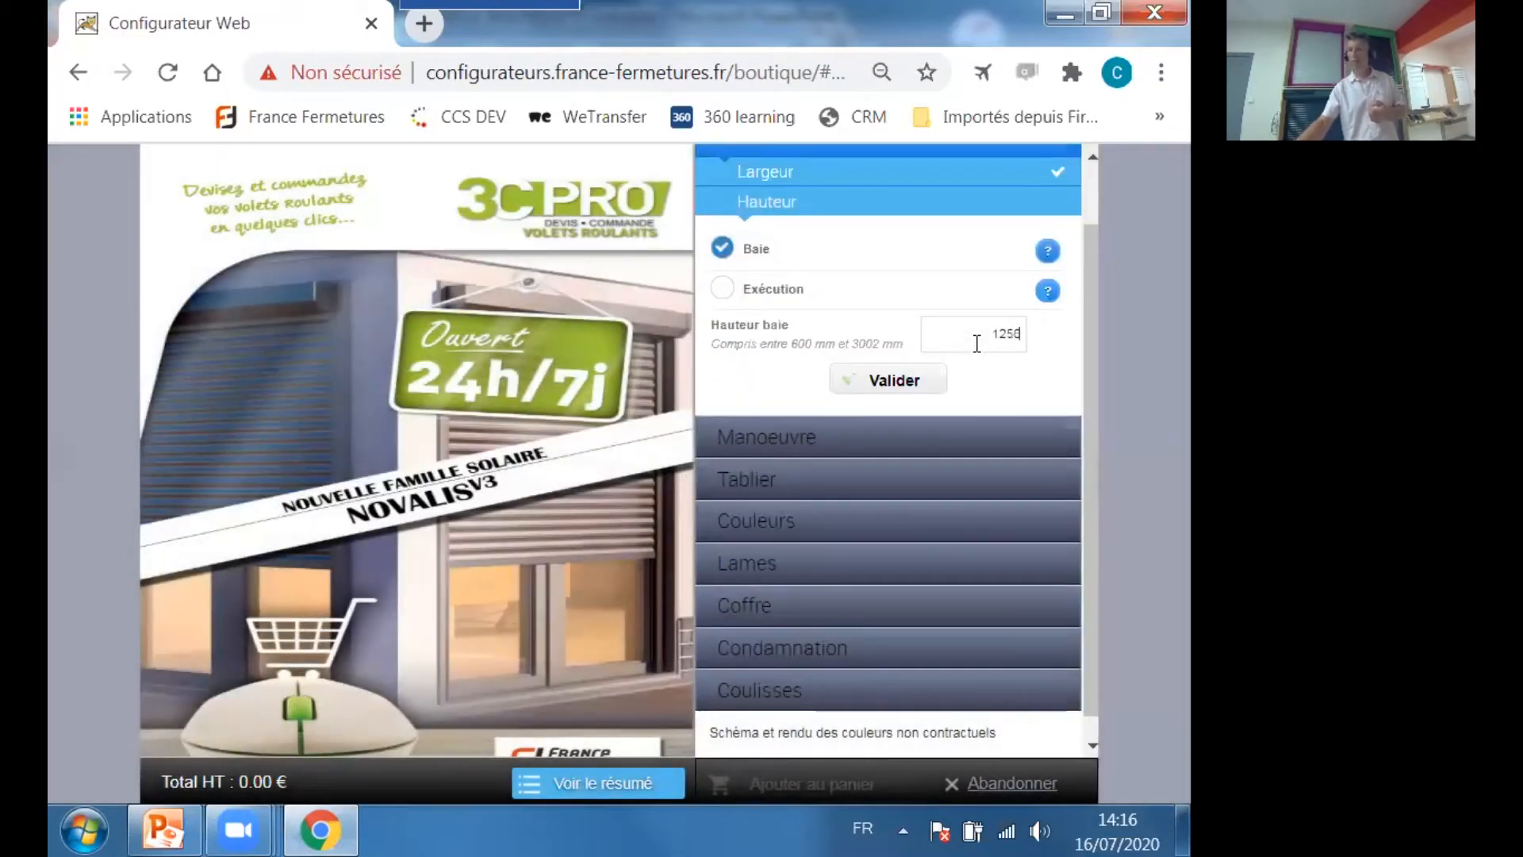
pyautogui.click(903, 382)
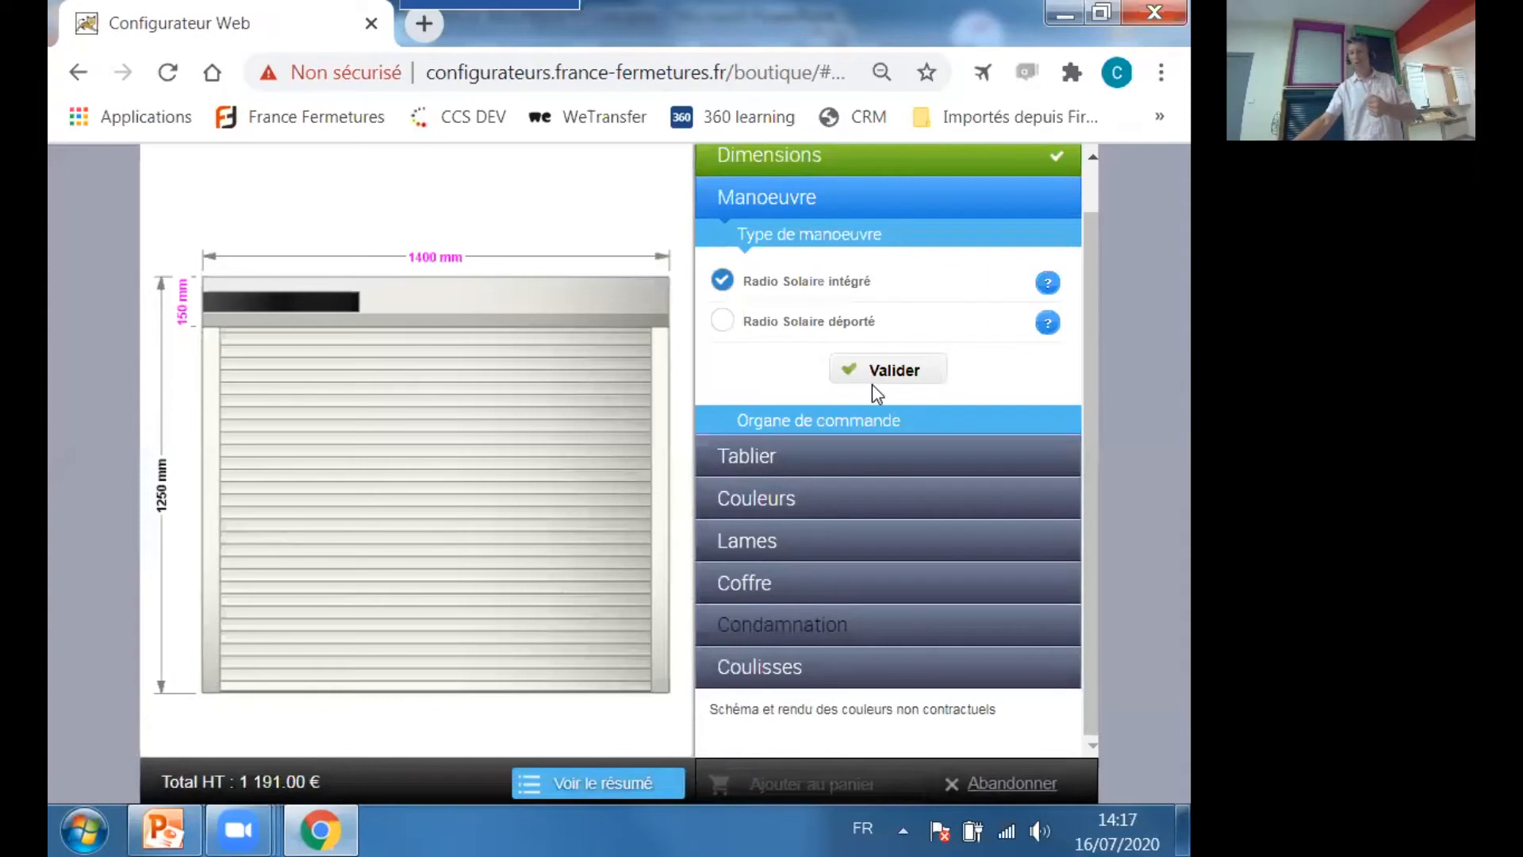
# Choose the Radio Solaire intégré operation with one Smoove RTS wall transmitter.
pyautogui.click(872, 383)
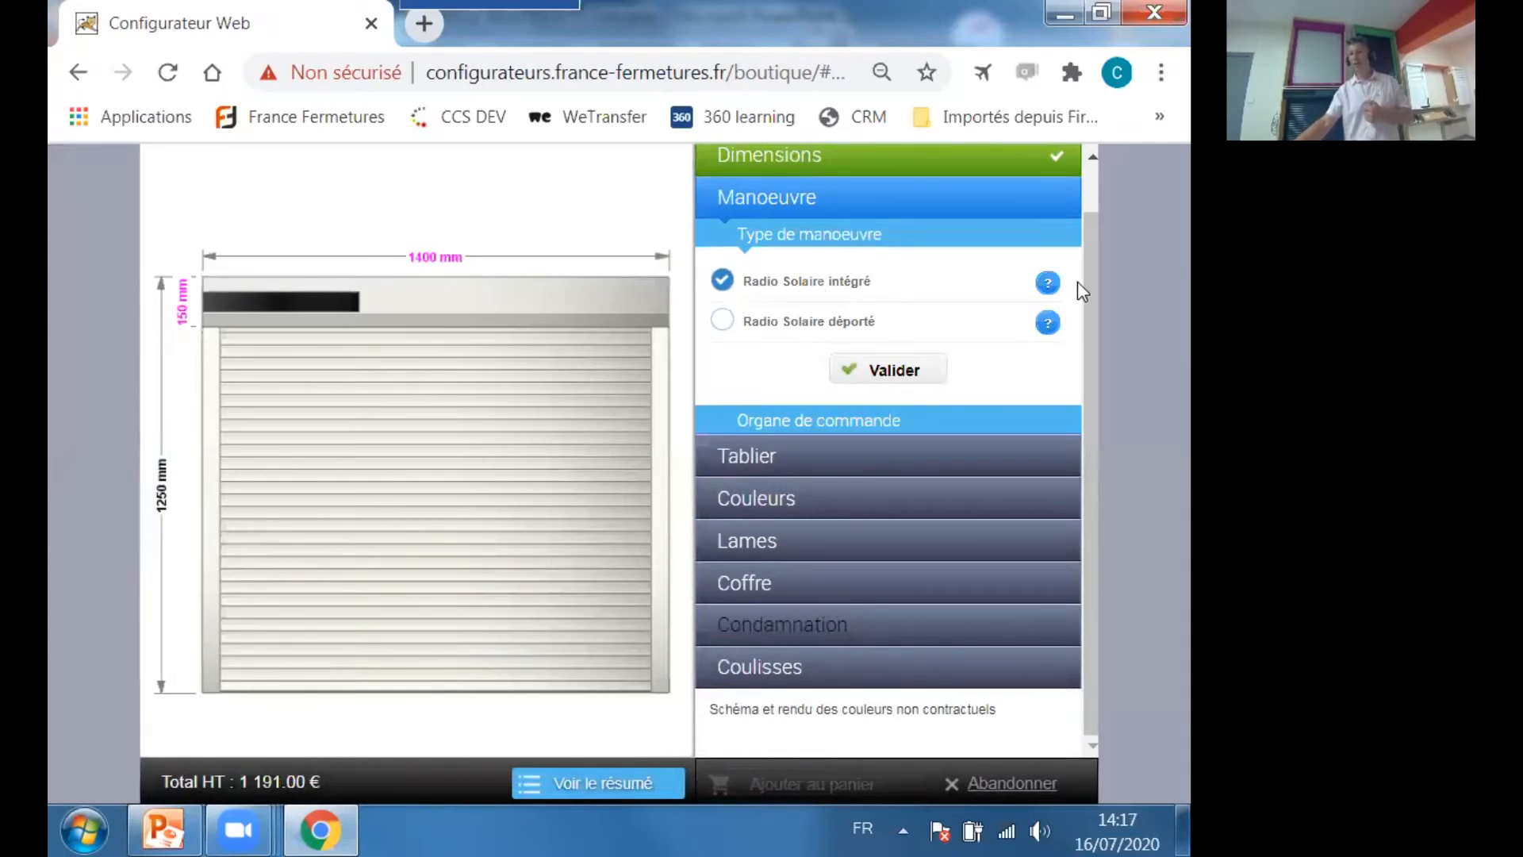
pyautogui.click(894, 387)
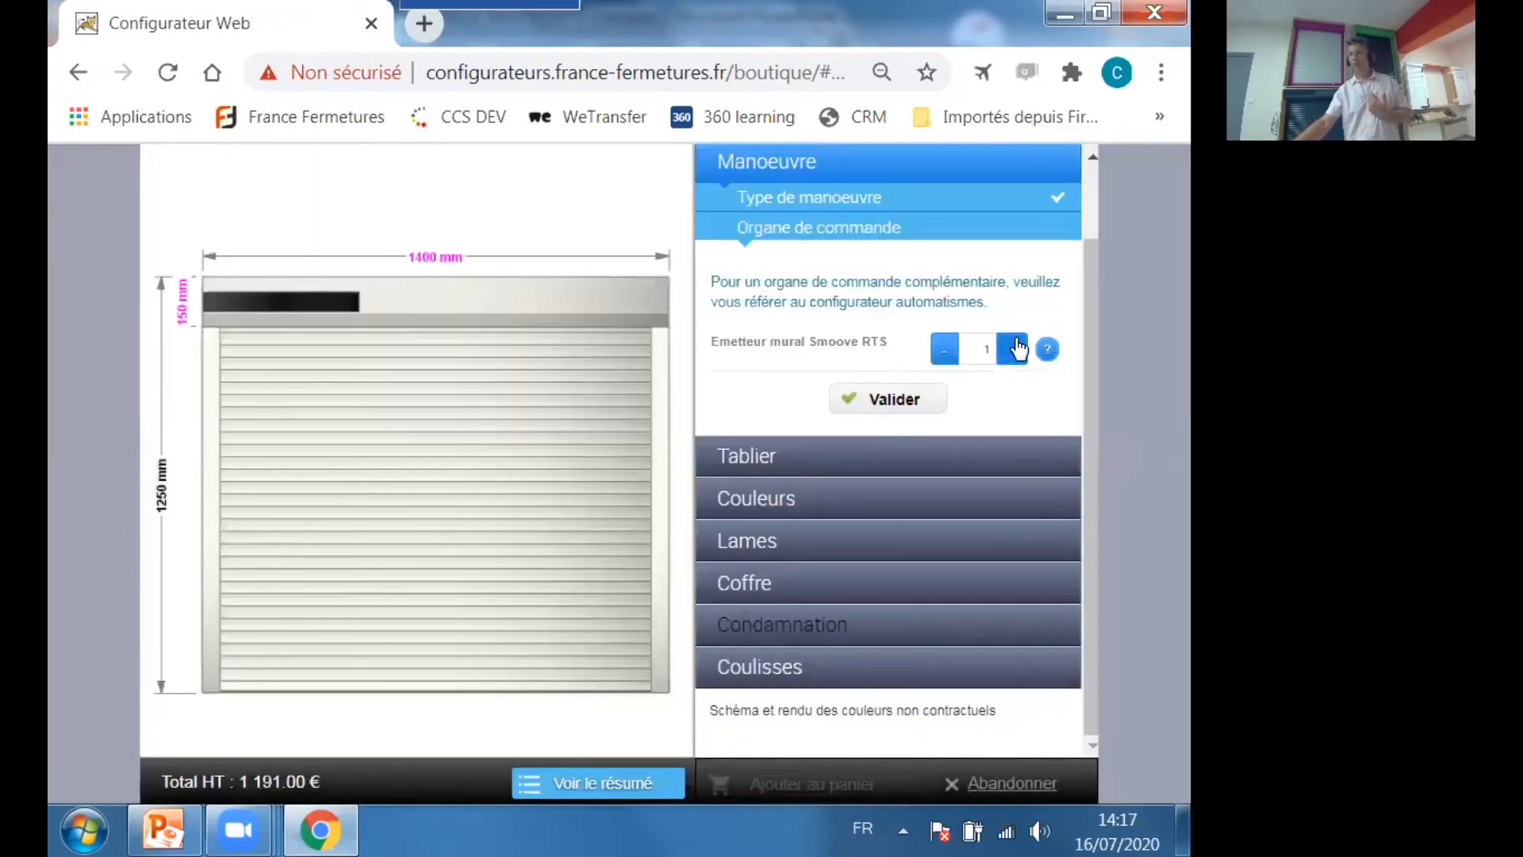
pyautogui.click(1046, 350)
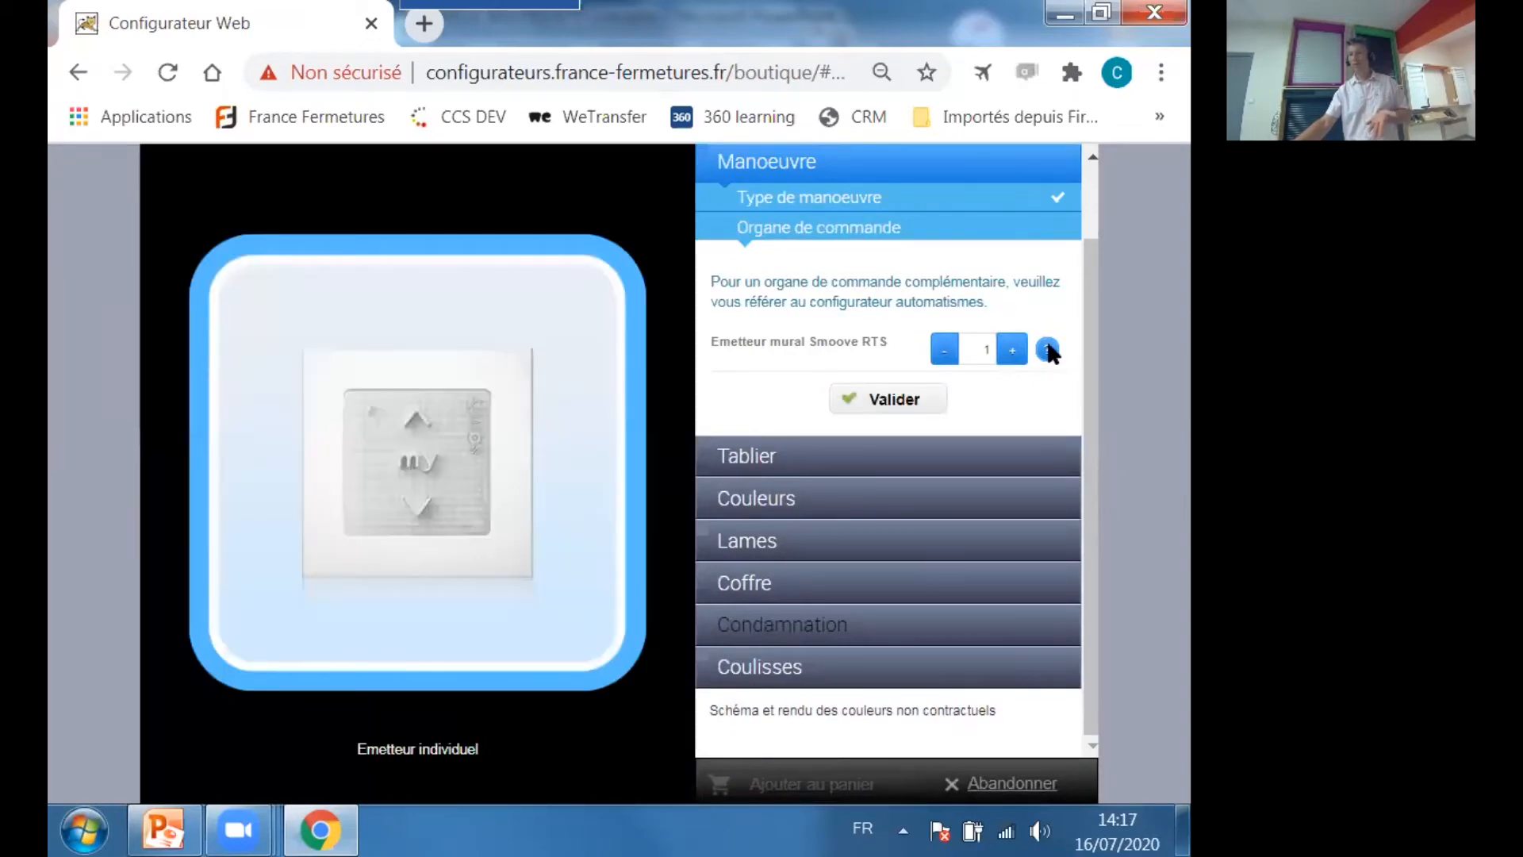
pyautogui.click(888, 399)
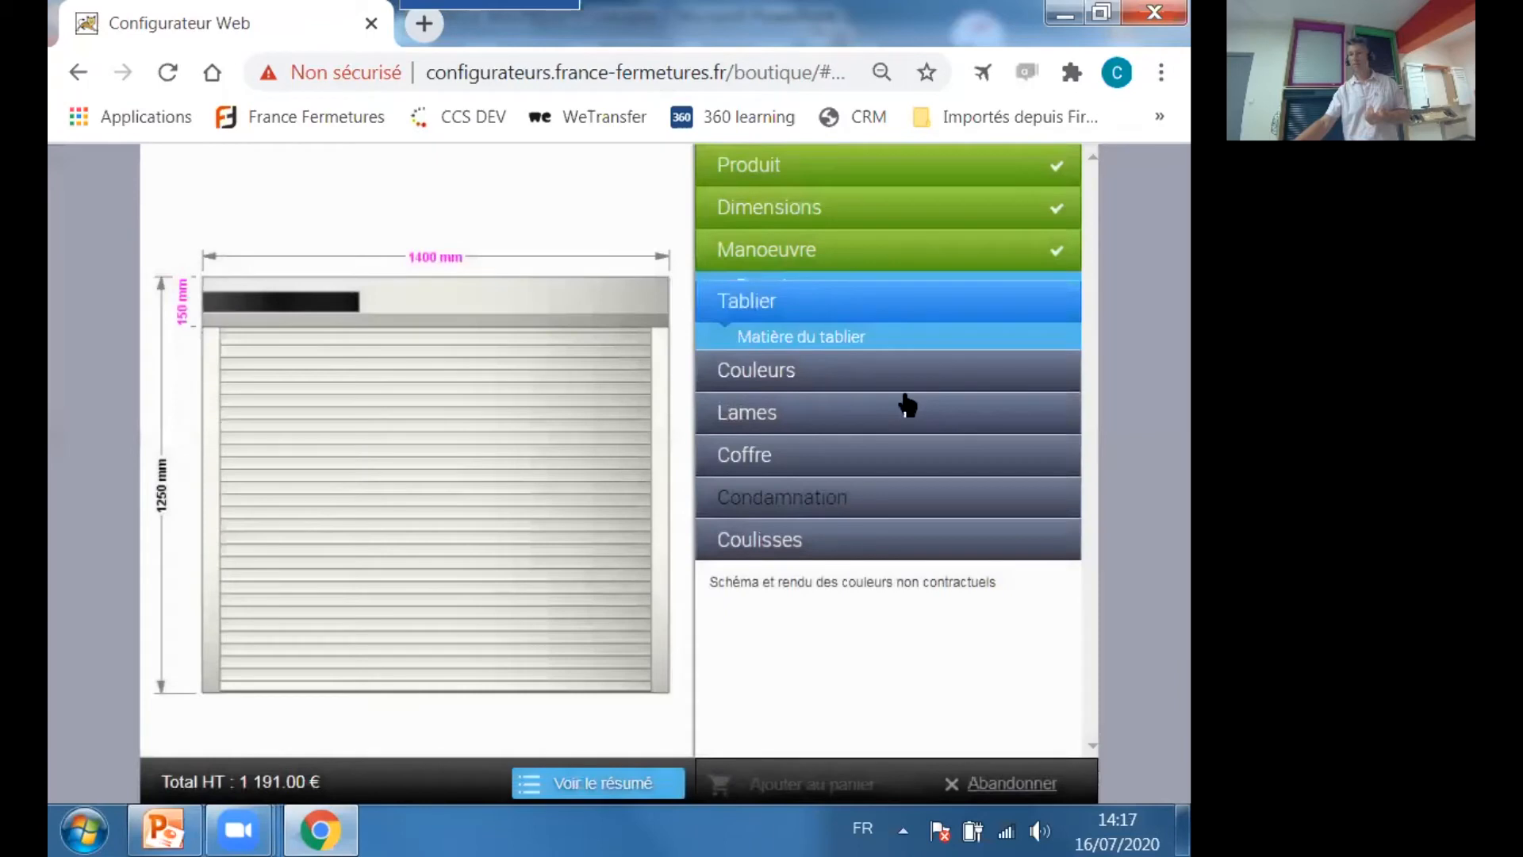
# Choose the Alu double paroi curtain material and set the overall colour to 6021 Vert céladon.
pyautogui.click(889, 441)
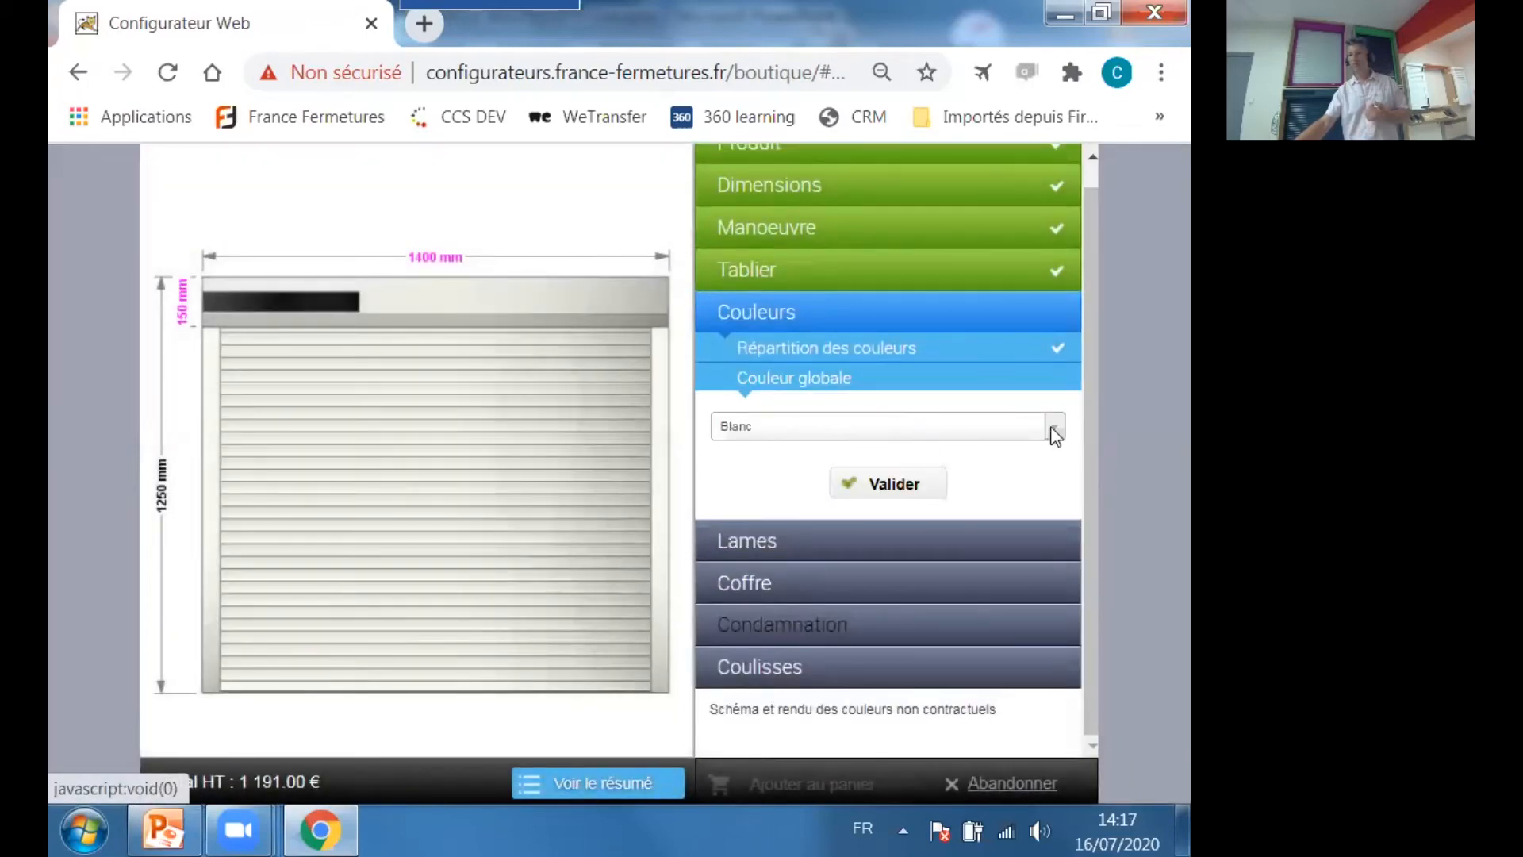
pyautogui.click(1055, 435)
pyautogui.scroll(-5, 972, 526)
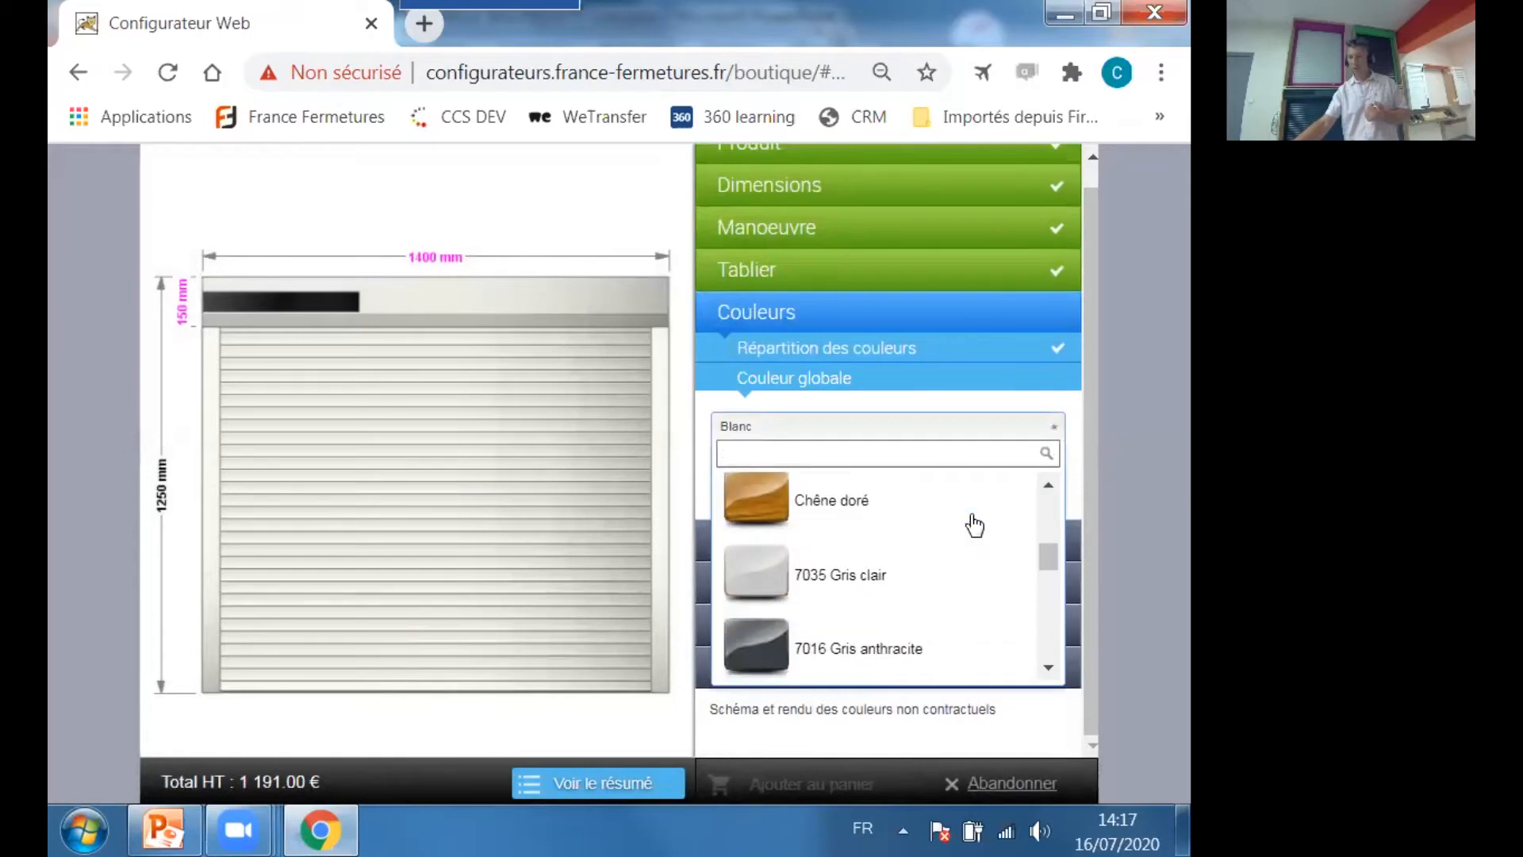
pyautogui.scroll(-1, 856, 620)
pyautogui.click(867, 571)
pyautogui.click(892, 485)
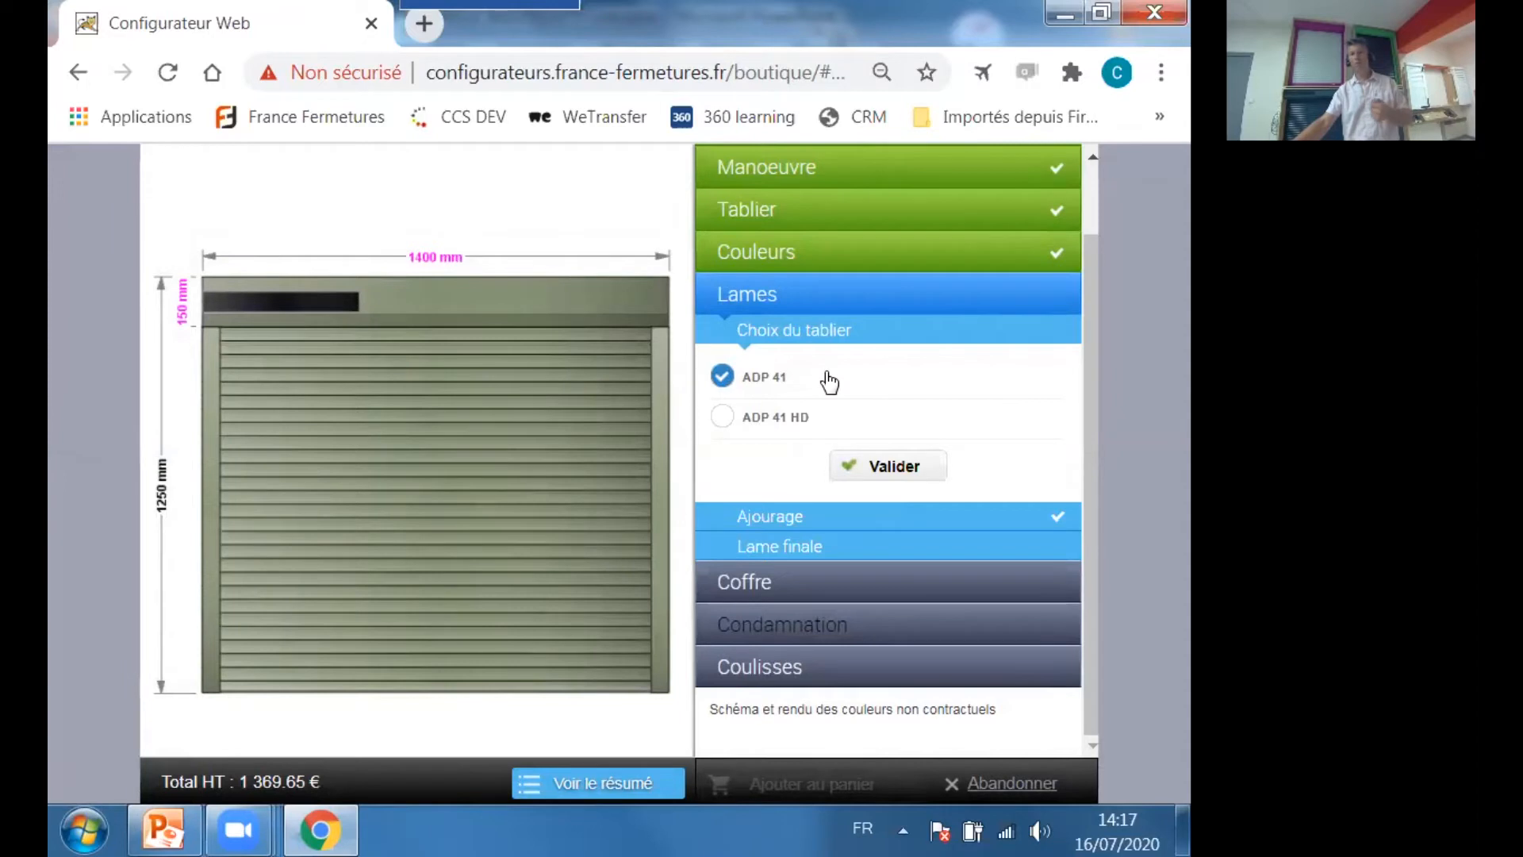
# Choose ADP 41 HD slats for the curtain and the Standard 31x29 final slat.
pyautogui.click(722, 417)
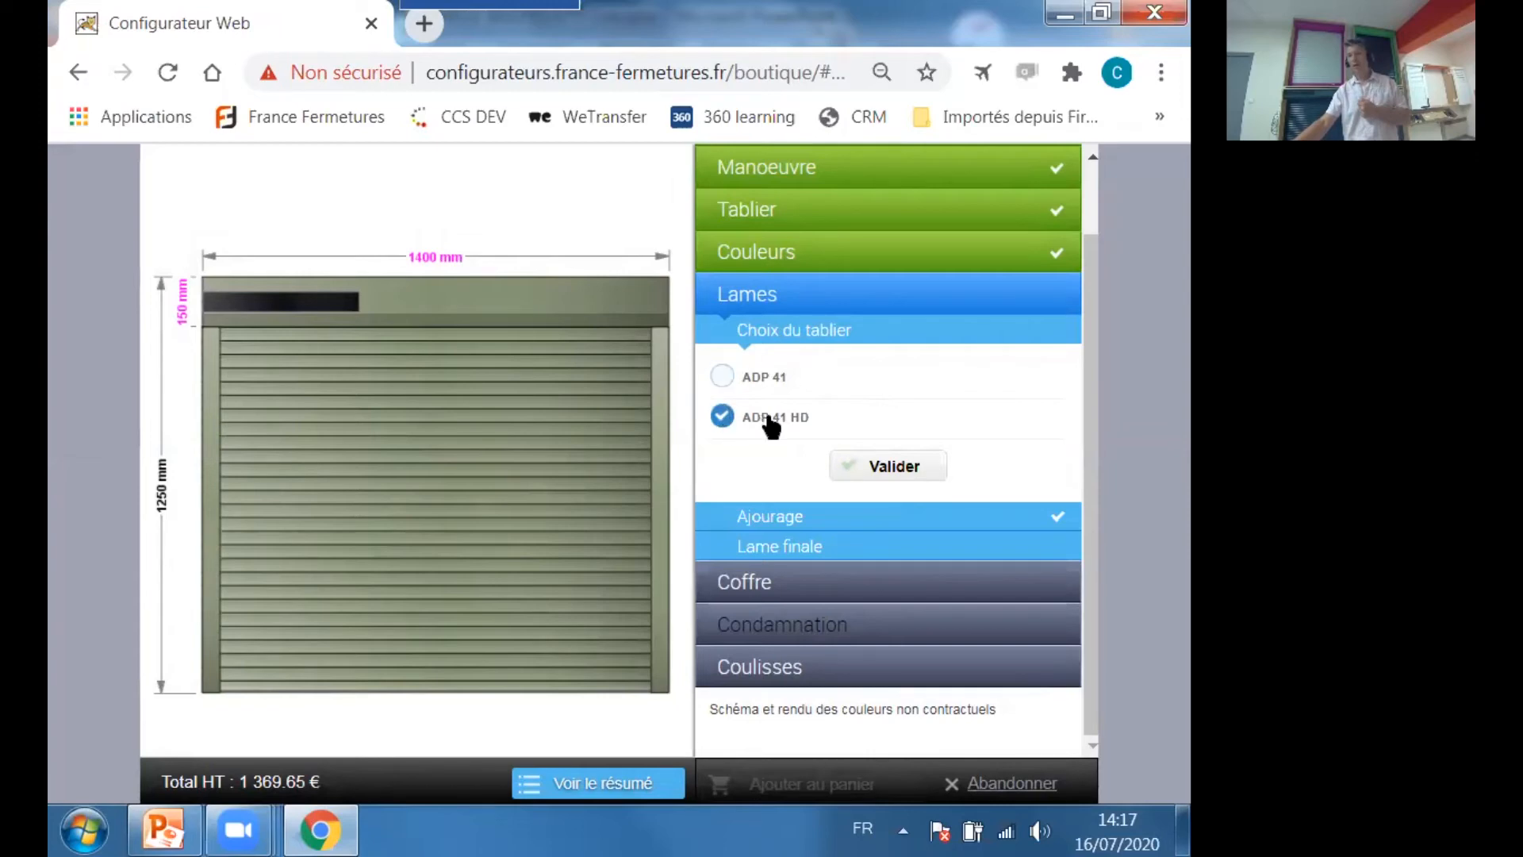
pyautogui.click(912, 471)
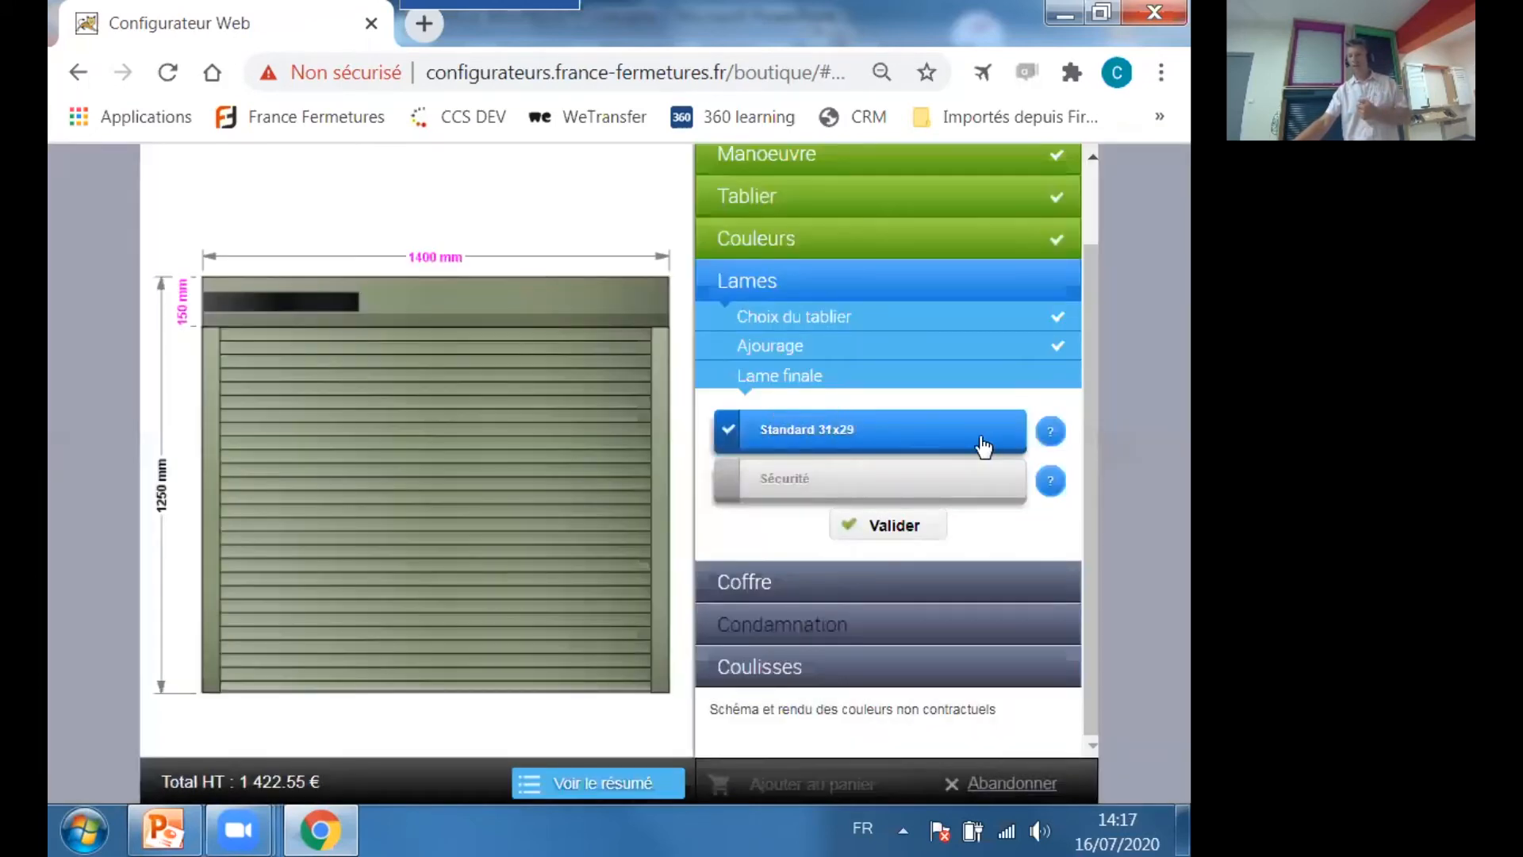
pyautogui.moveTo(1049, 442)
pyautogui.moveTo(1047, 486)
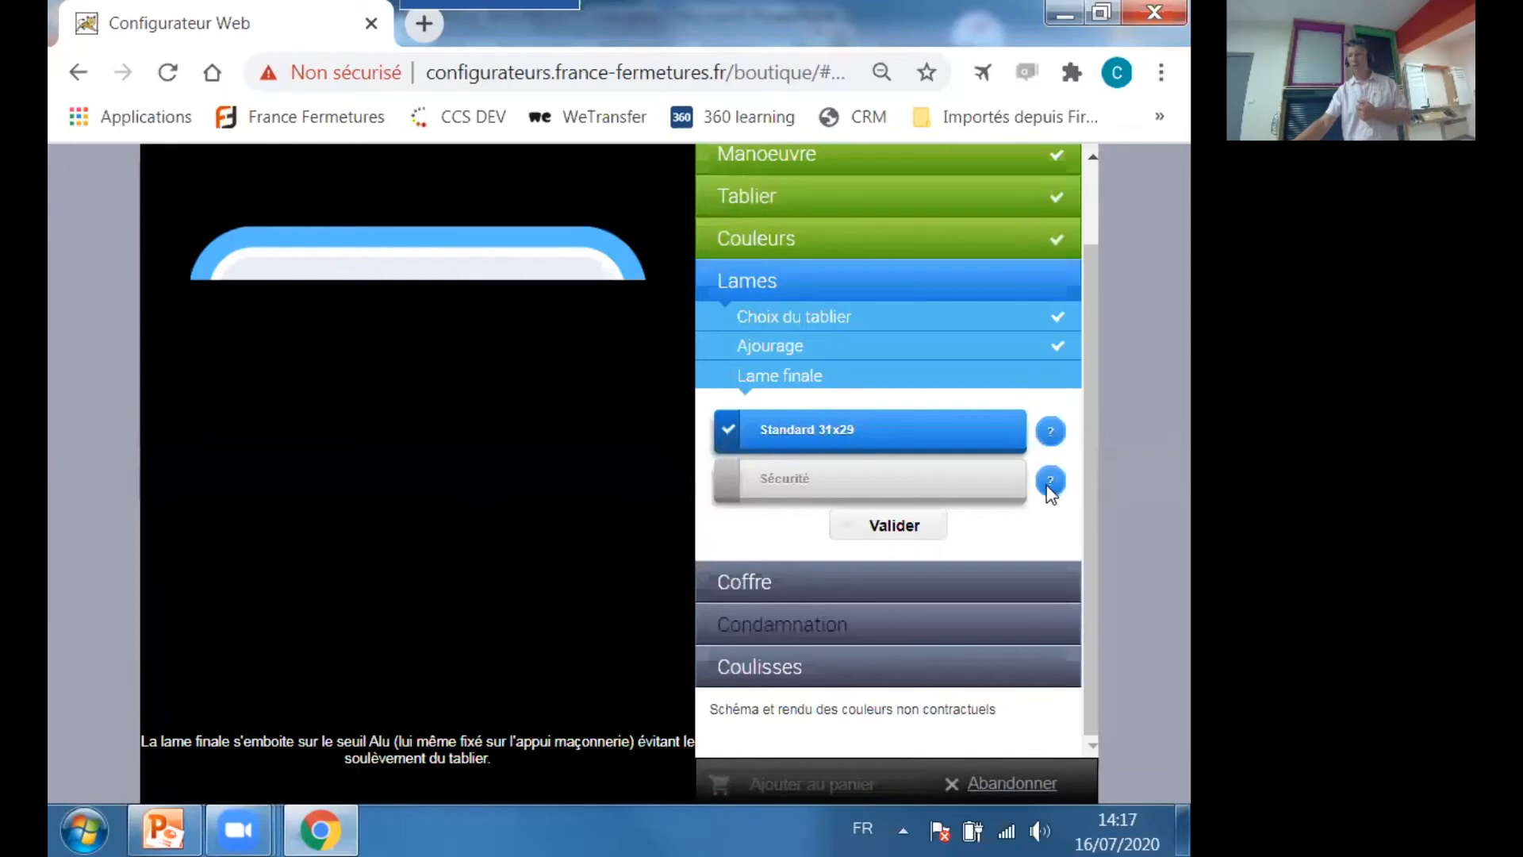
pyautogui.click(900, 530)
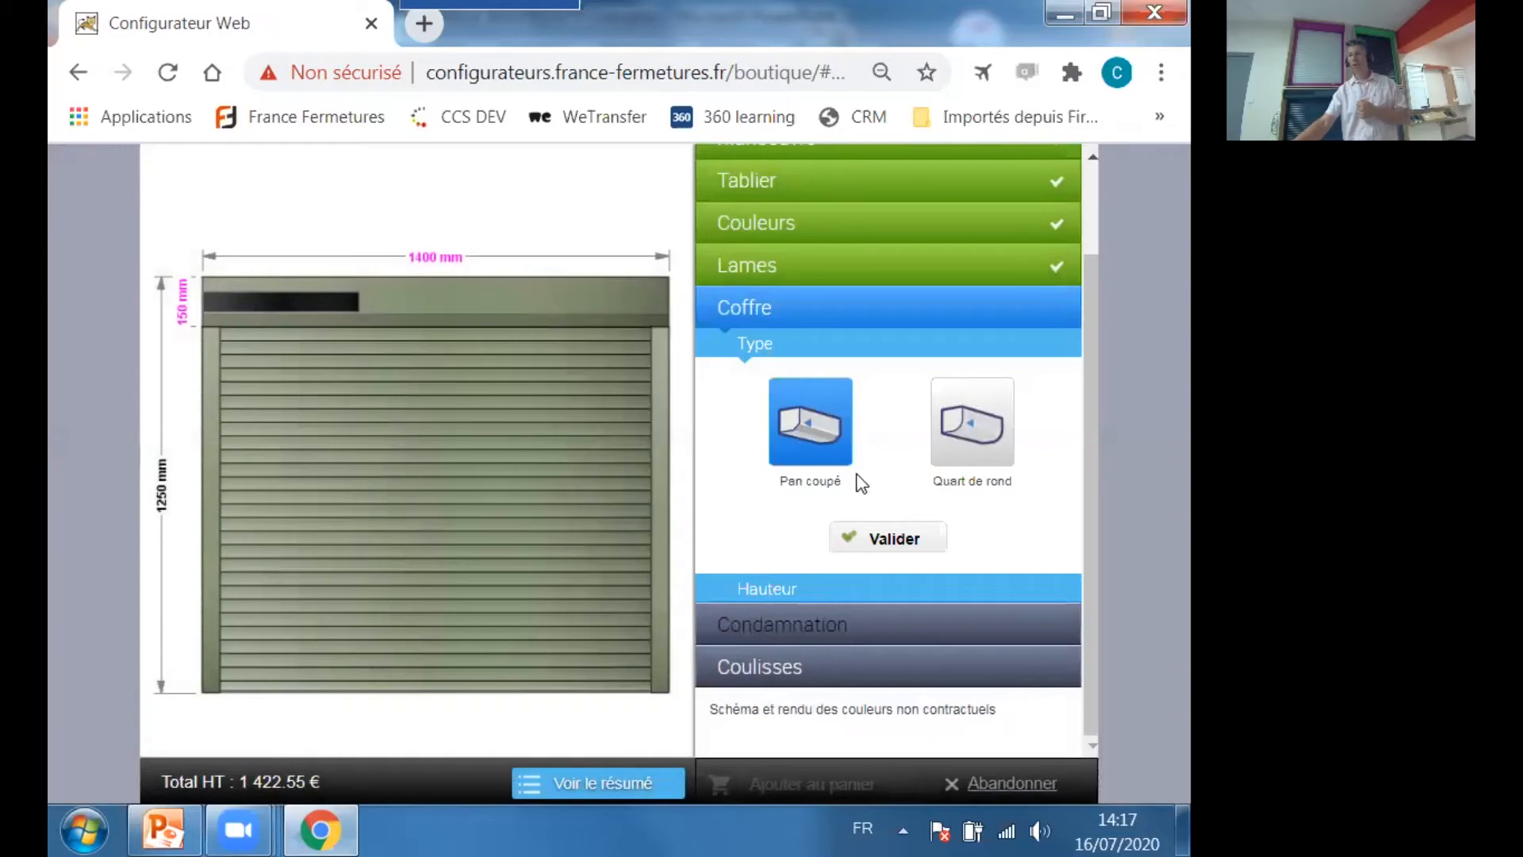
# Choose a Pan coupé box with height 165 and 53 x 21 guide rails drilled En fond.
pyautogui.click(891, 533)
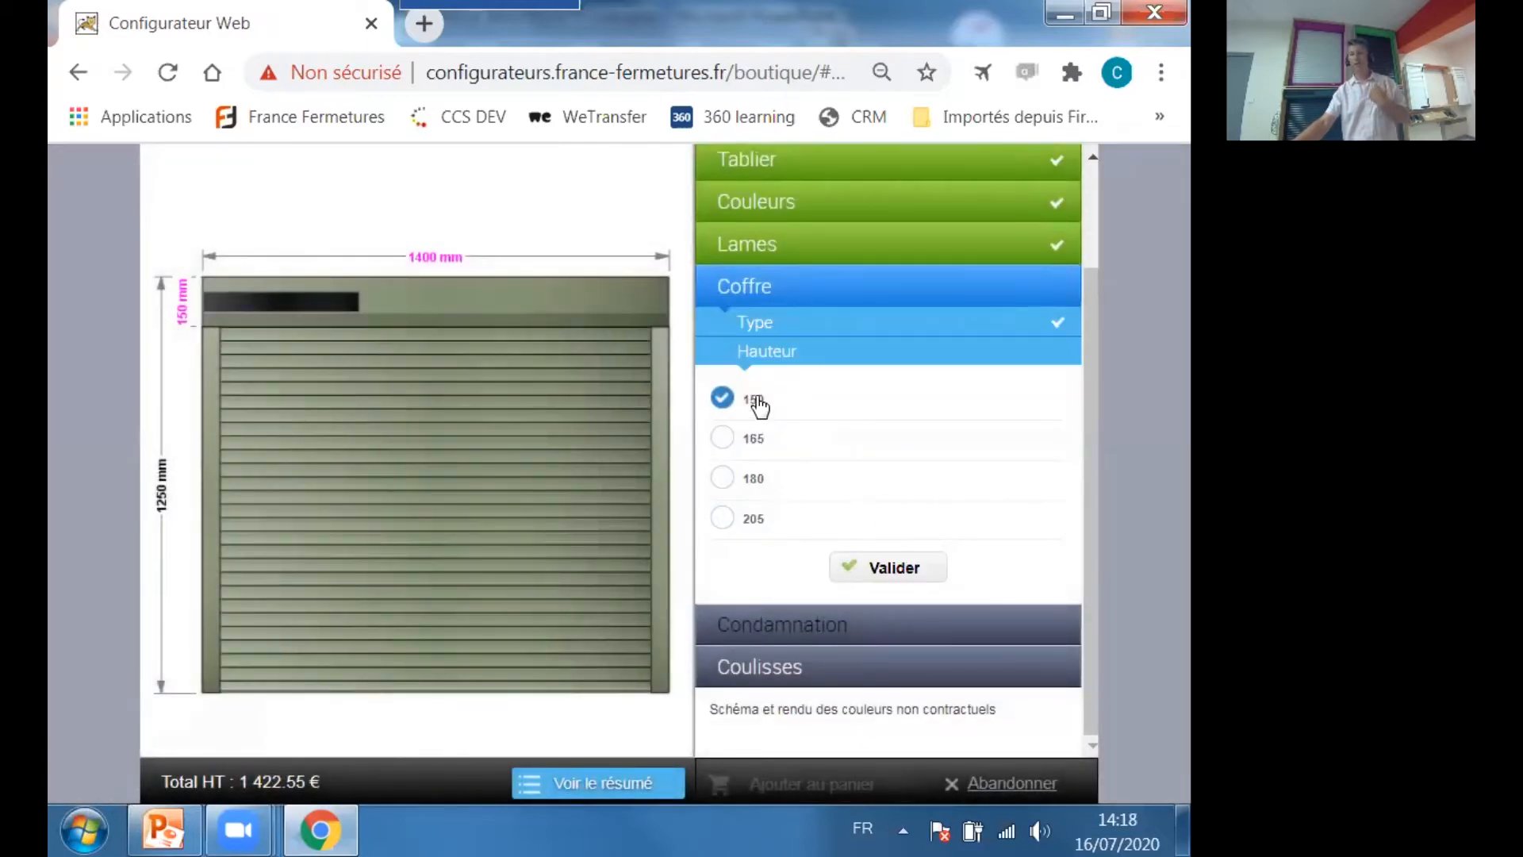
pyautogui.click(749, 438)
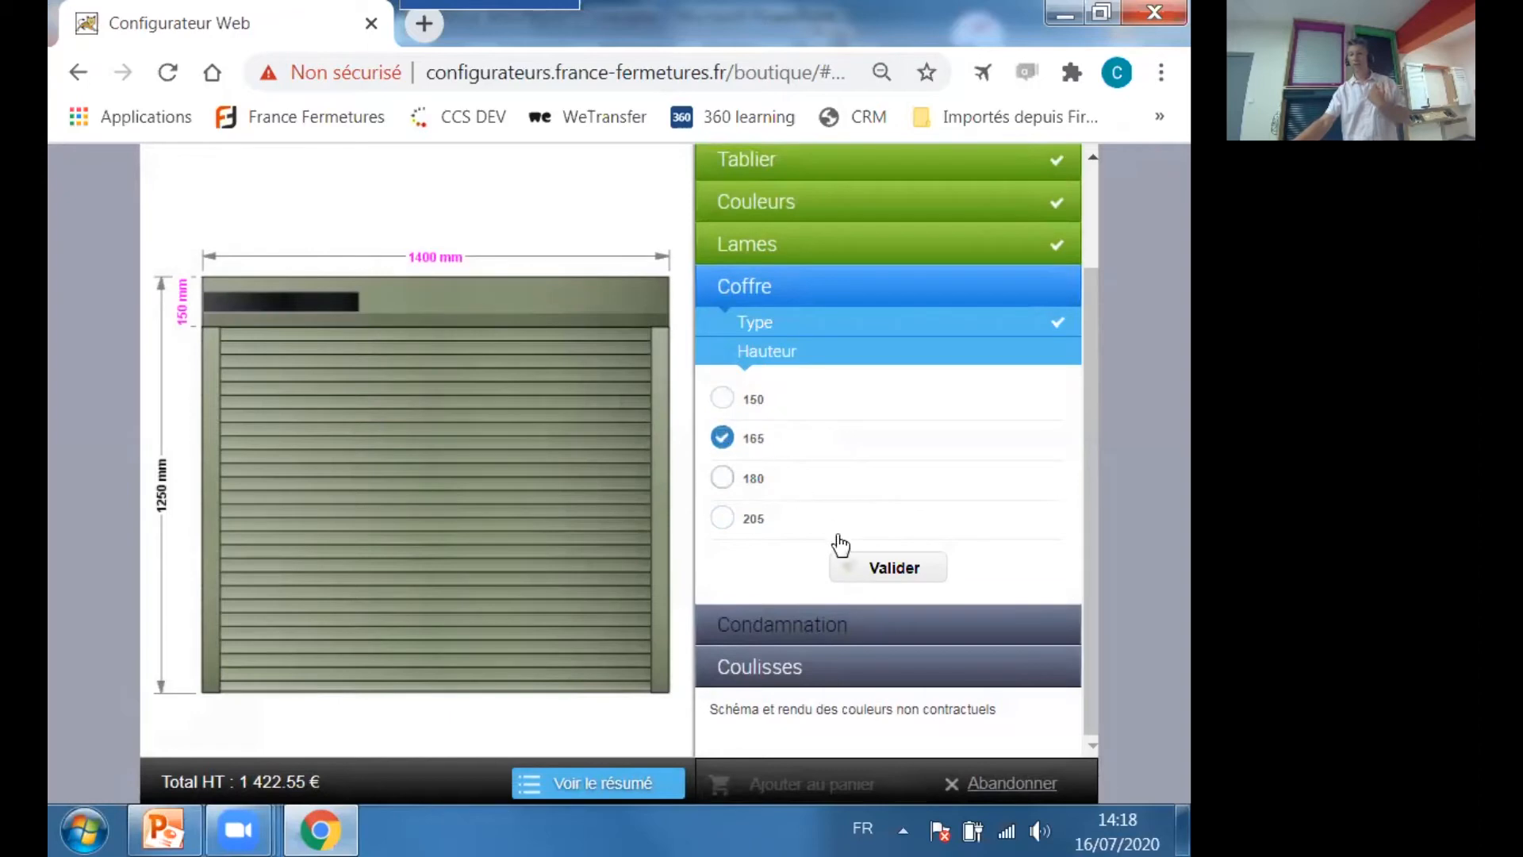
pyautogui.click(894, 567)
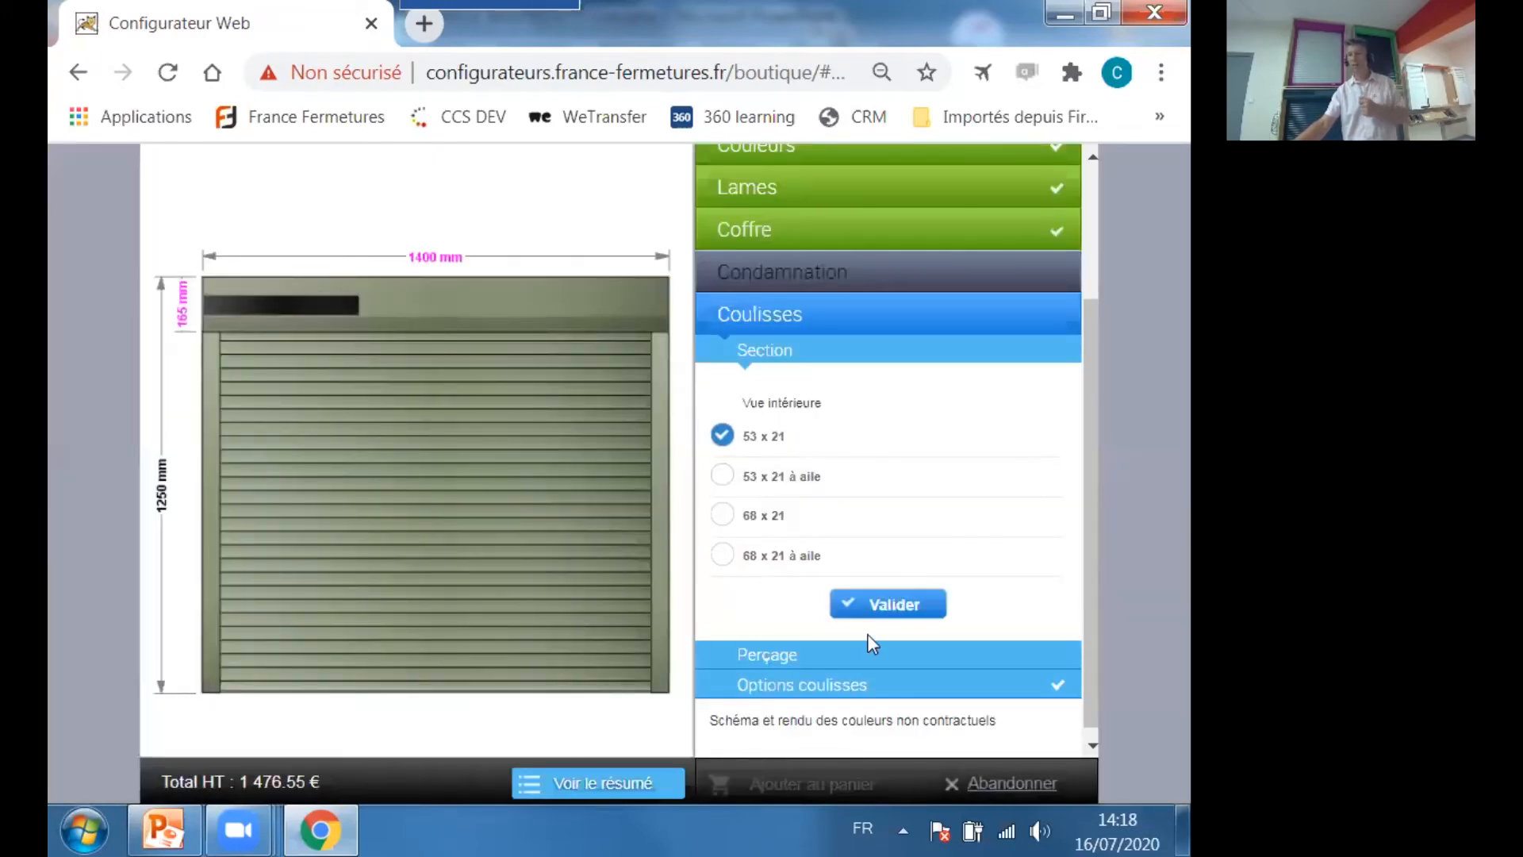
pyautogui.click(893, 623)
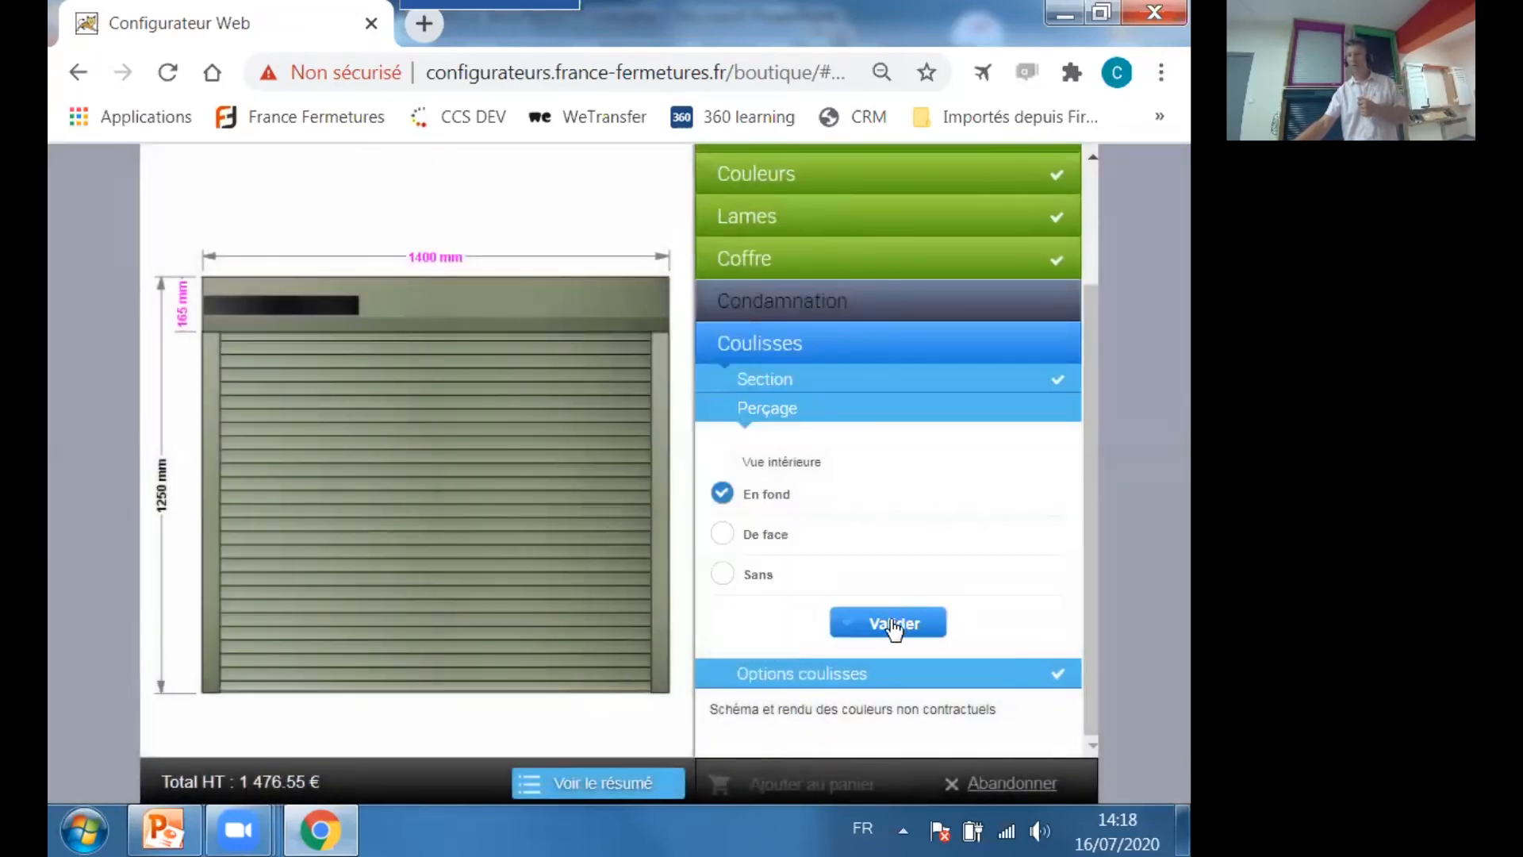
pyautogui.click(892, 624)
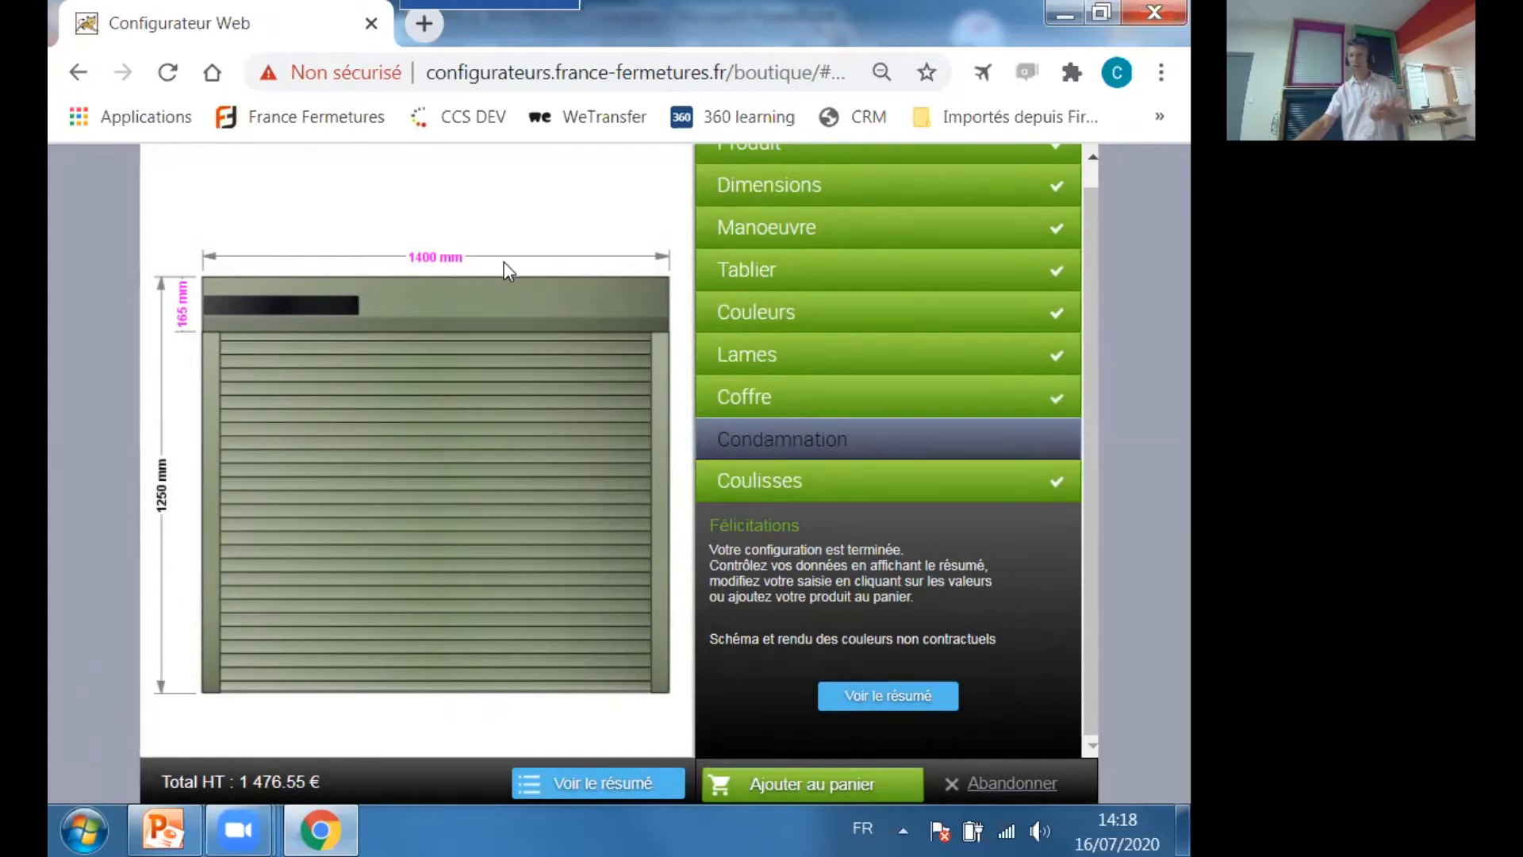
# Review the full summary of the shutter configuration with its prices and add the product to the basket.
pyautogui.click(892, 698)
pyautogui.moveTo(679, 602); pyautogui.dragTo(664, 339)
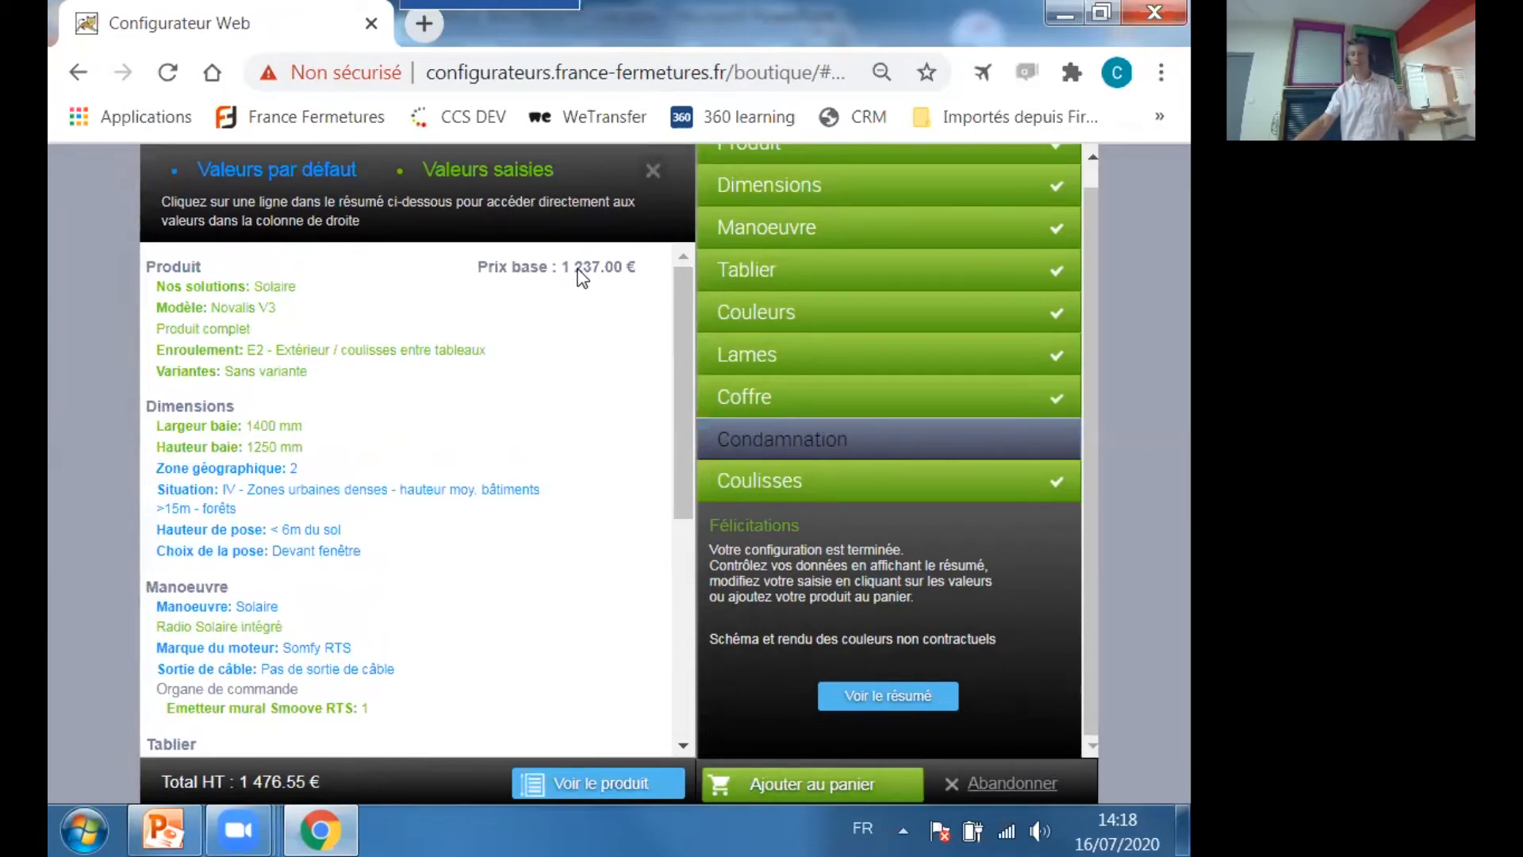
pyautogui.scroll(-3, 530, 362)
pyautogui.scroll(-2, 529, 363)
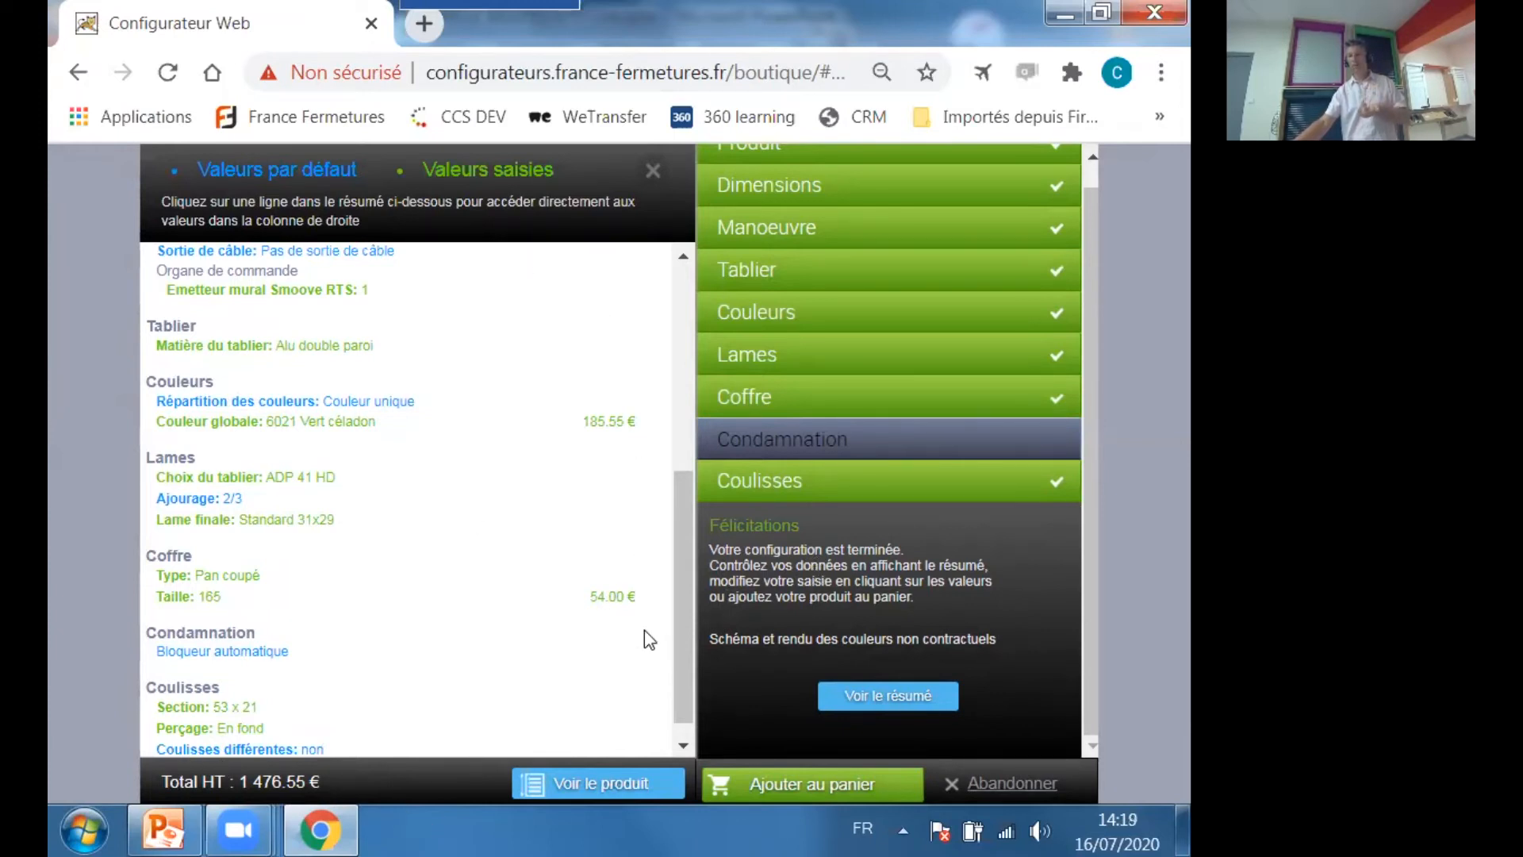
pyautogui.click(812, 789)
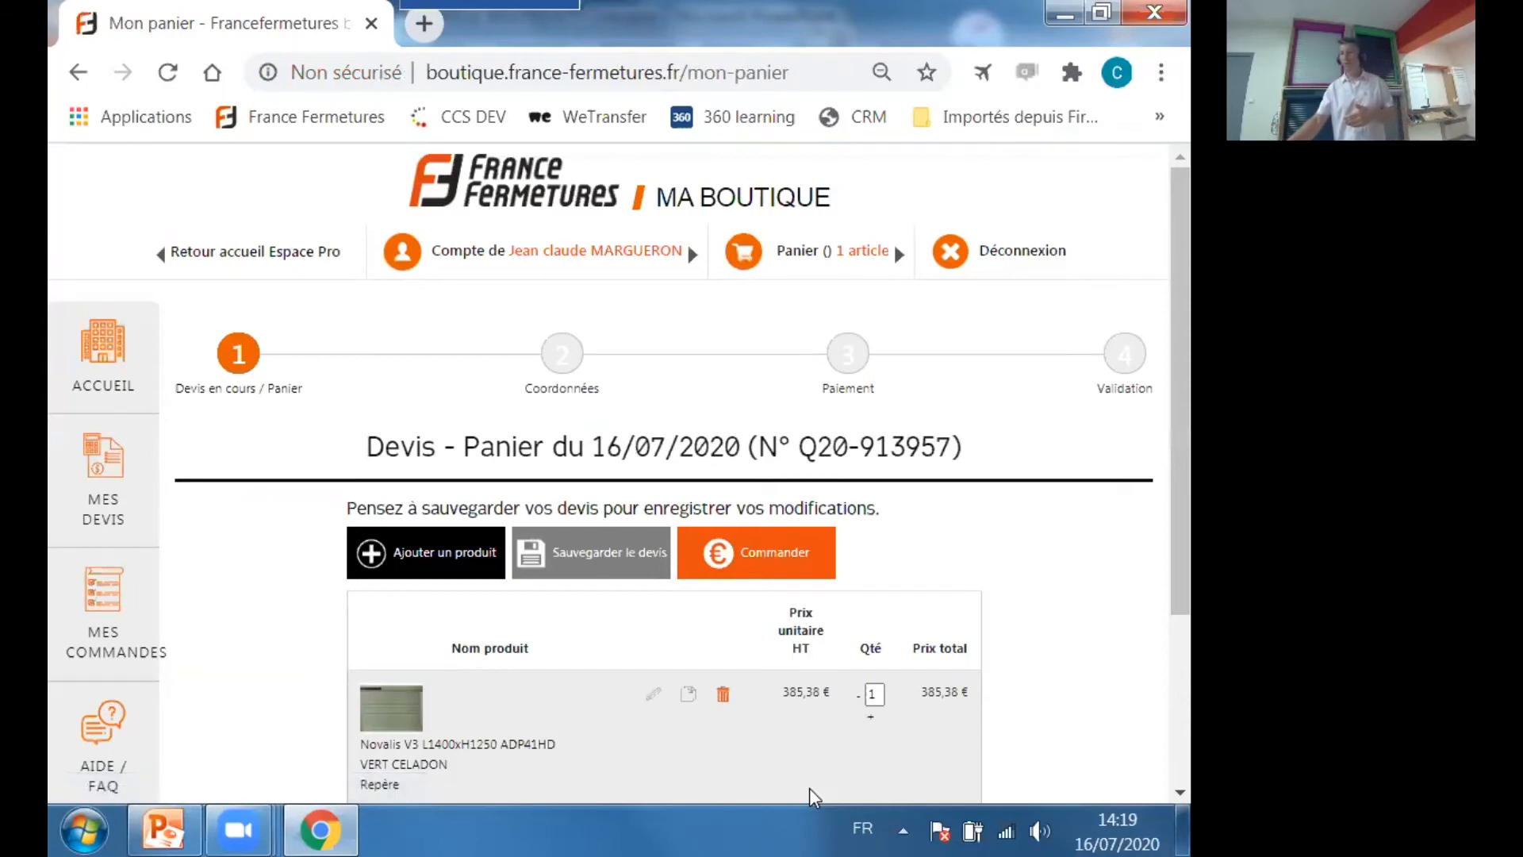
# Set the Repère of the Novalis V3 line in the quote to "salon".
pyautogui.scroll(-3, 876, 731)
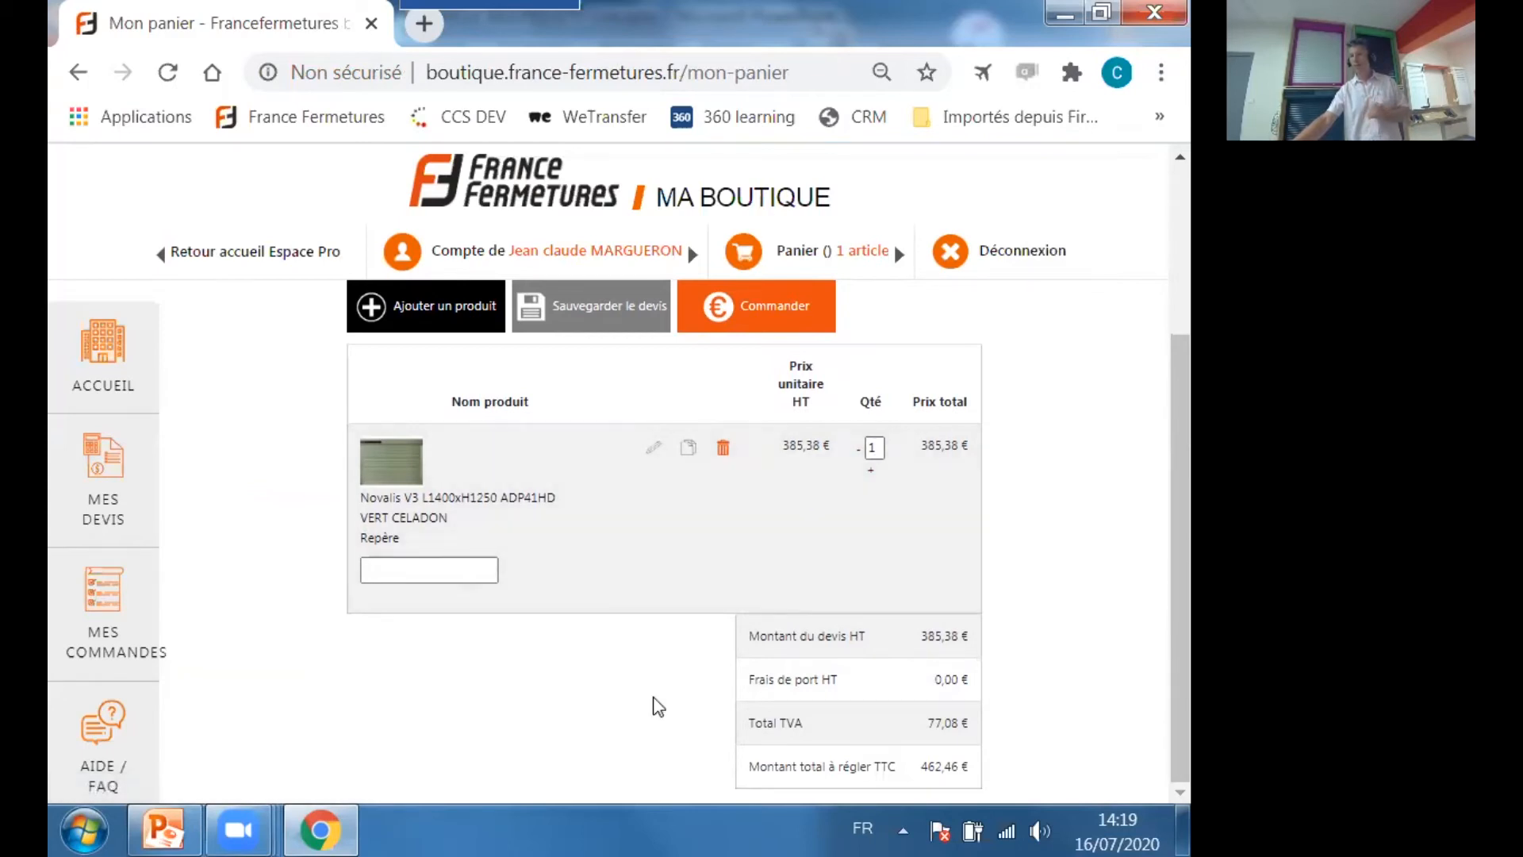
pyautogui.click(396, 569)
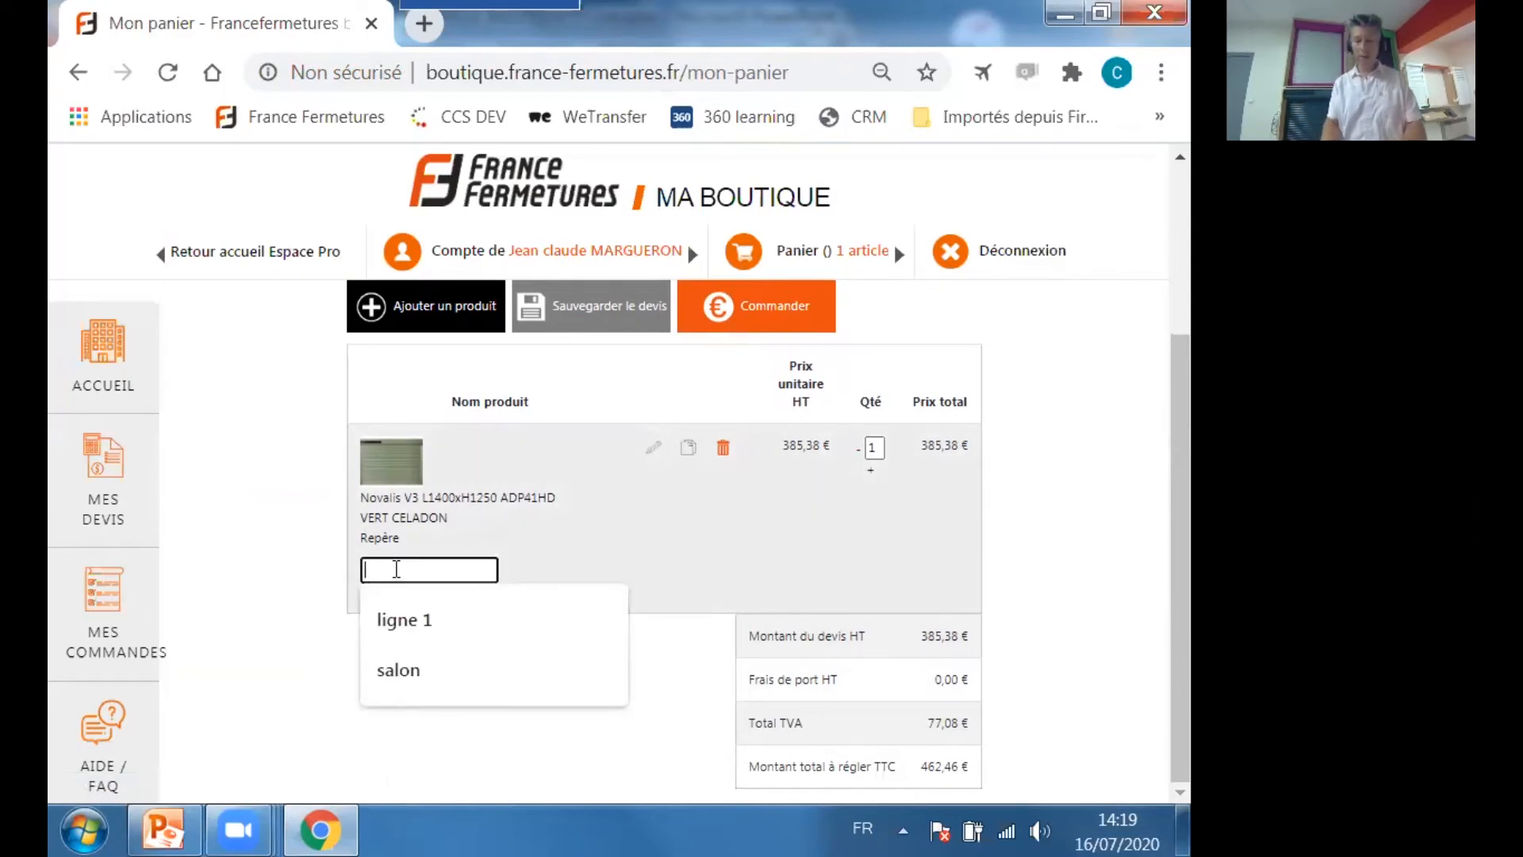
pyautogui.click(445, 671)
pyautogui.click(573, 554)
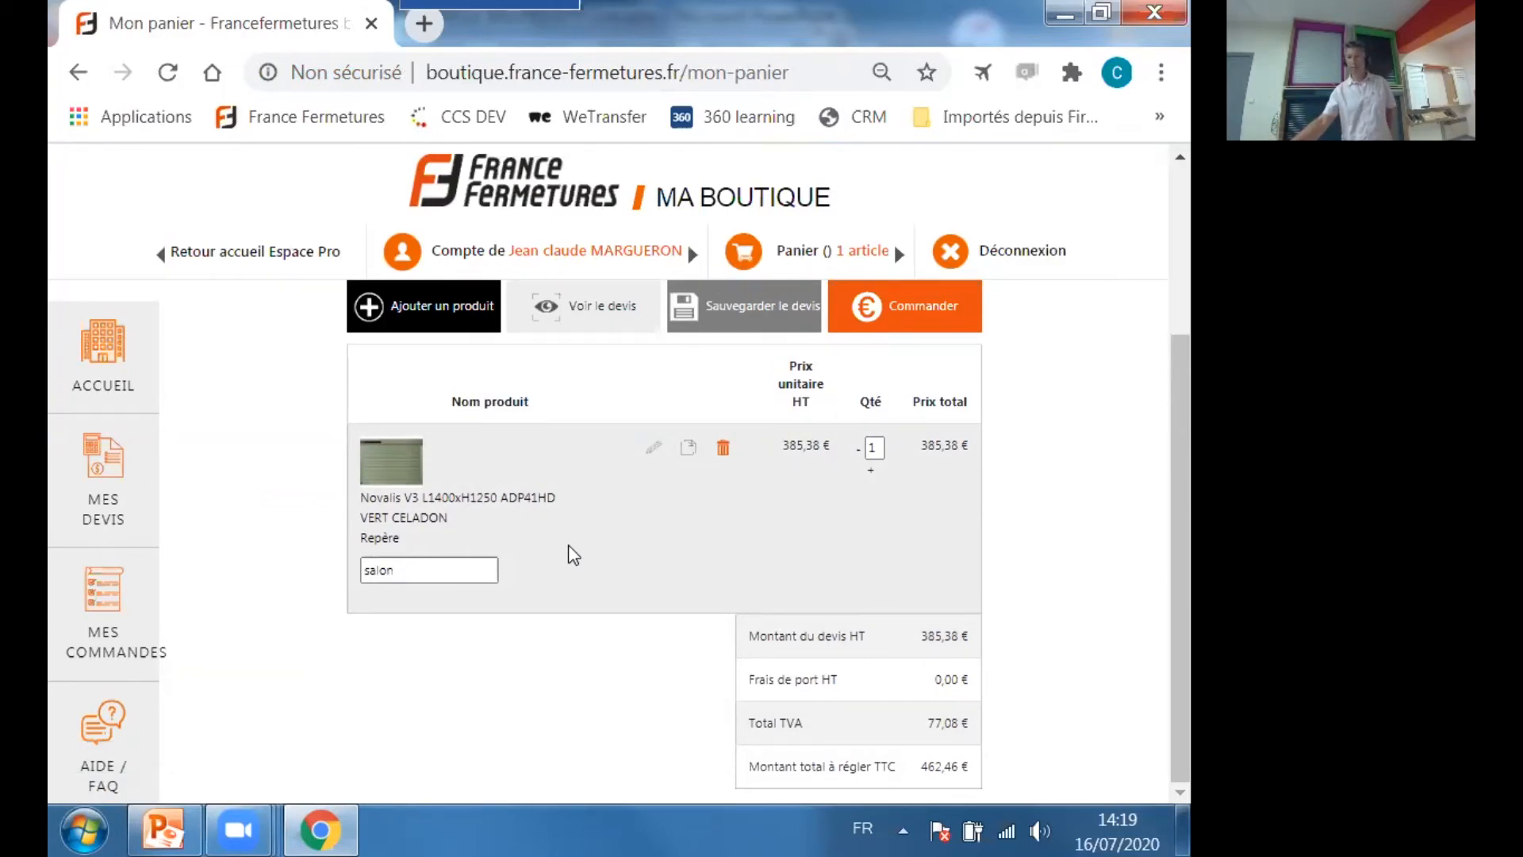
# Save the quote with the Réf. chantier "solaire".
pyautogui.click(734, 308)
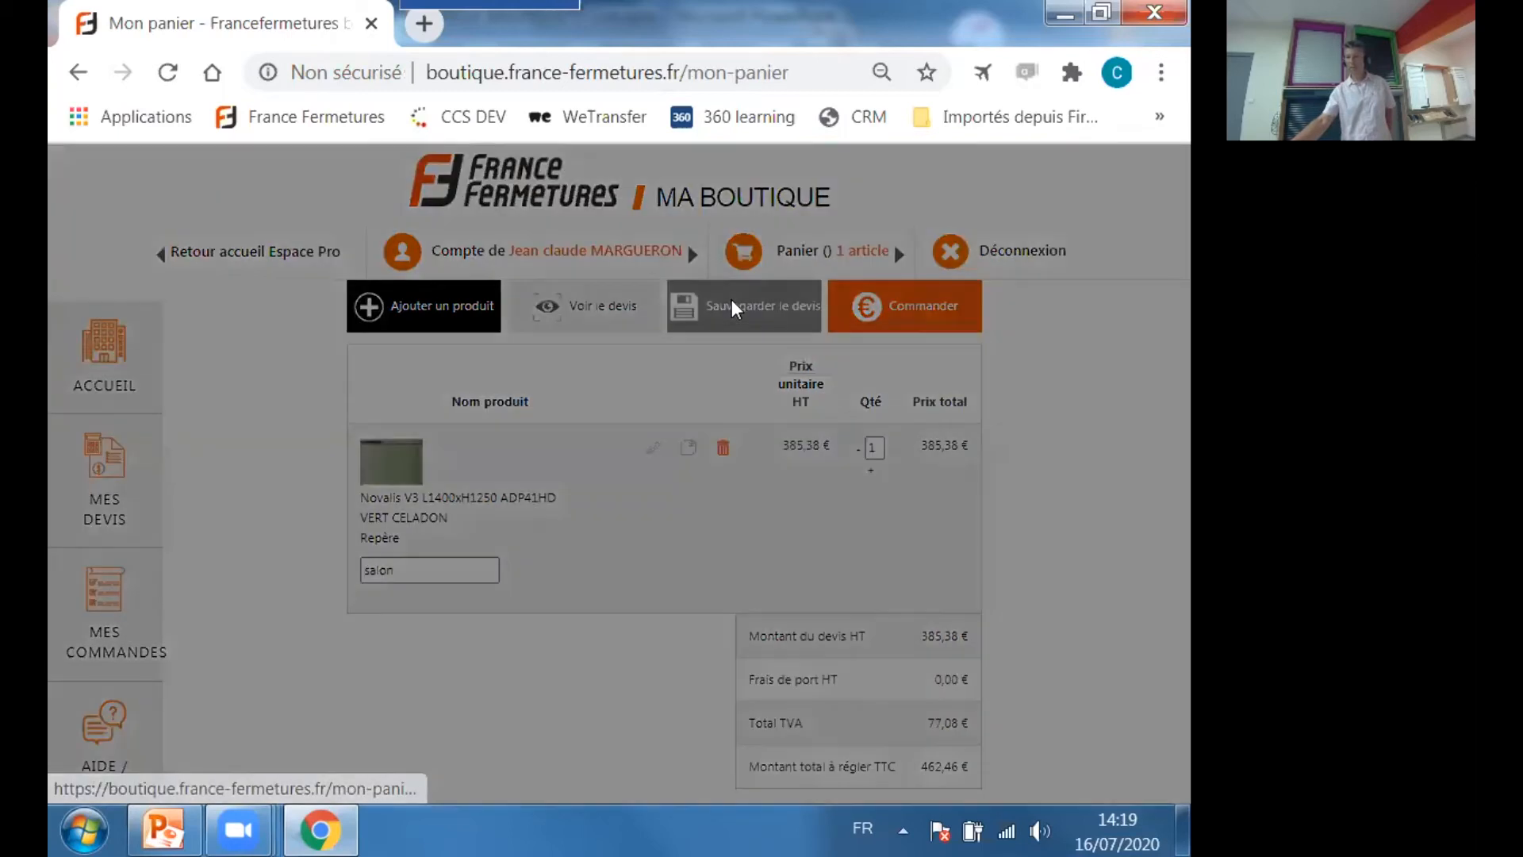
pyautogui.click(611, 435)
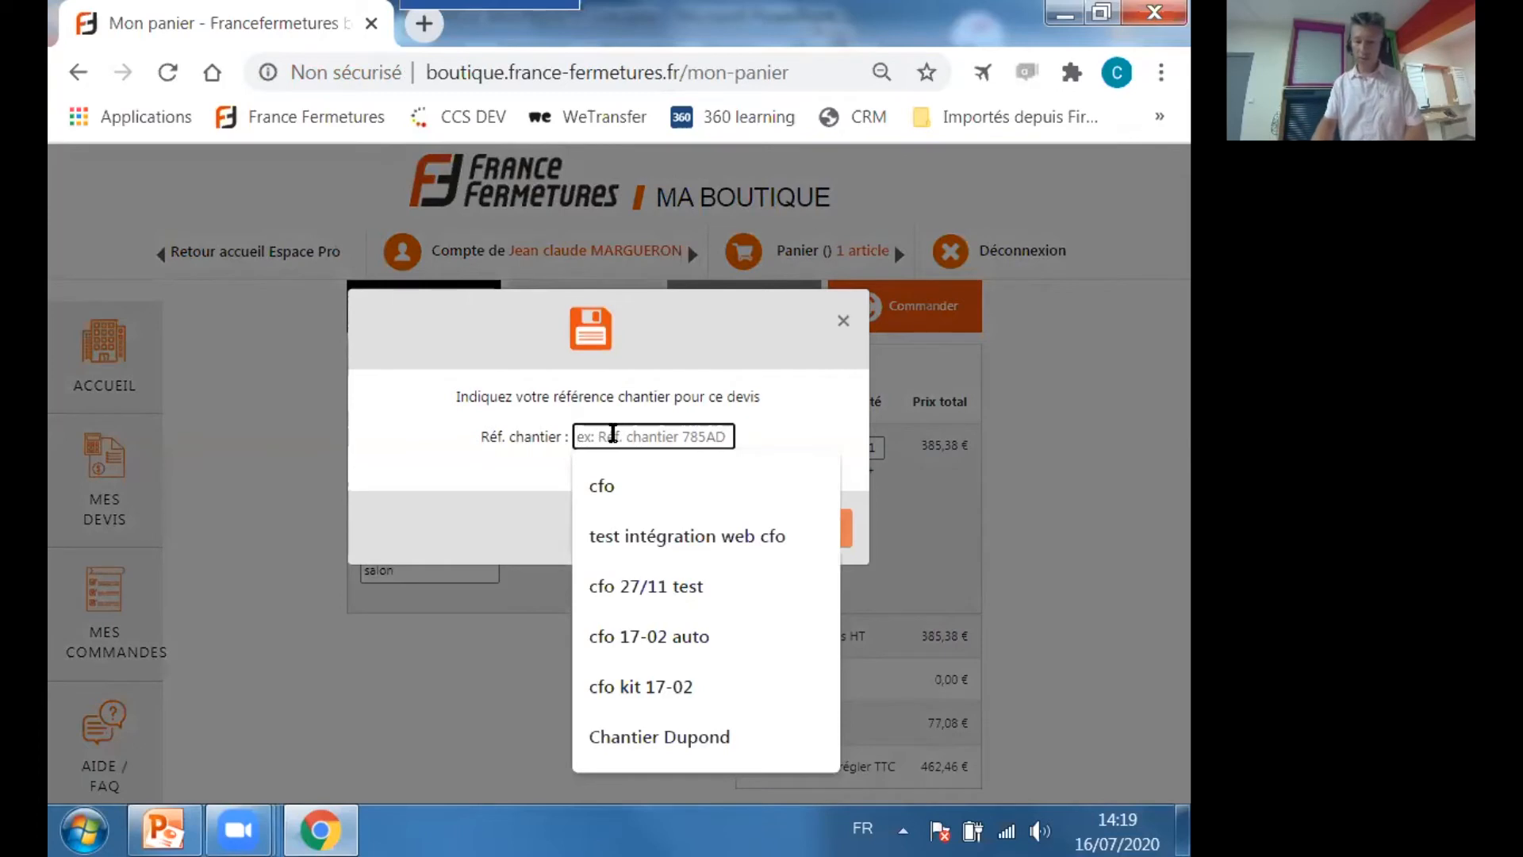
pyautogui.write('solair')
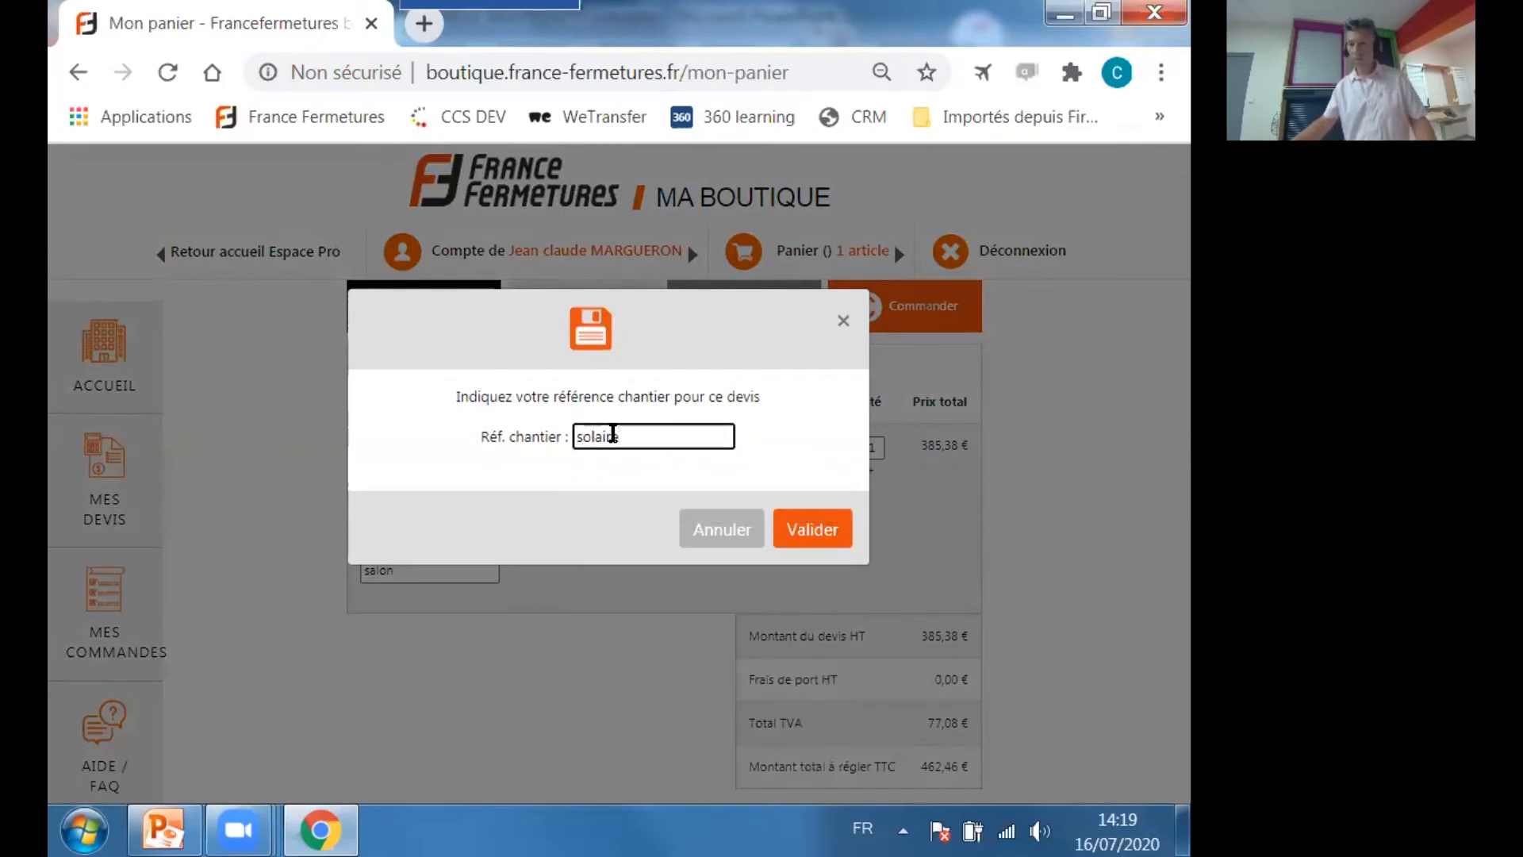
pyautogui.click(812, 533)
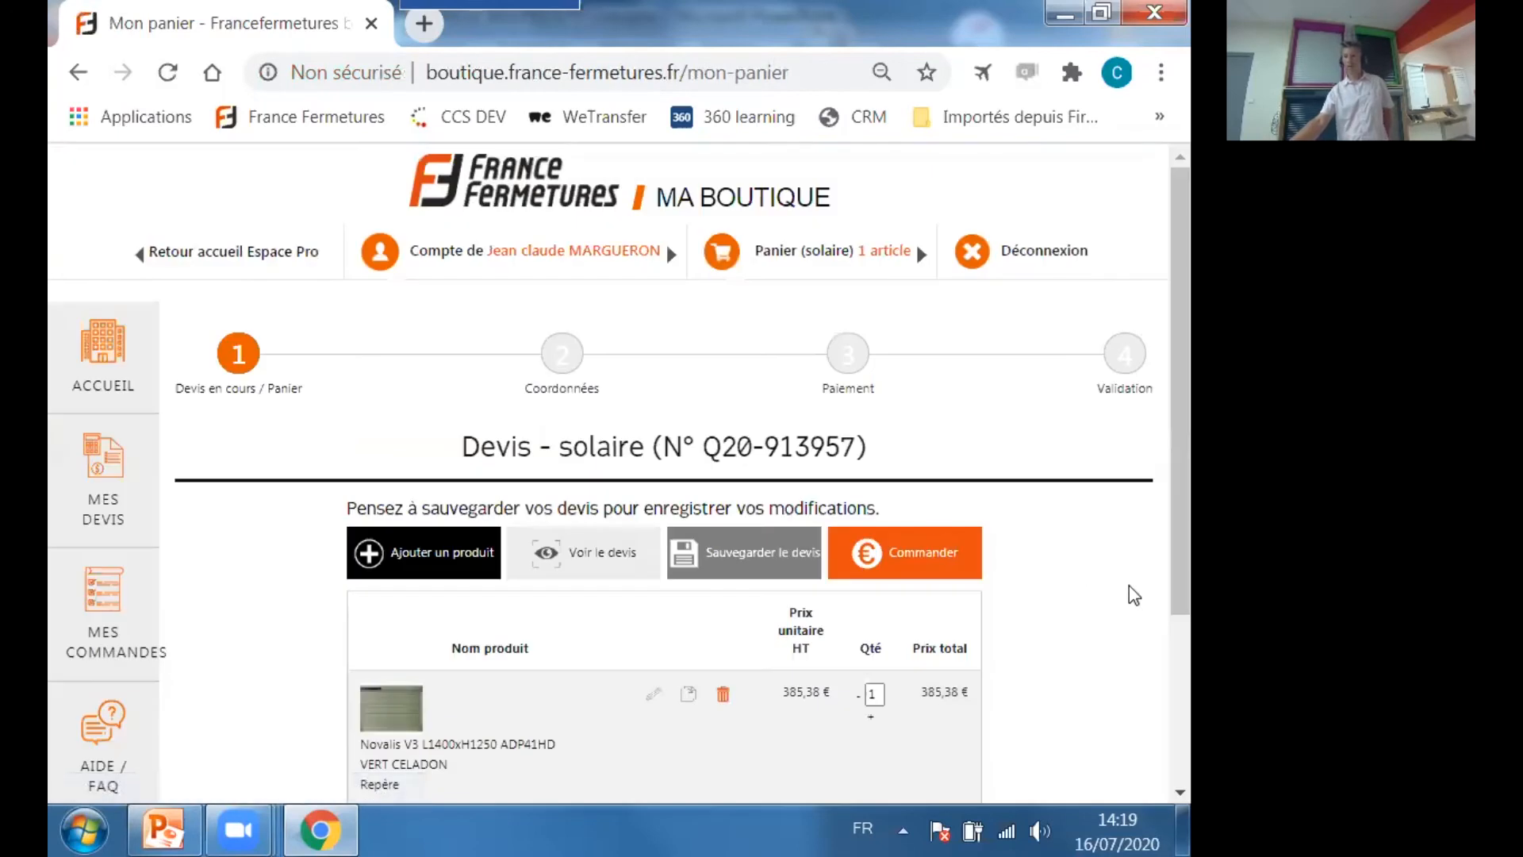
# Review the configuration details of the Novalis V3 line in the saved quote, from Produit through Condamnation, and close them.
pyautogui.scroll(-2, 1134, 594)
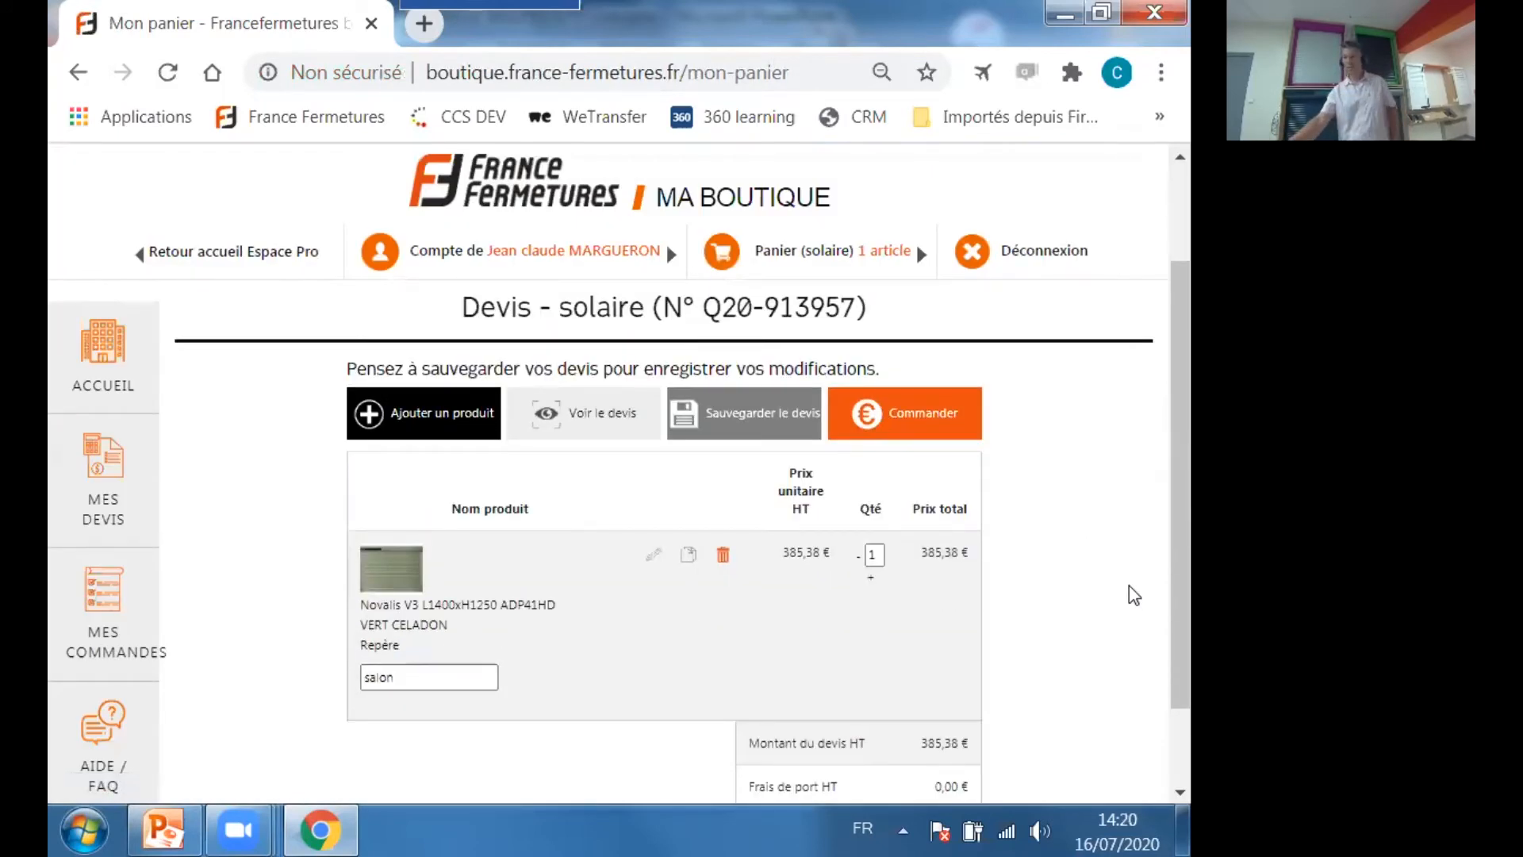
pyautogui.scroll(2, 1134, 595)
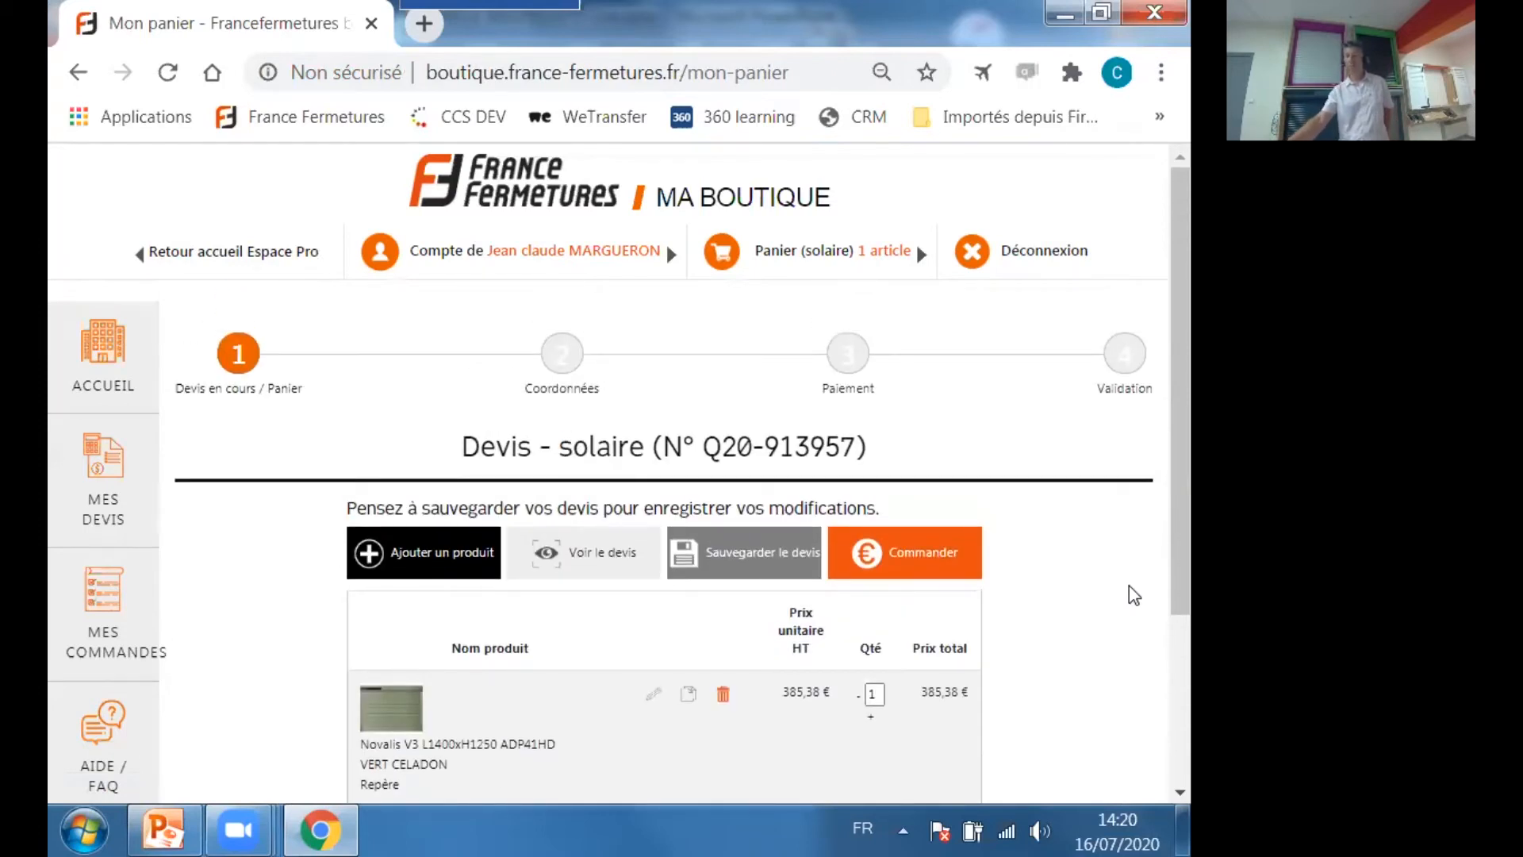
pyautogui.scroll(-2, 1127, 597)
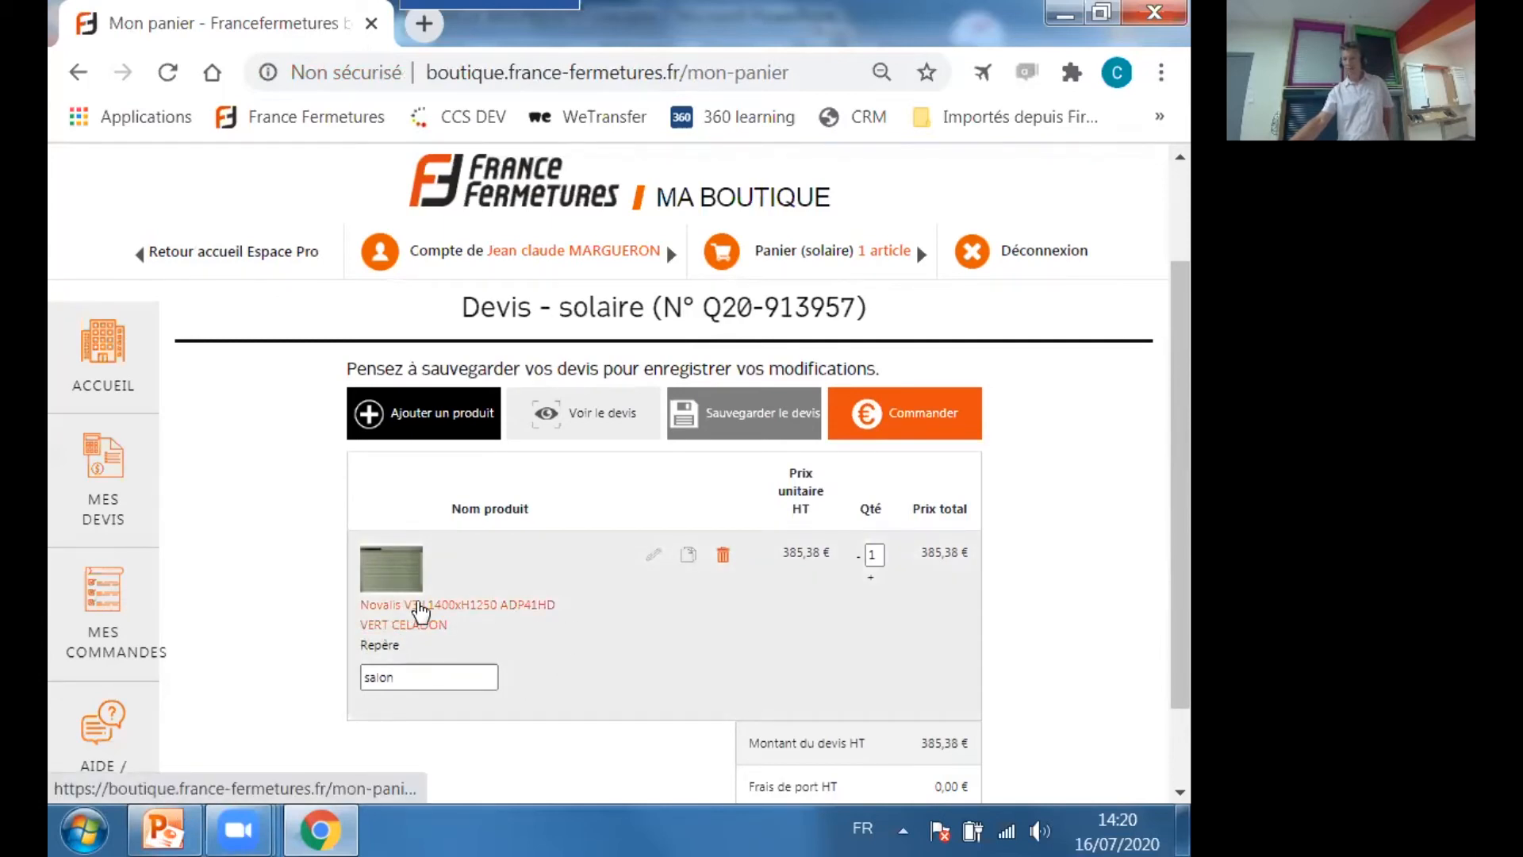
pyautogui.click(420, 611)
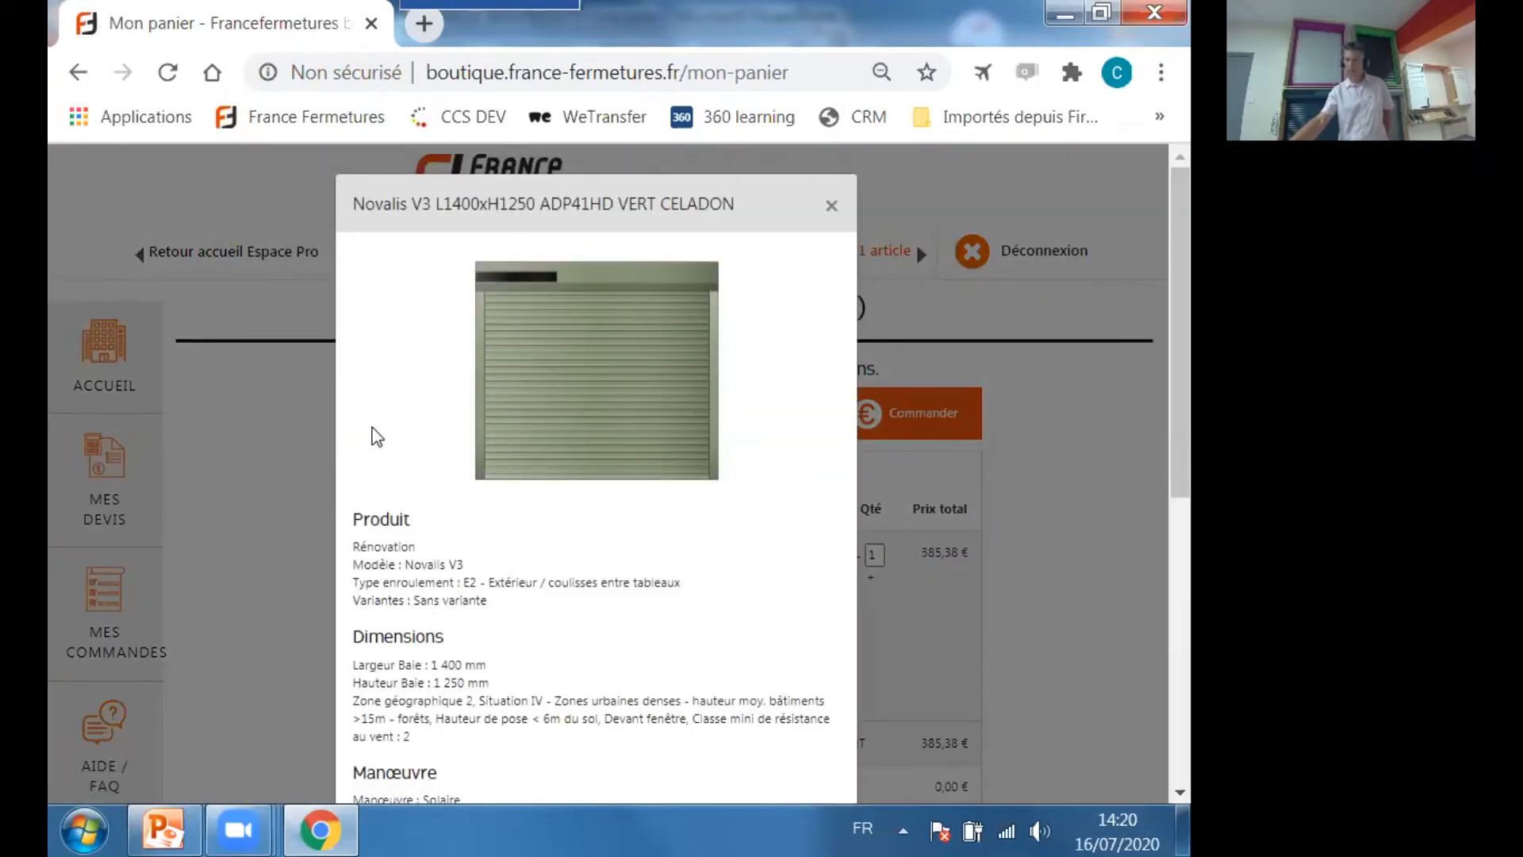
pyautogui.scroll(-3, 388, 405)
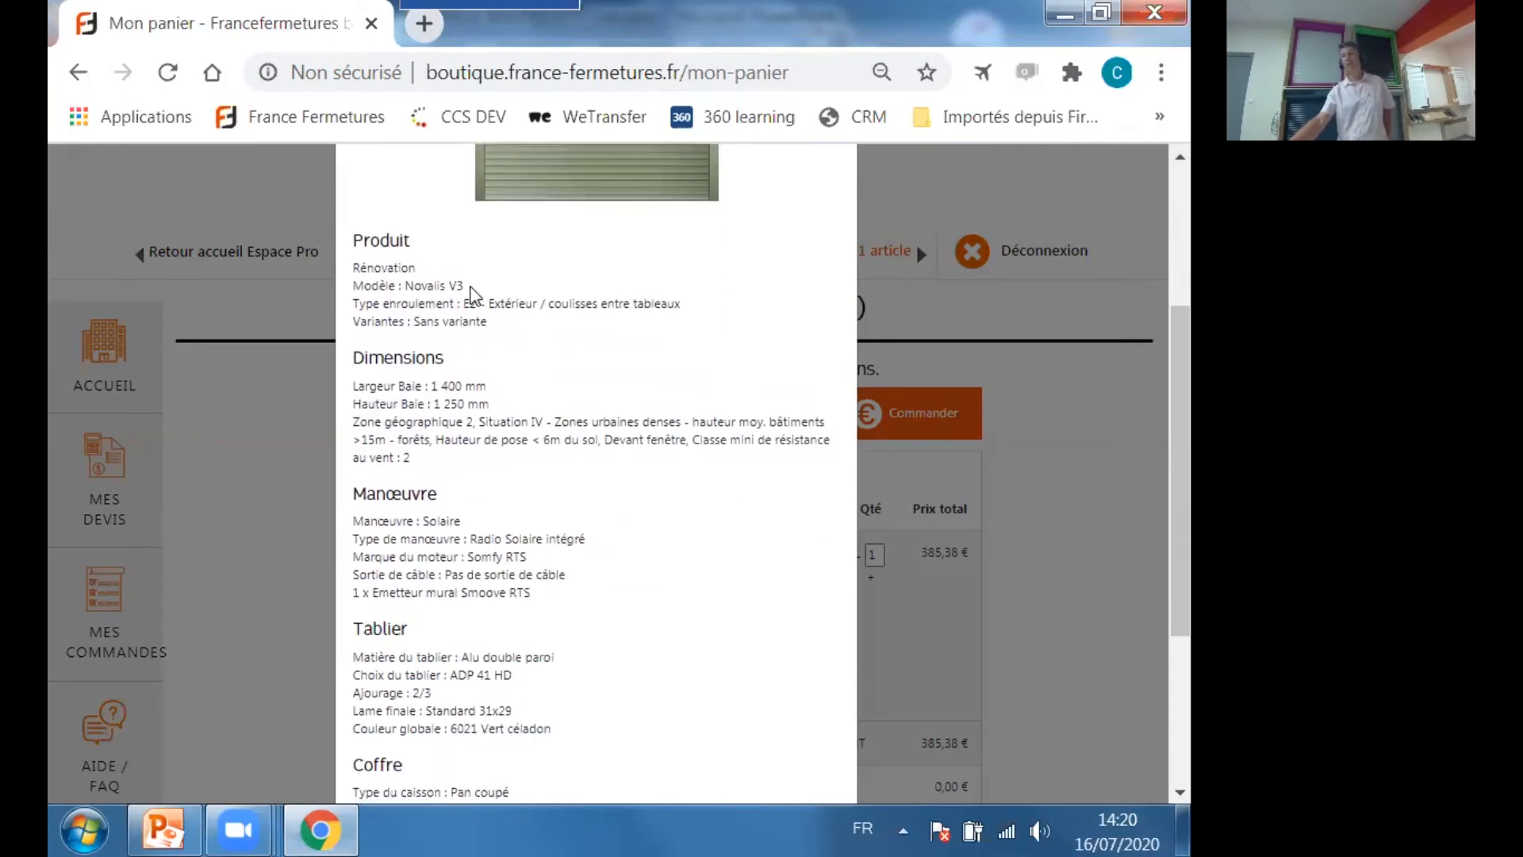
pyautogui.scroll(-3, 533, 407)
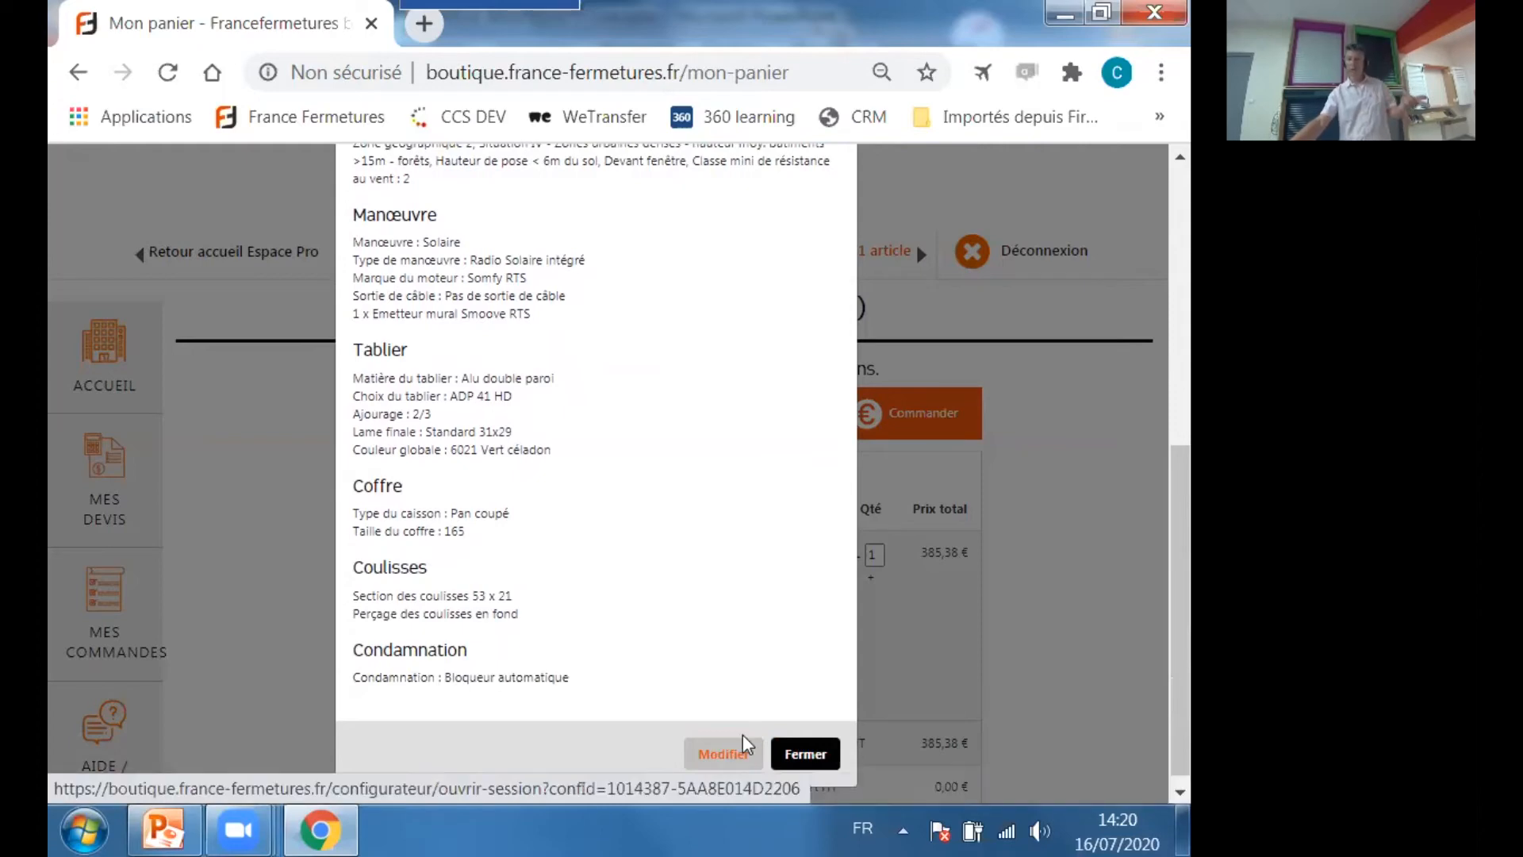
pyautogui.click(803, 758)
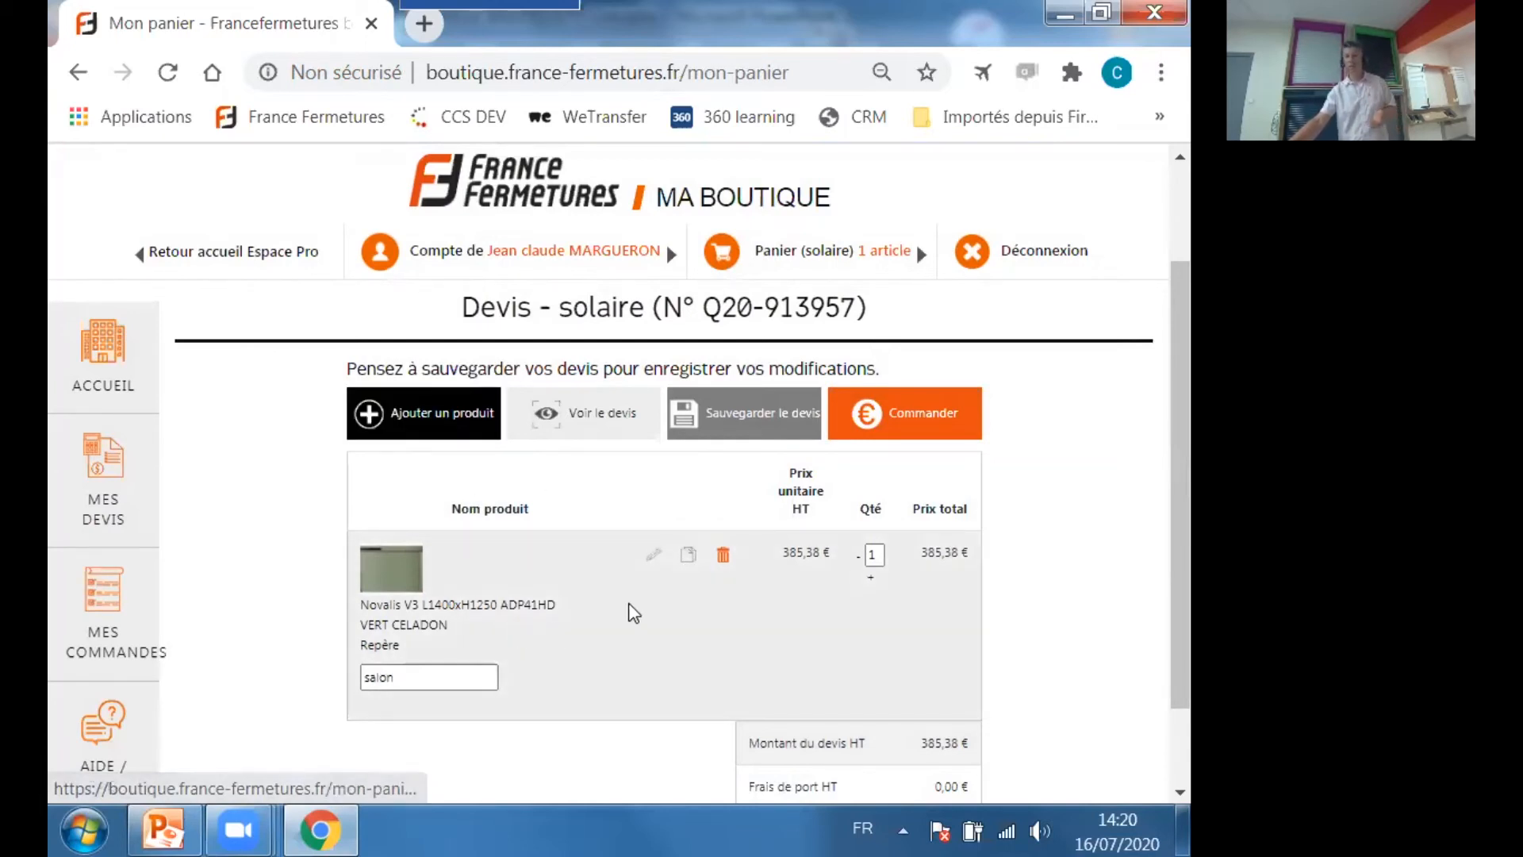
# Duplicate the Novalis V3 "salon" line in the quote and set the copy's Repère to "sam".
pyautogui.click(687, 555)
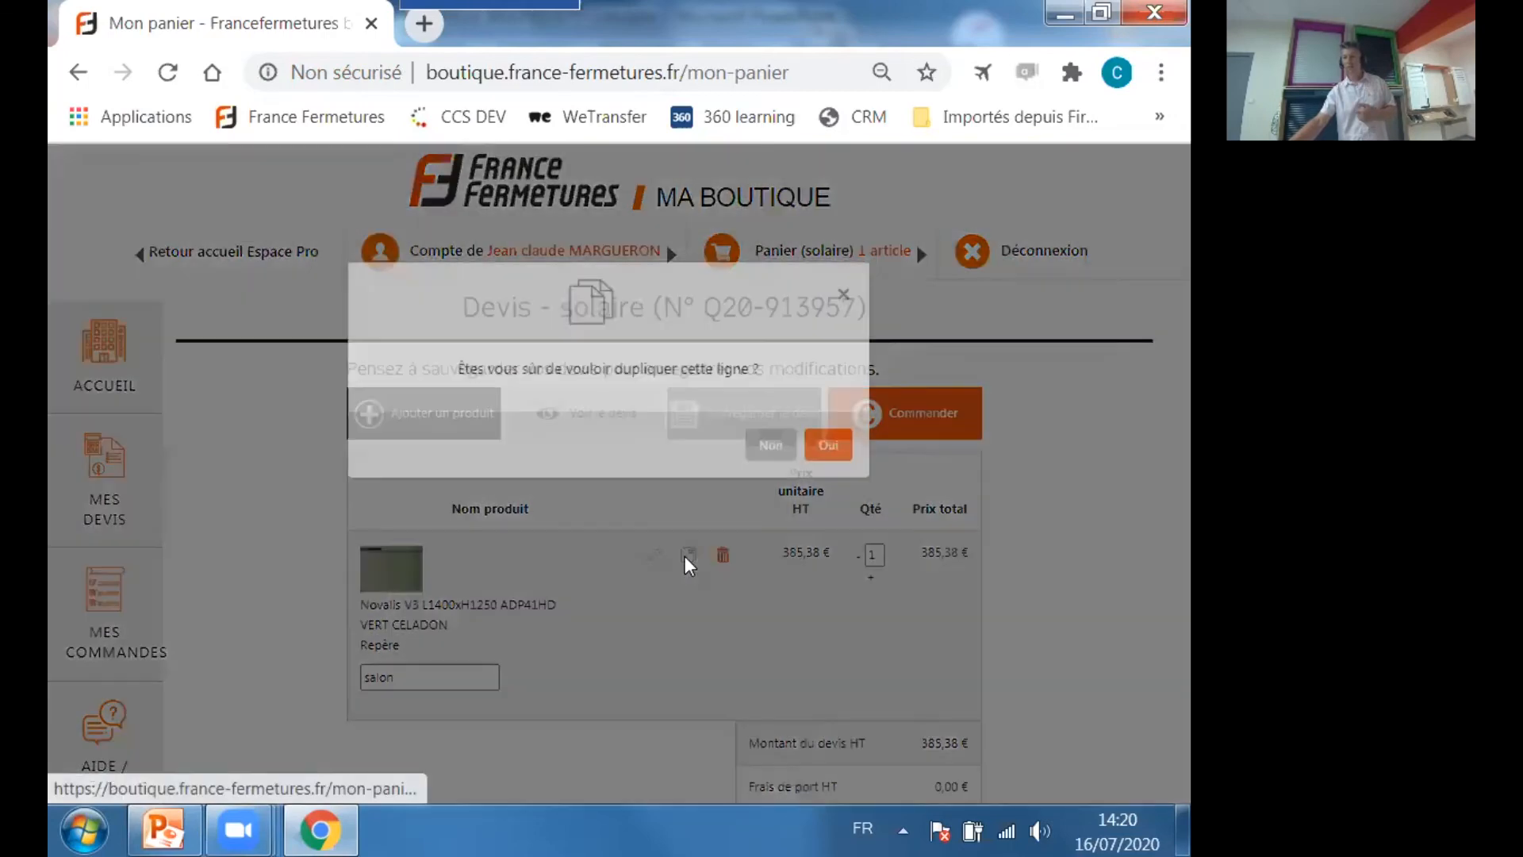
pyautogui.click(839, 468)
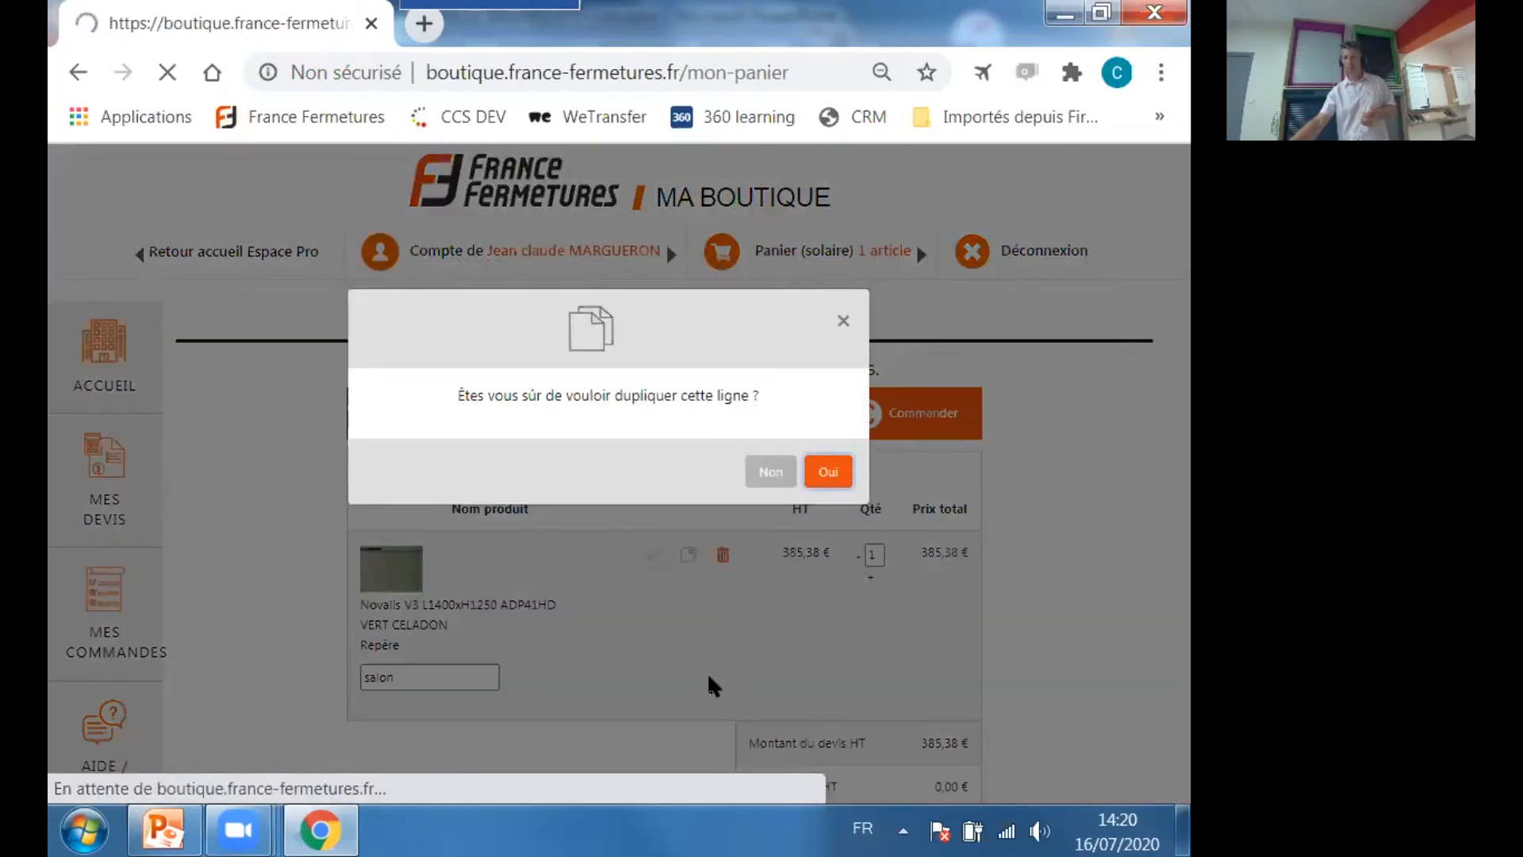
pyautogui.scroll(-4, 619, 642)
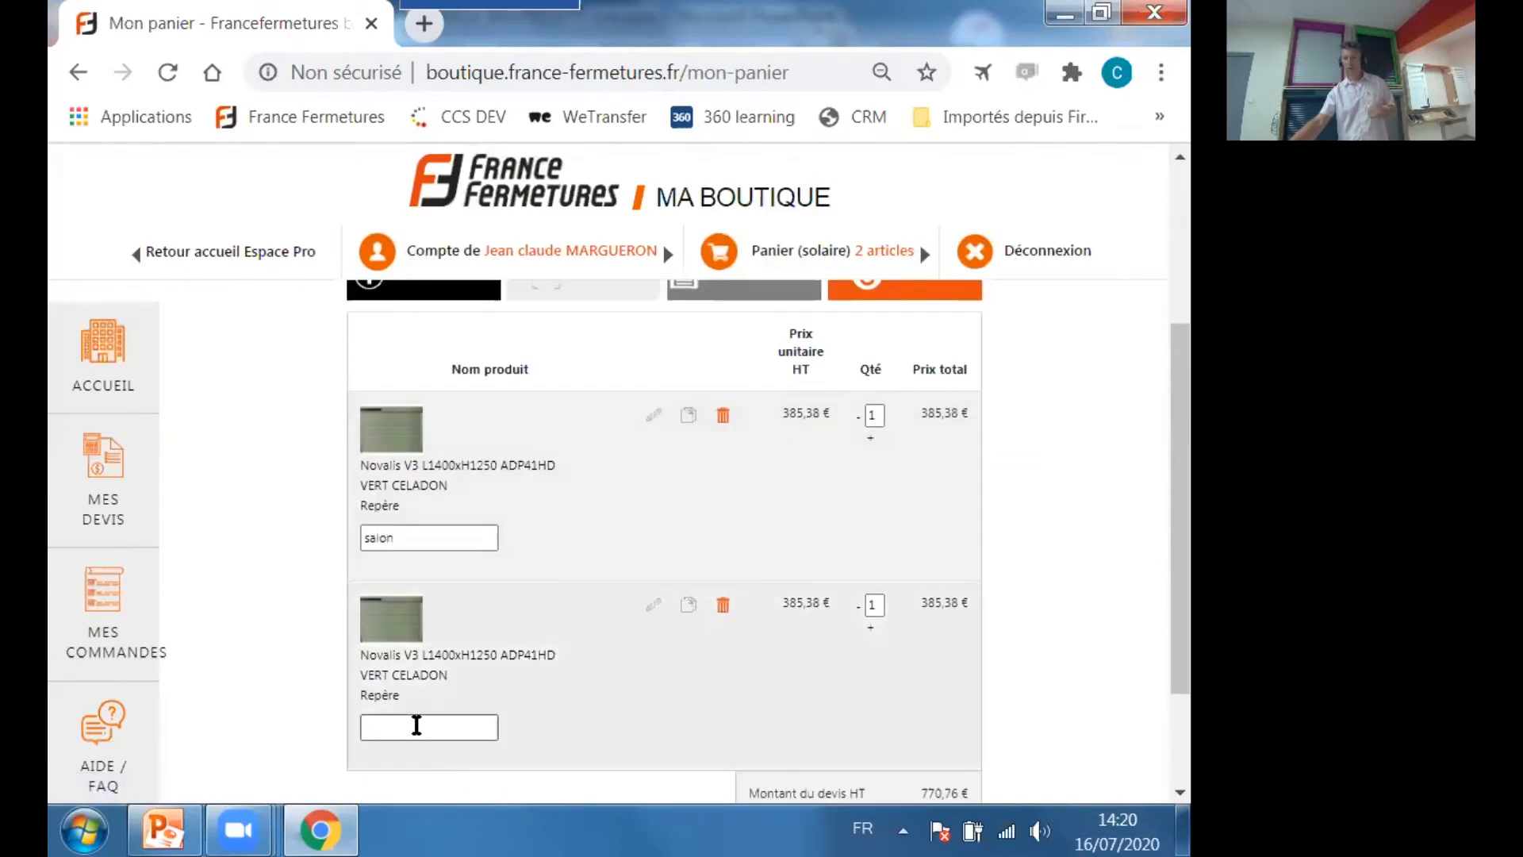
pyautogui.click(414, 724)
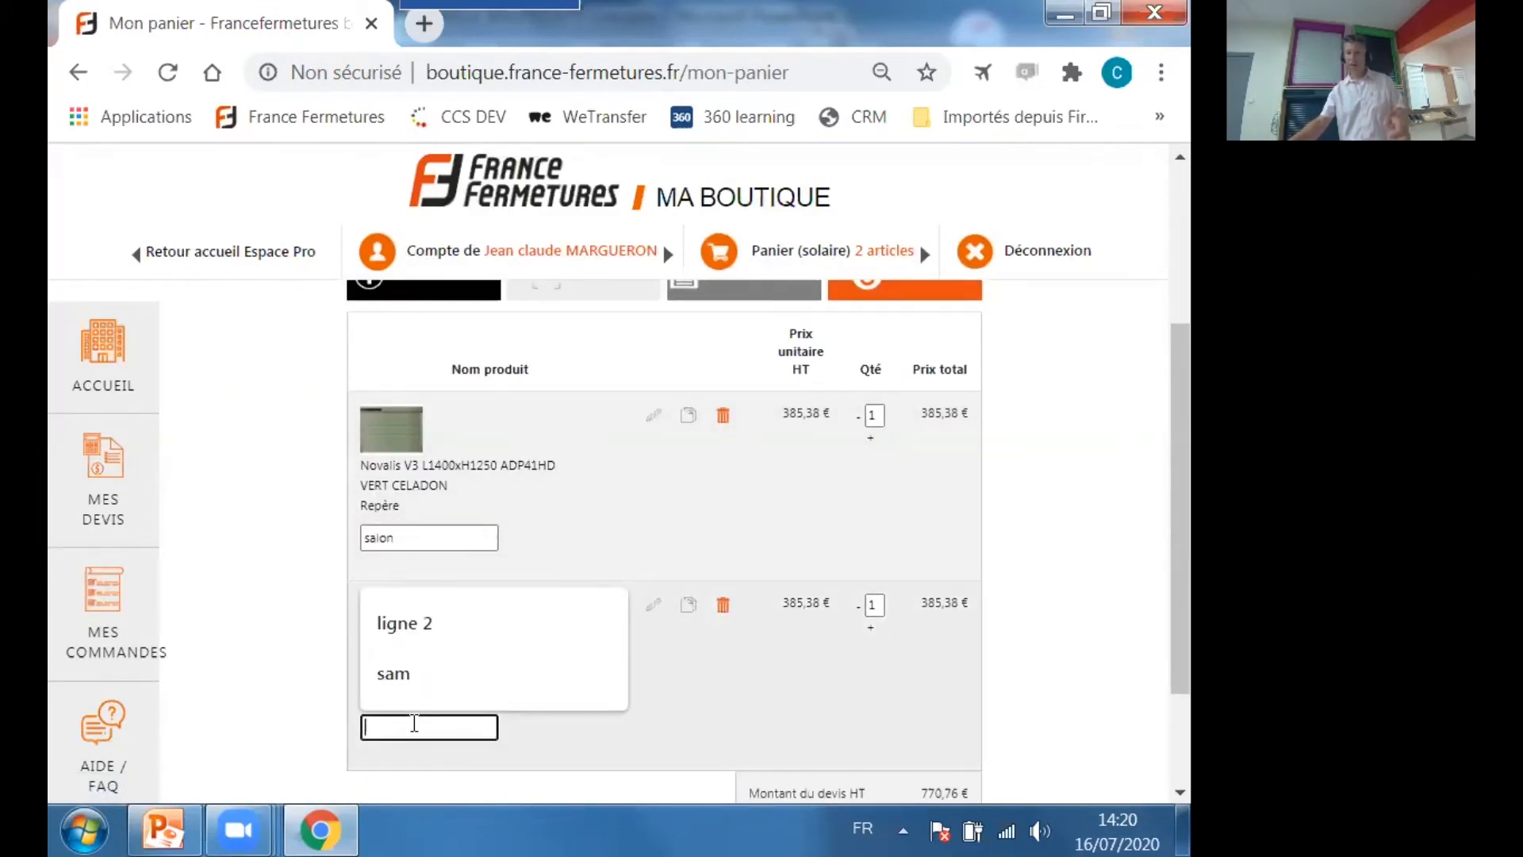
pyautogui.write('sam')
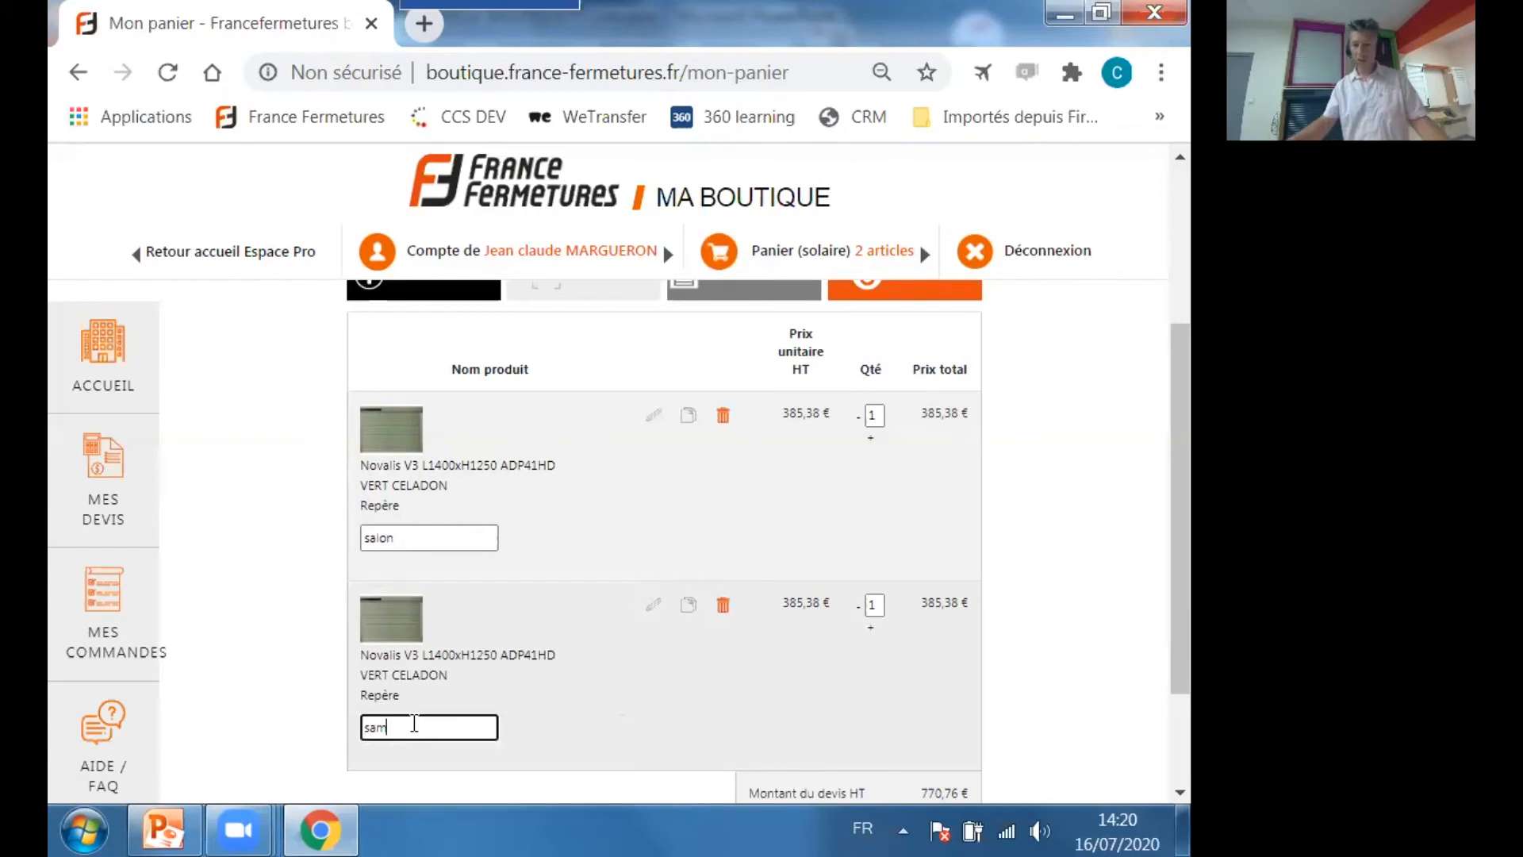
pyautogui.click(673, 696)
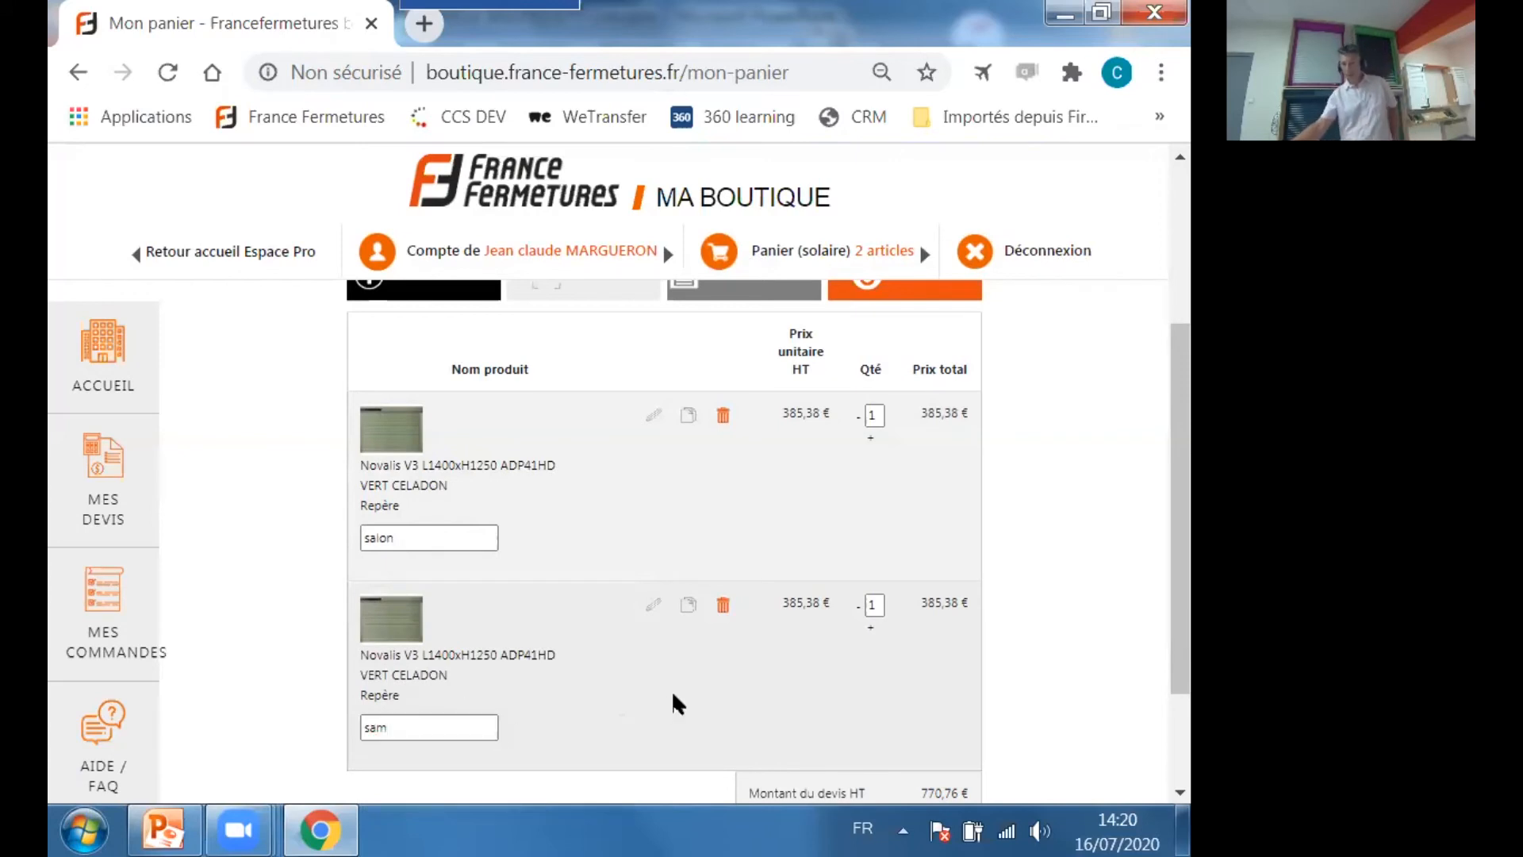
# Reopen the configuration of the "sam" line and set its Largeur baie to 1600 mm.
pyautogui.click(655, 607)
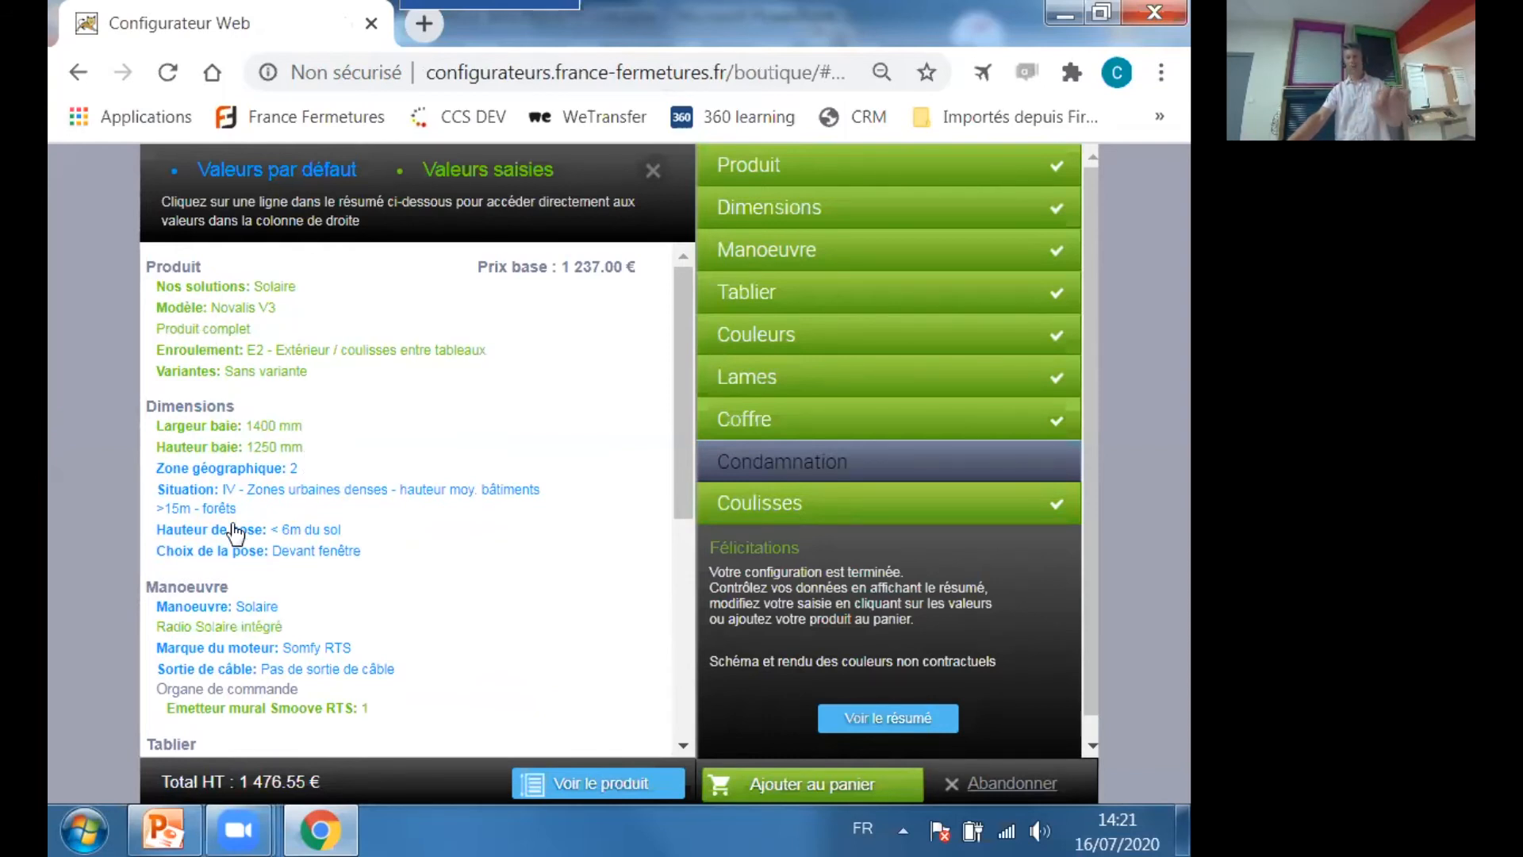
pyautogui.scroll(-3, 232, 527)
pyautogui.scroll(3, 235, 527)
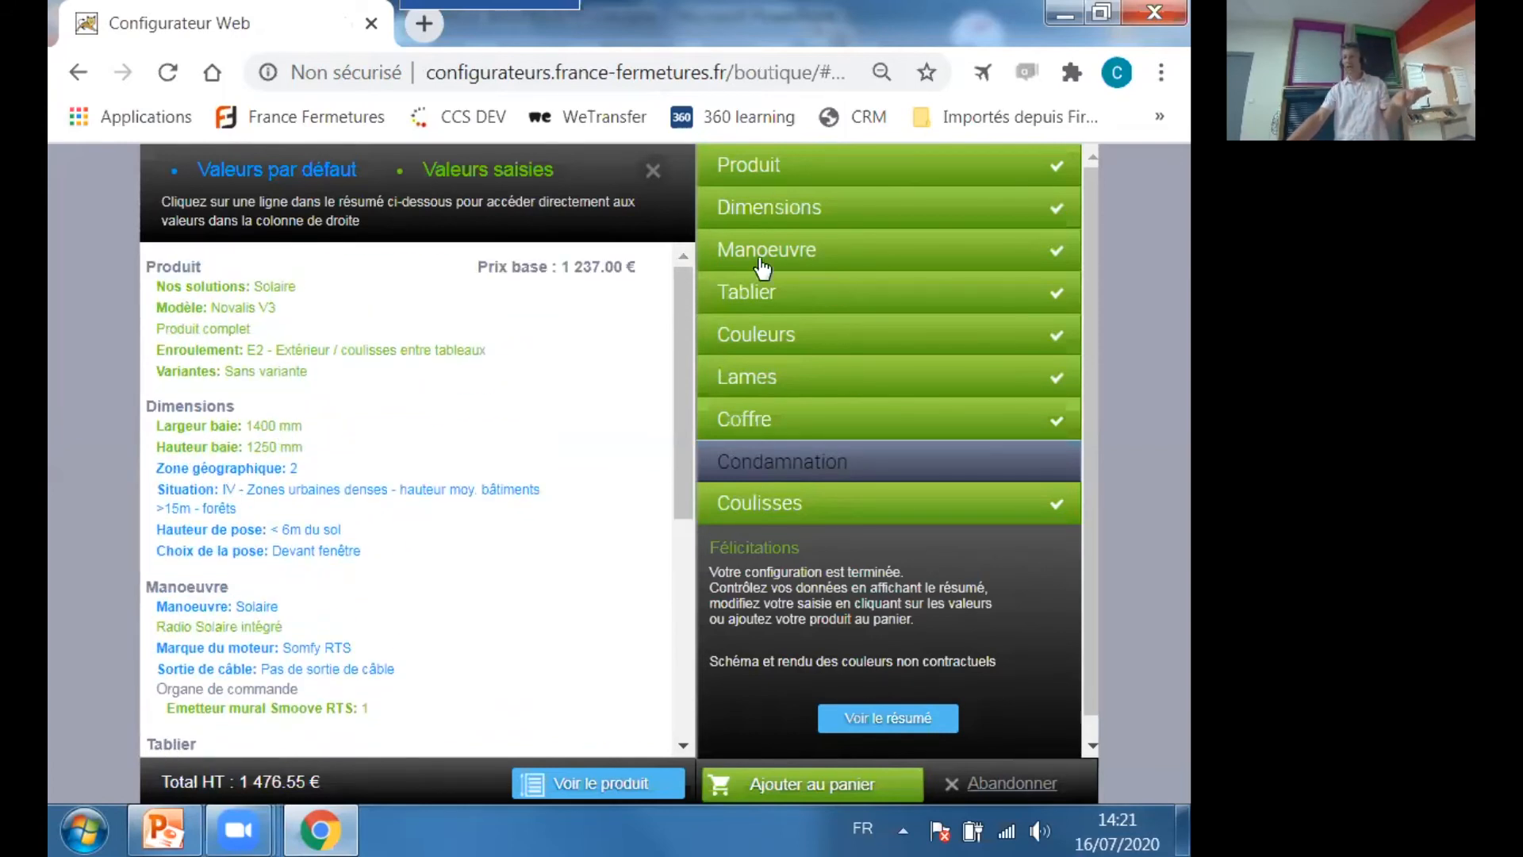
pyautogui.click(804, 252)
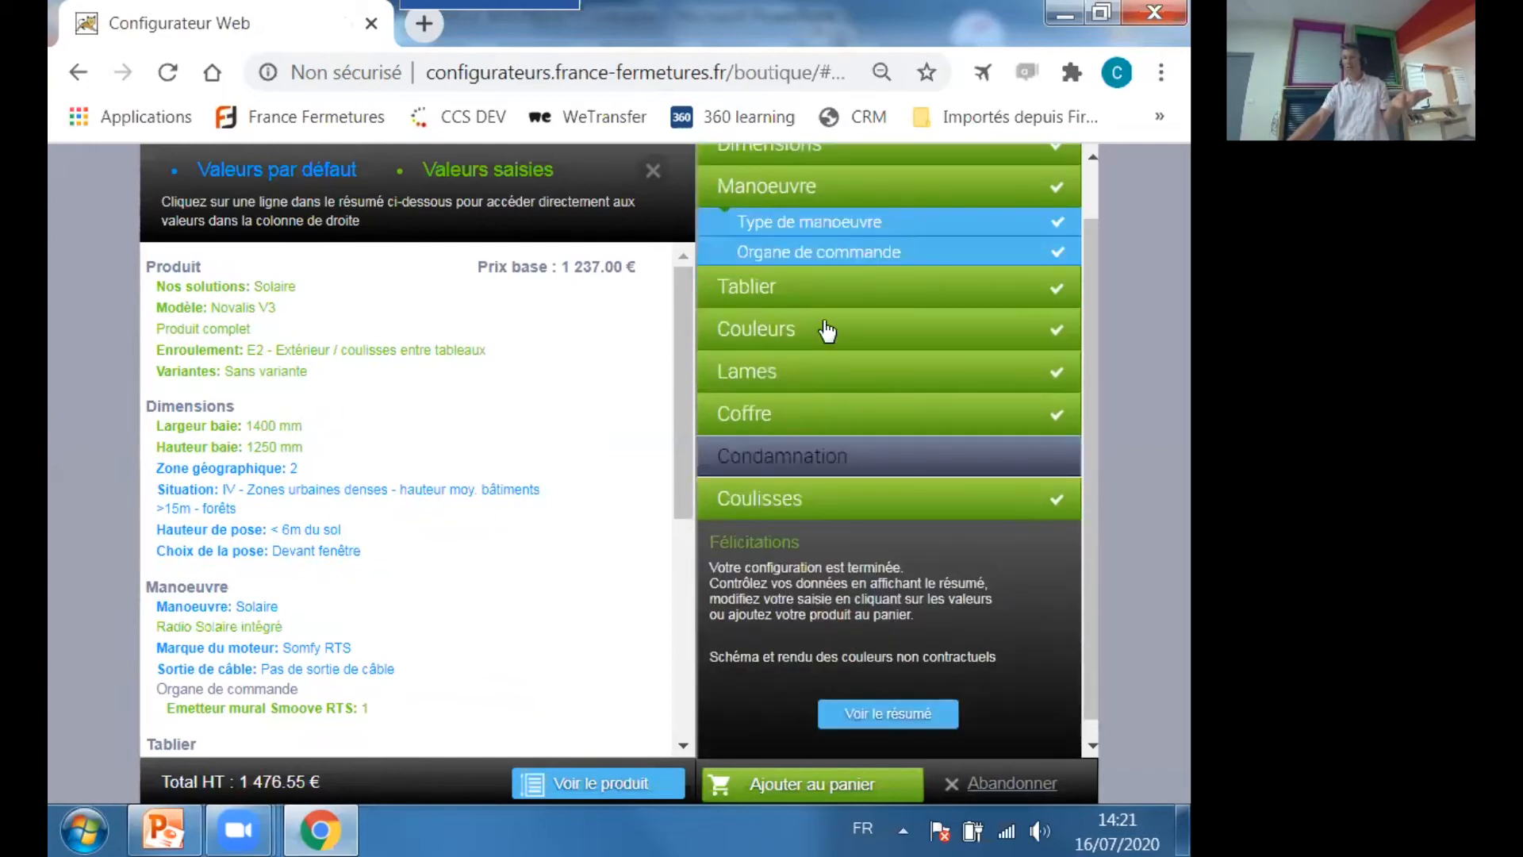
pyautogui.click(279, 432)
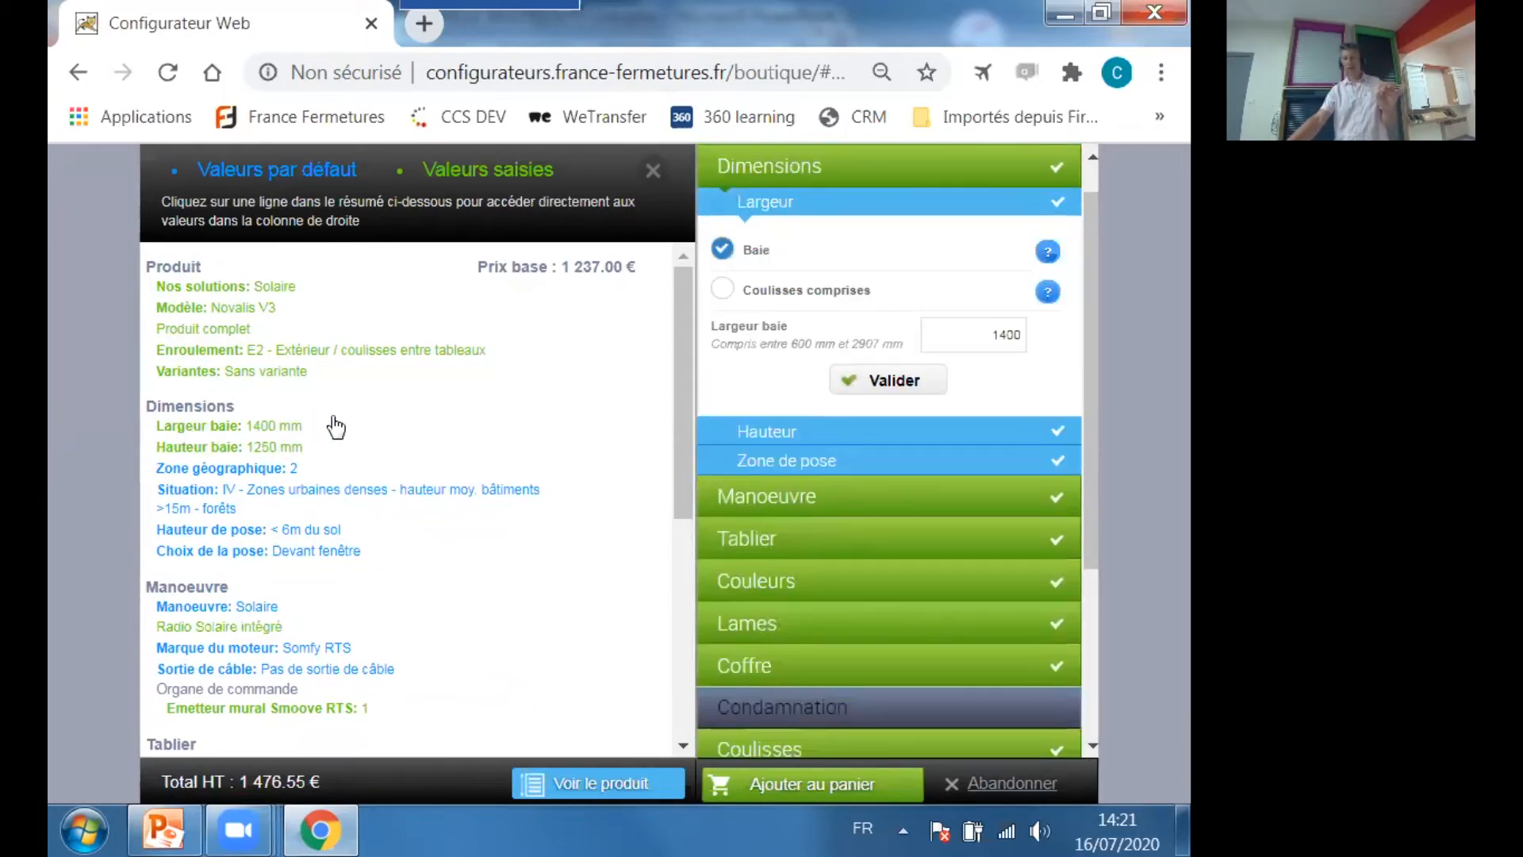
pyautogui.doubleClick(990, 336)
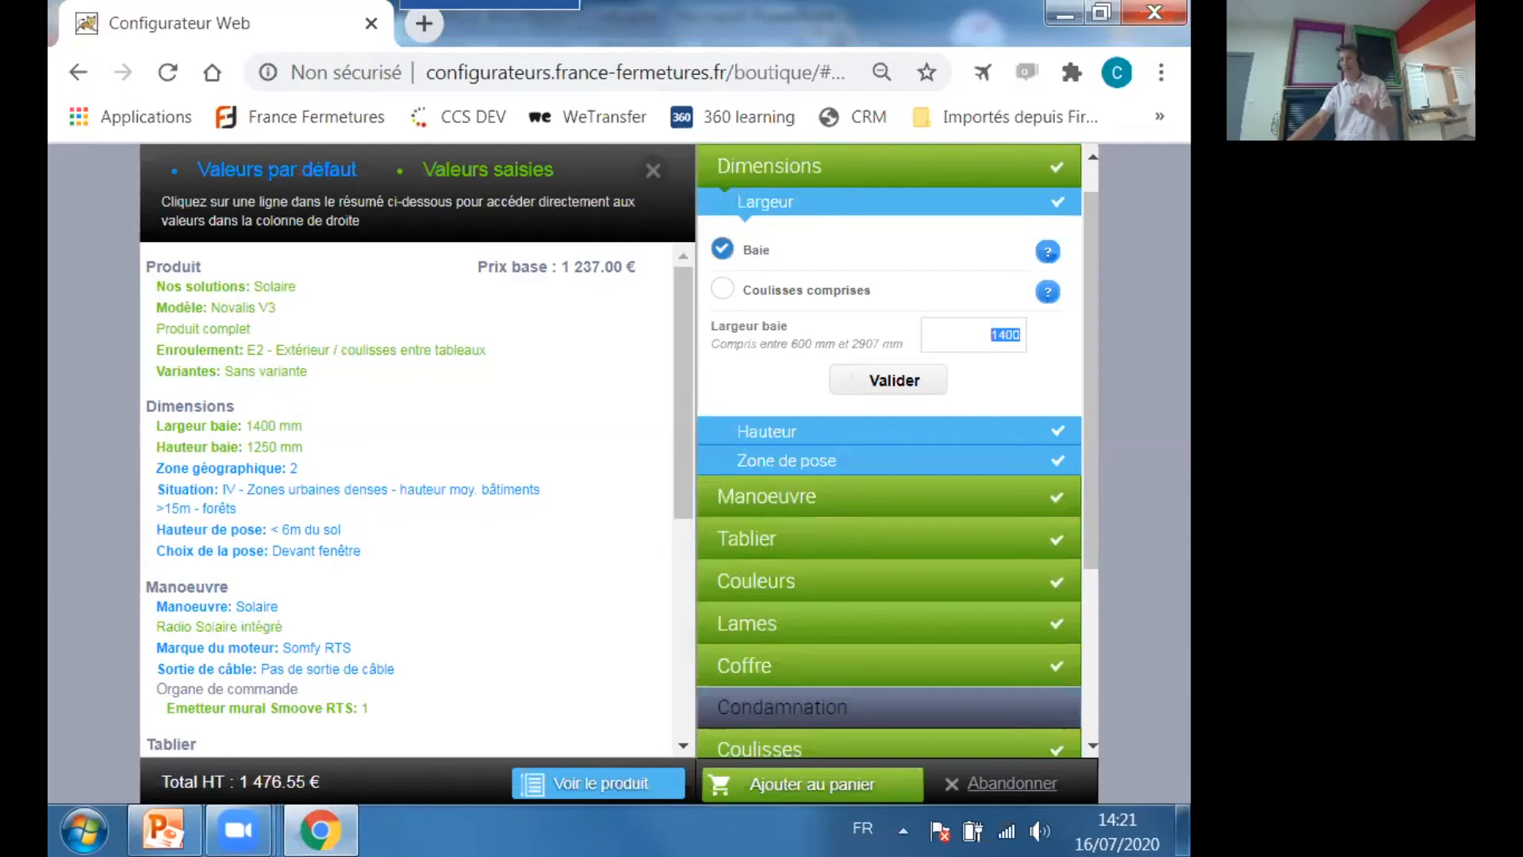
pyautogui.write('1')
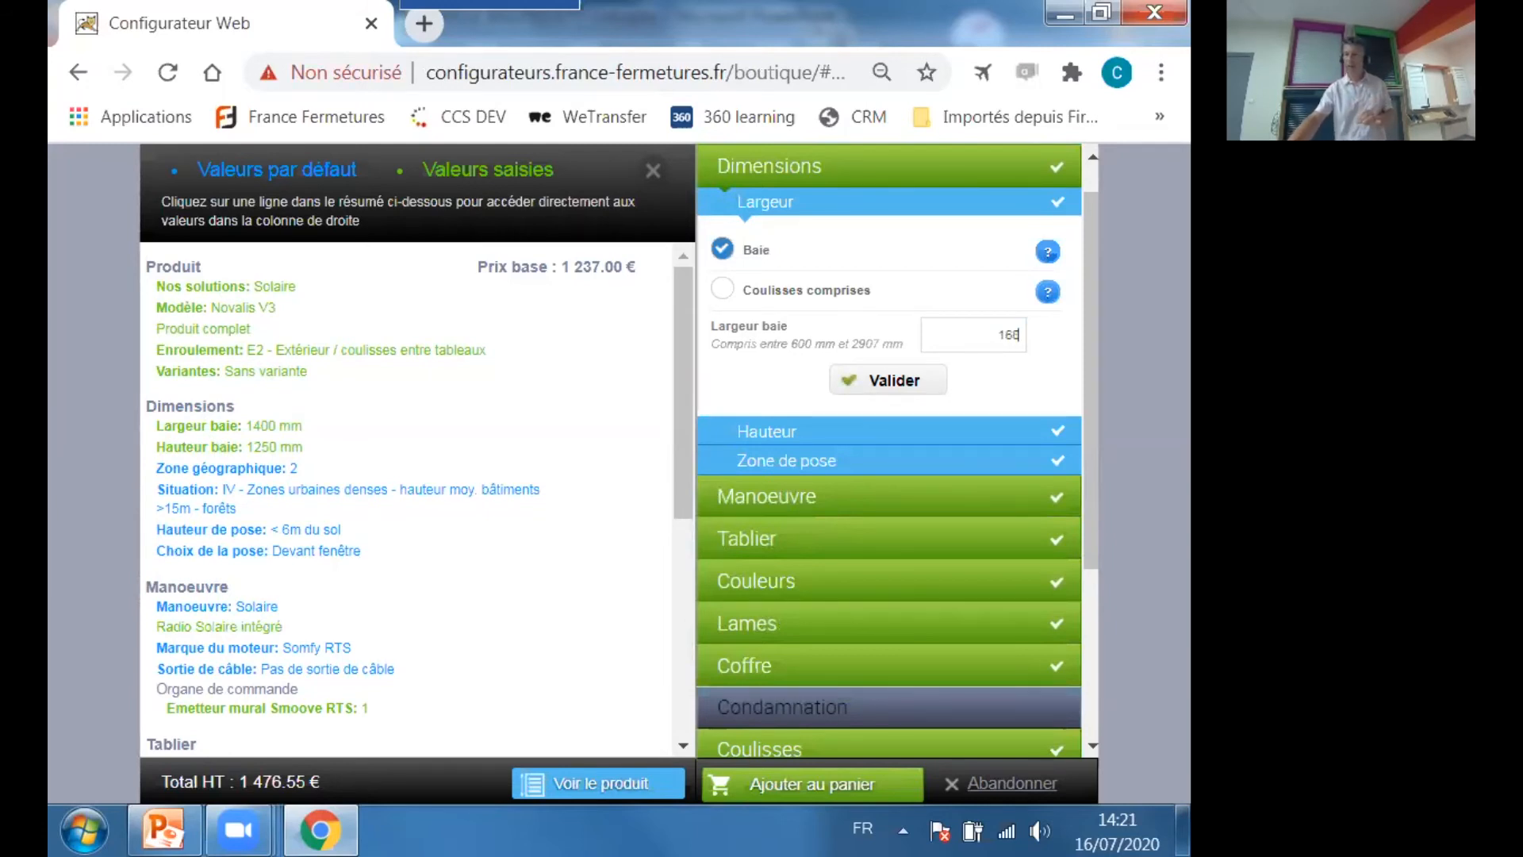
pyautogui.click(889, 380)
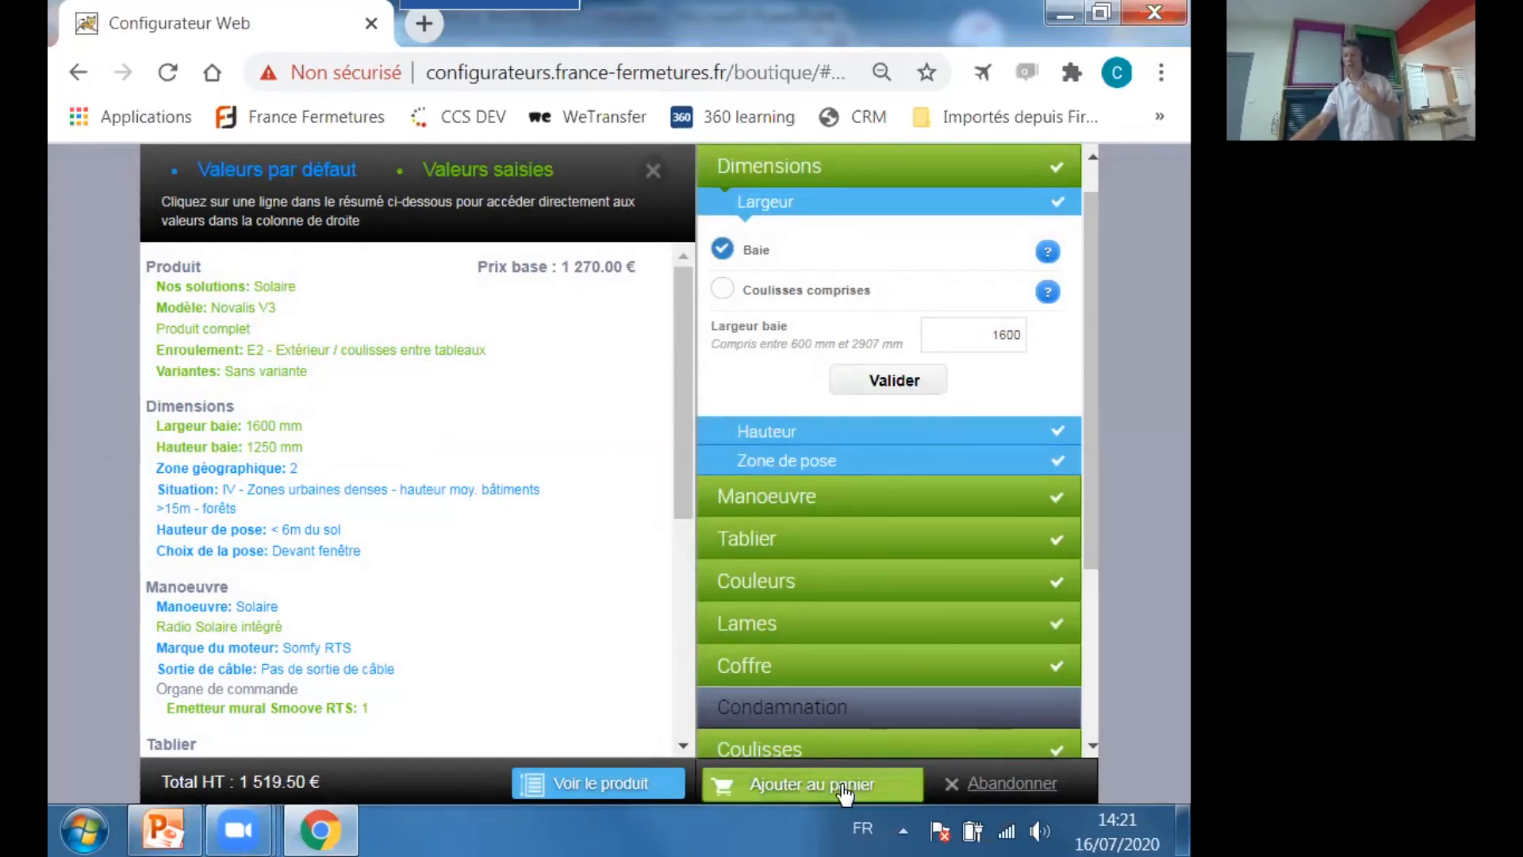
# Set the Hauteur baie to 1850 mm and validate a box height of 180.
pyautogui.click(274, 448)
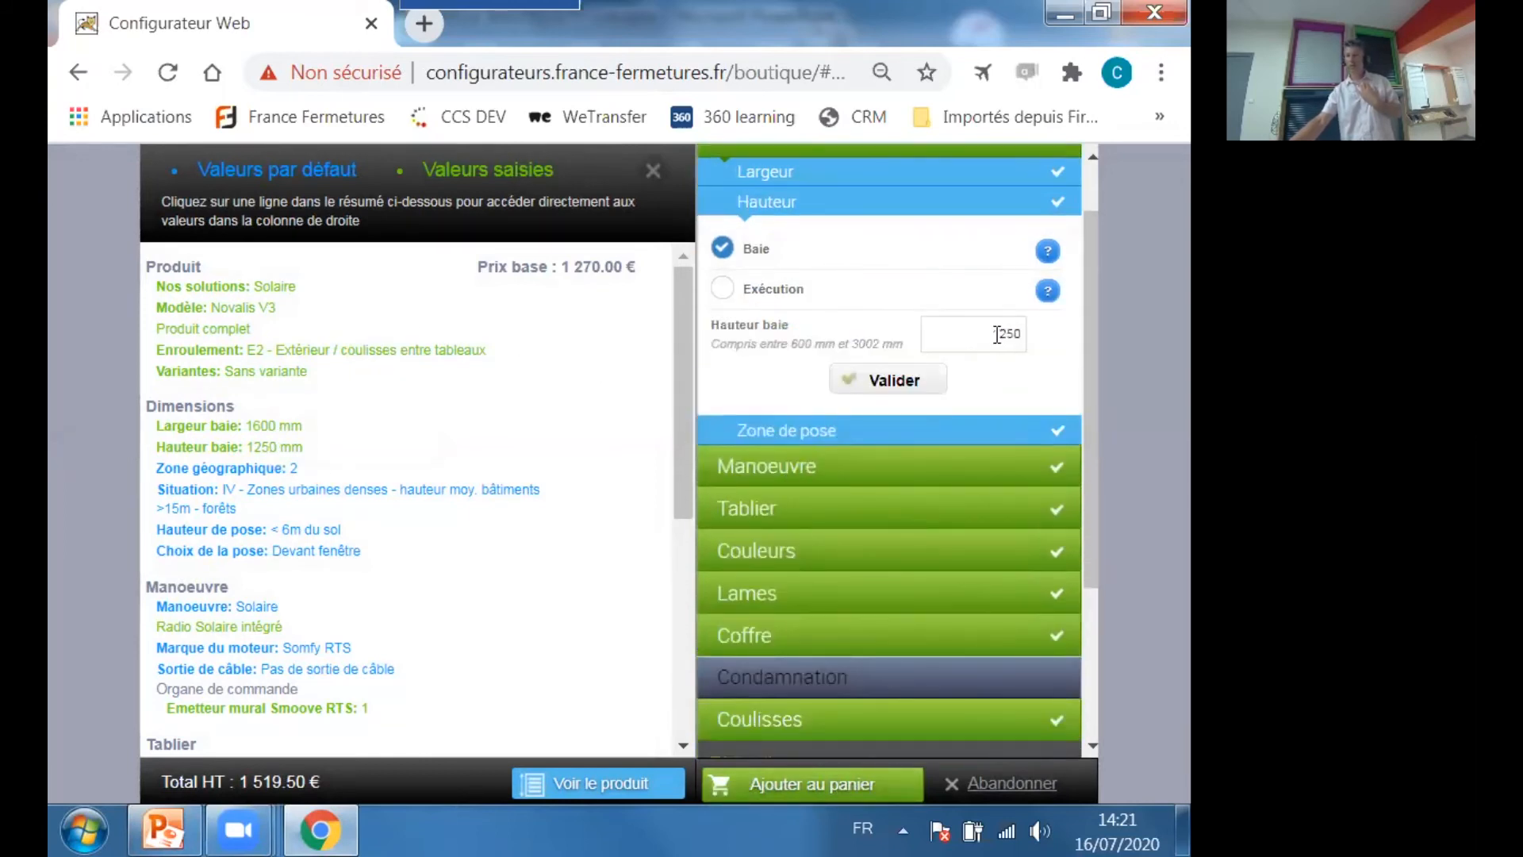
pyautogui.write('1850')
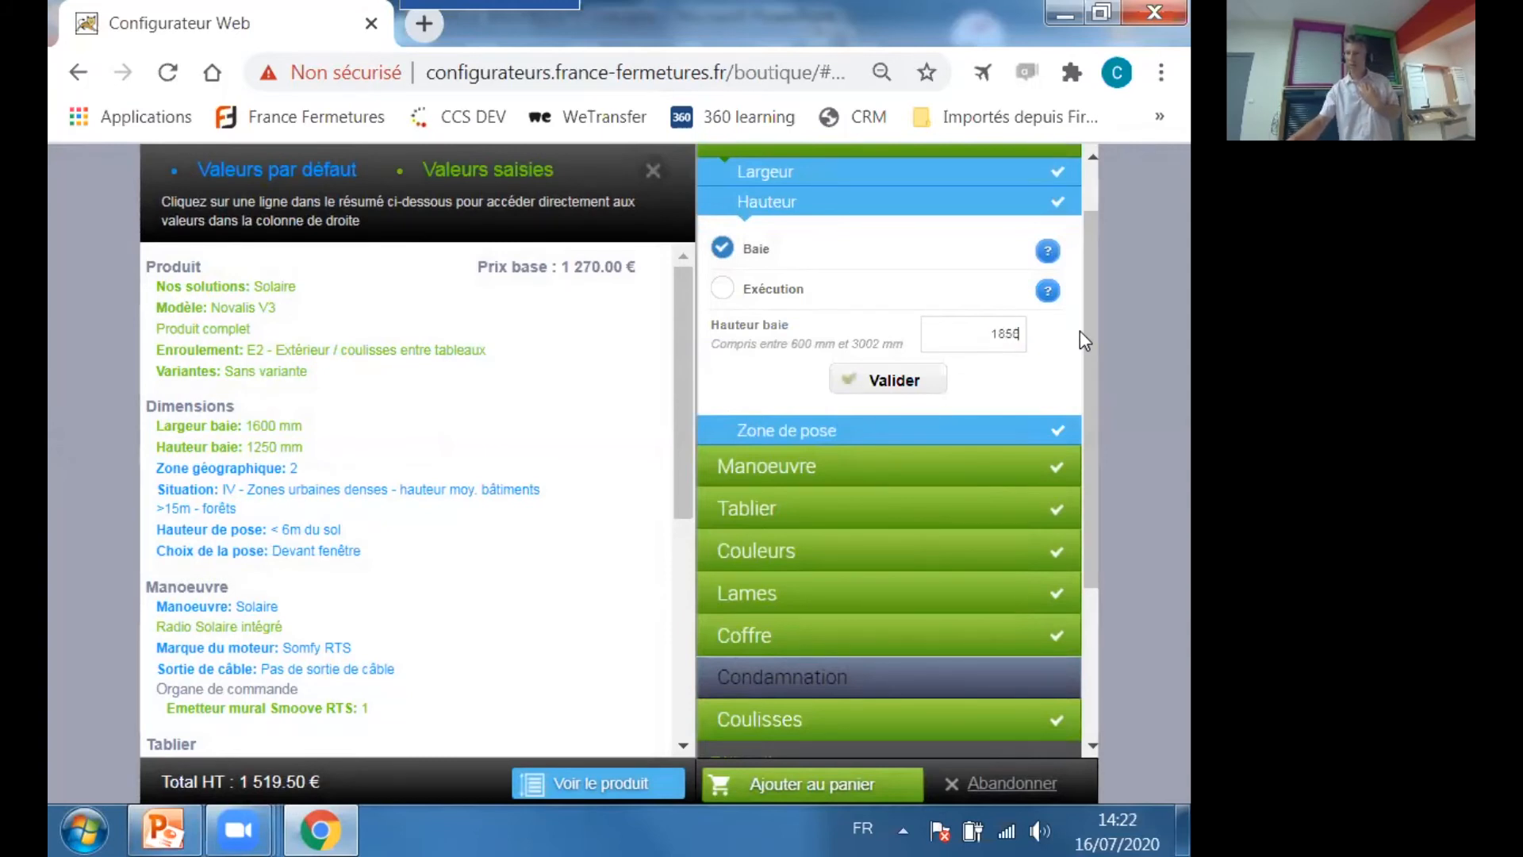
pyautogui.click(887, 384)
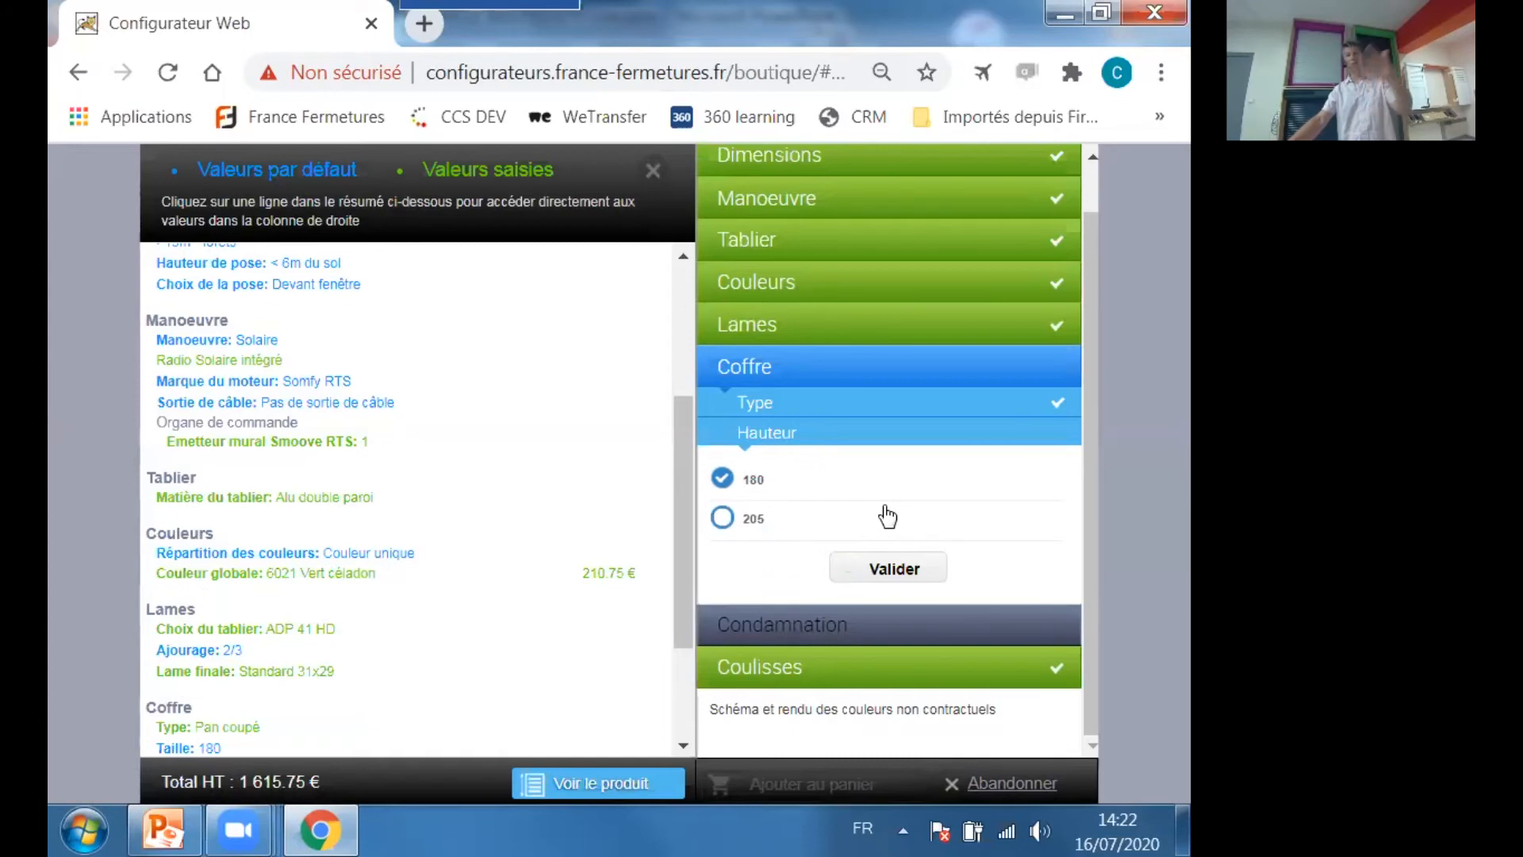
pyautogui.click(888, 564)
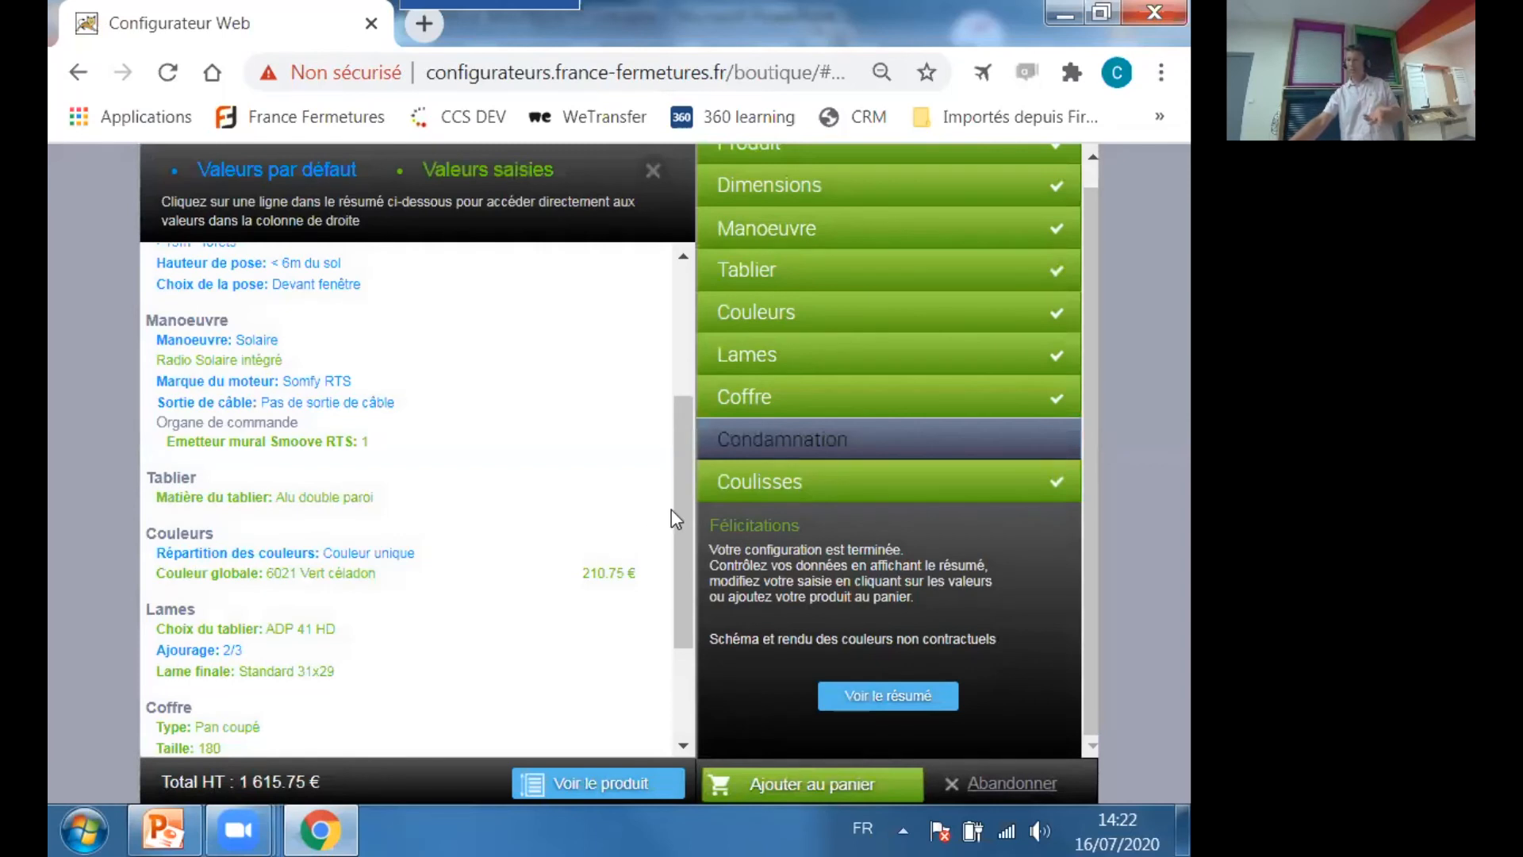
# Check the rest of the configuration summary and the available box heights, and add the modified shutter to the basket.
pyautogui.scroll(-1, 678, 502)
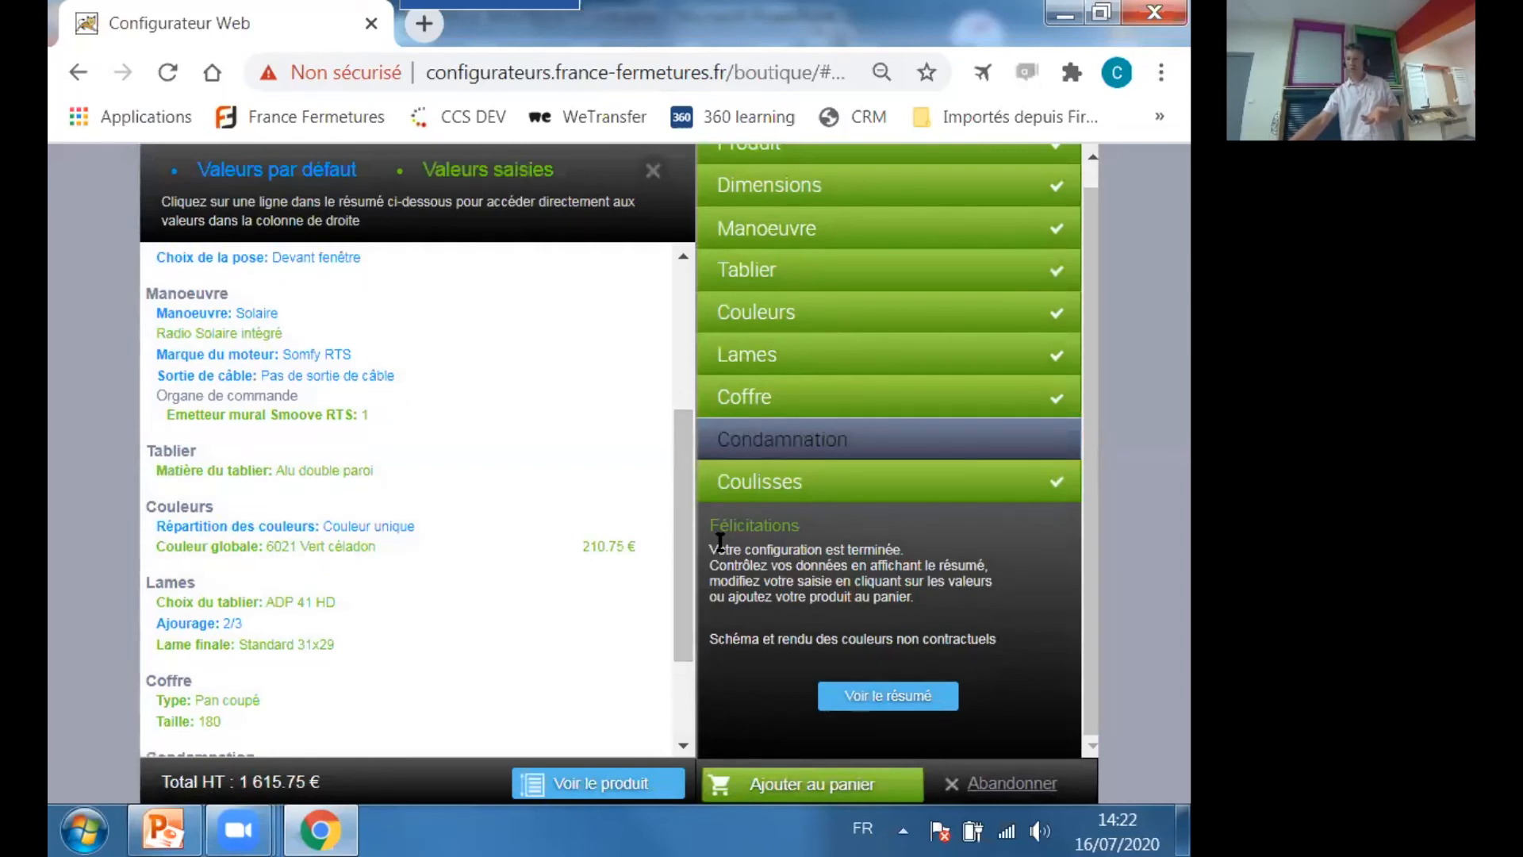
pyautogui.moveTo(679, 511); pyautogui.dragTo(671, 605)
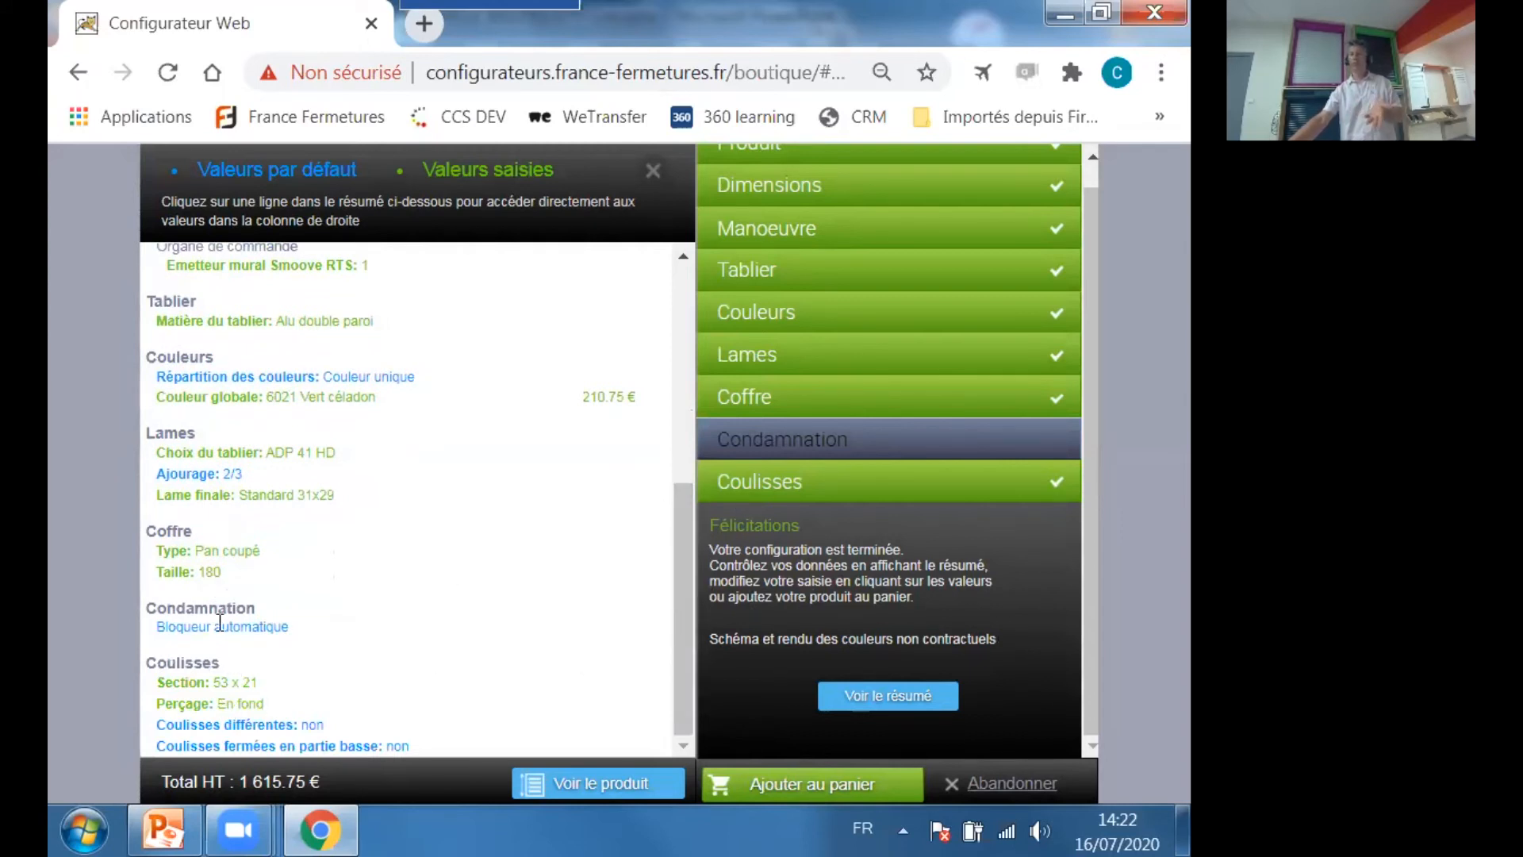
pyautogui.click(198, 573)
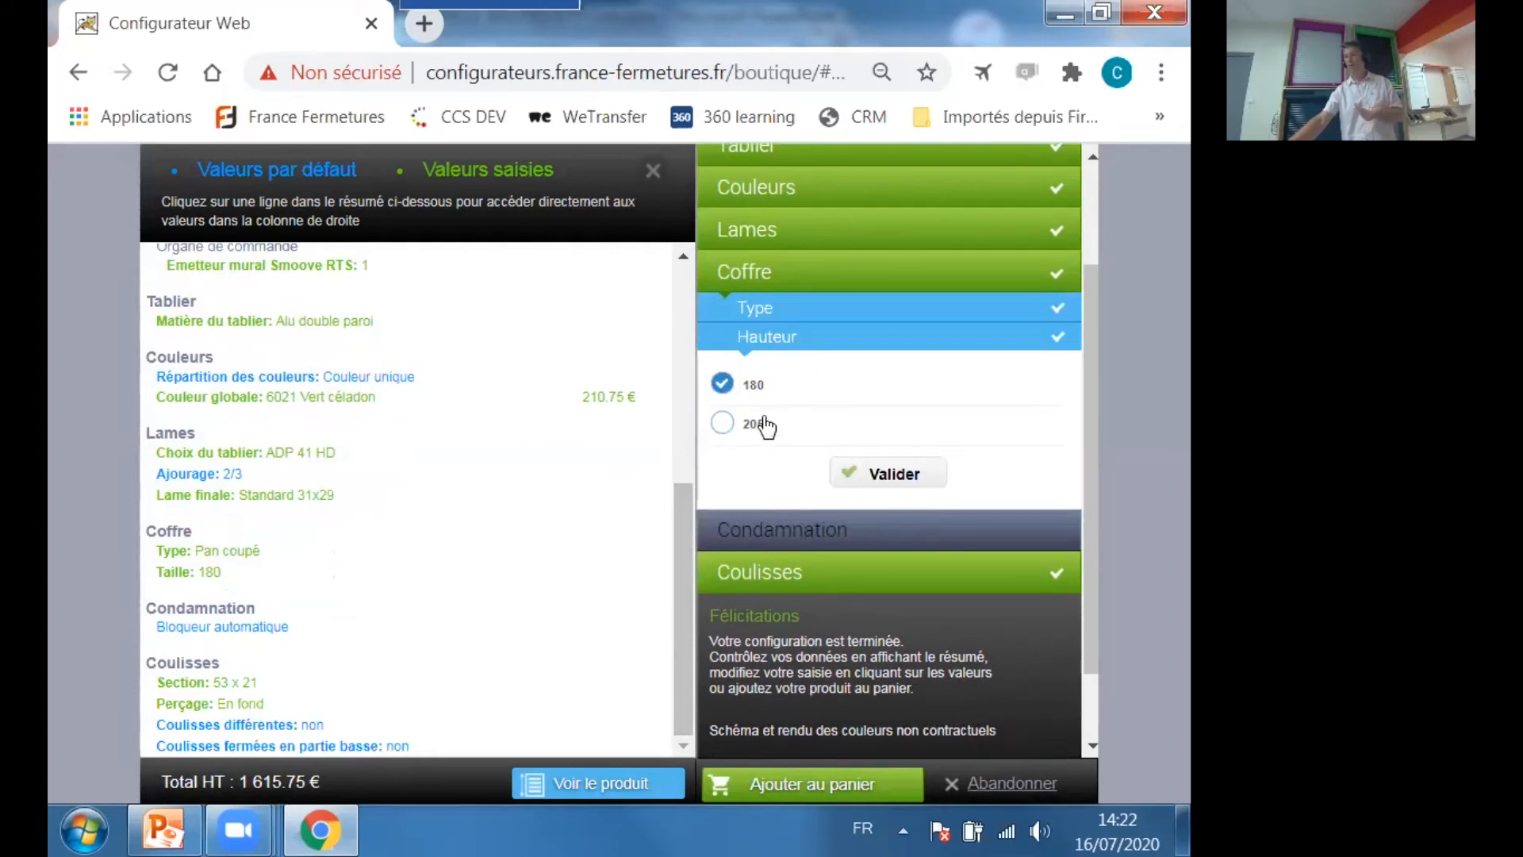
pyautogui.click(822, 793)
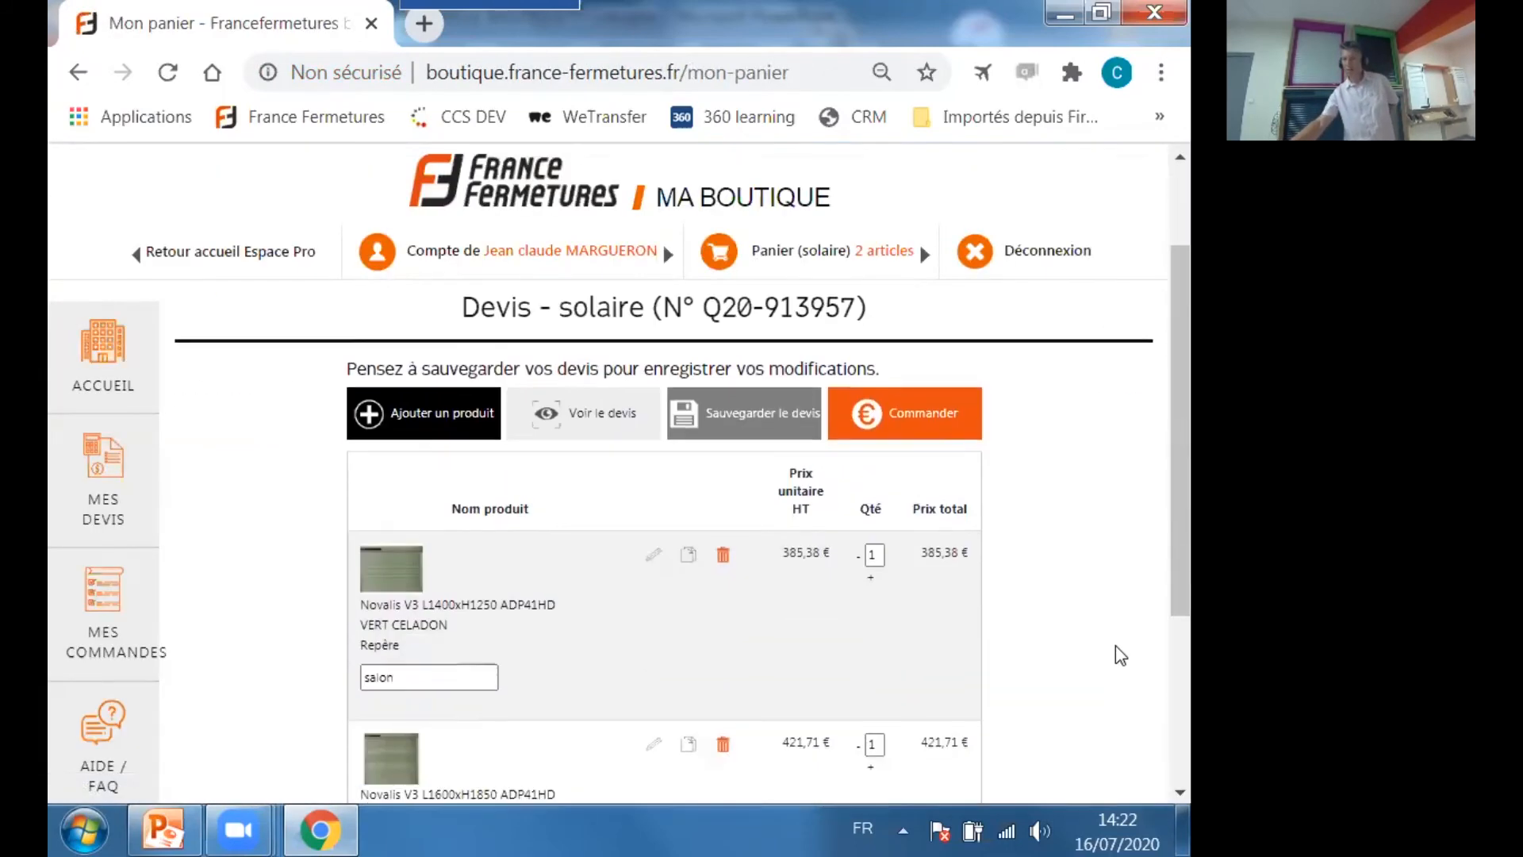
# Set the quantity of the "sam" shutter line to 2 and save the quote under the site reference "solaire".
pyautogui.scroll(-3, 1115, 645)
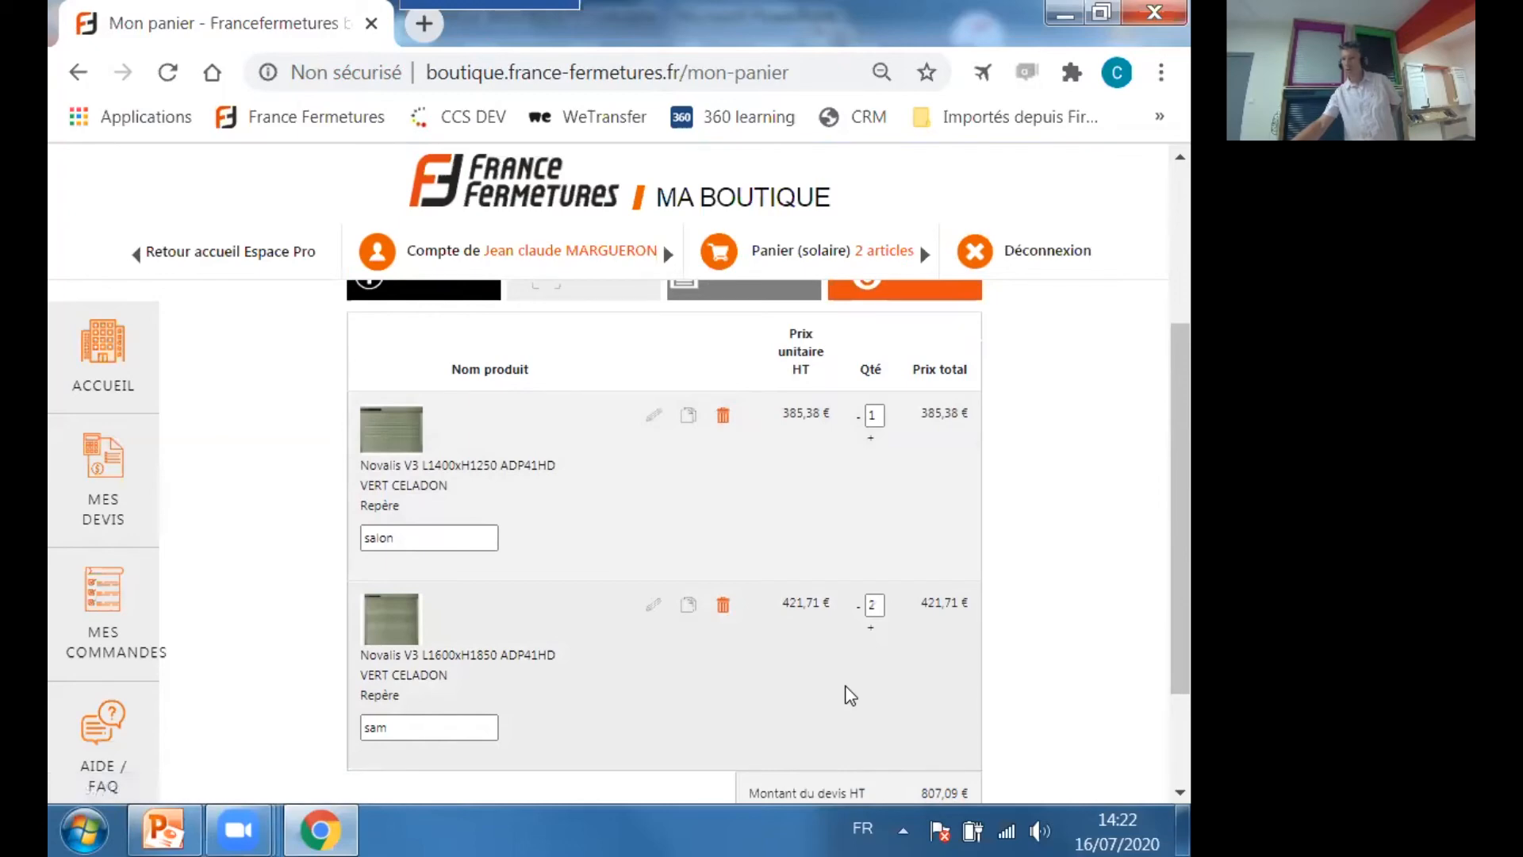
pyautogui.scroll(2, 735, 503)
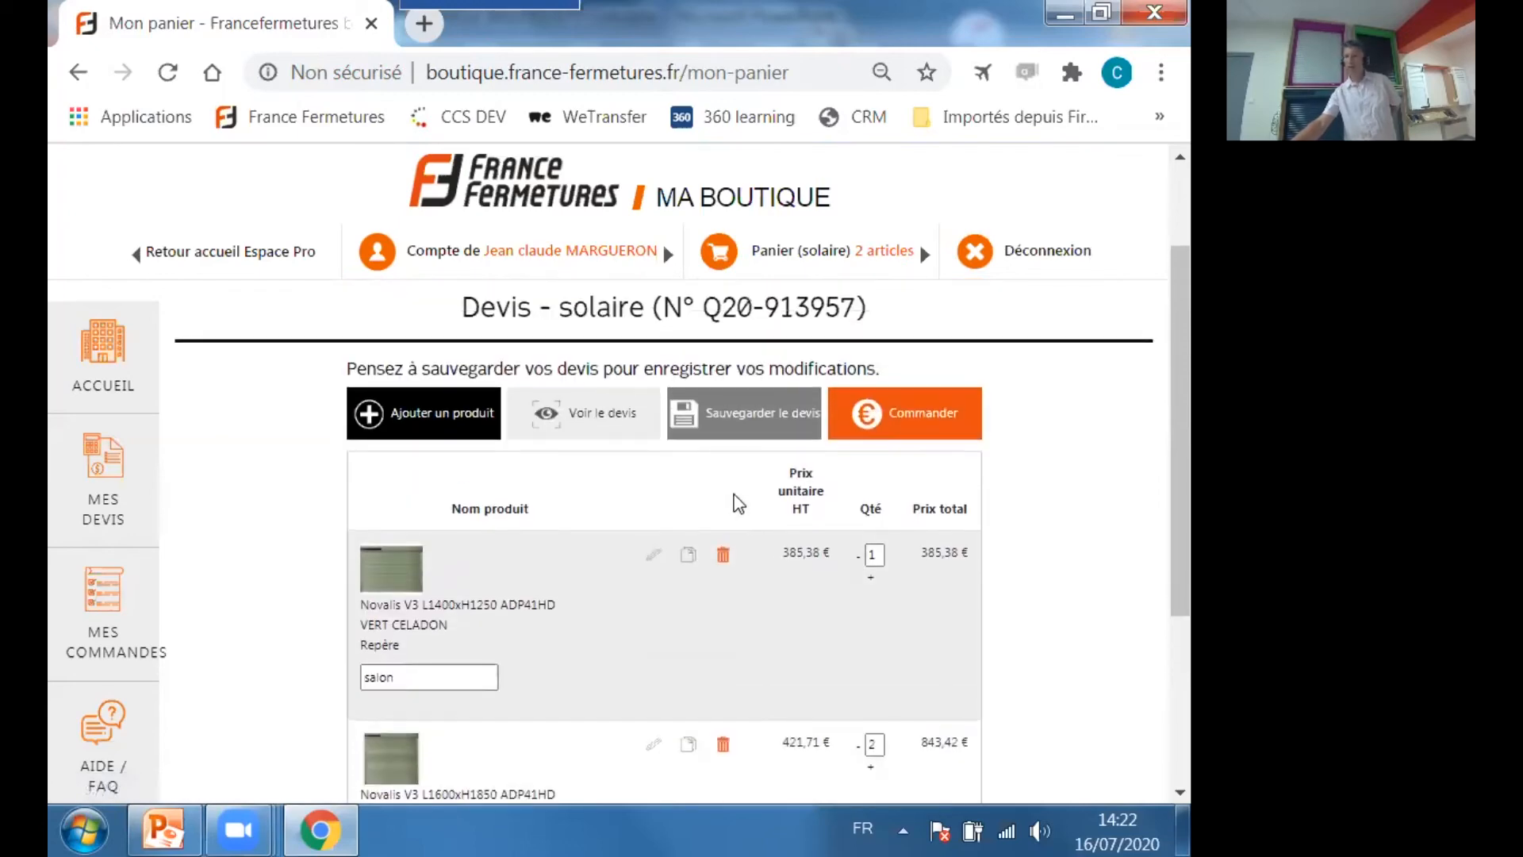
pyautogui.click(735, 408)
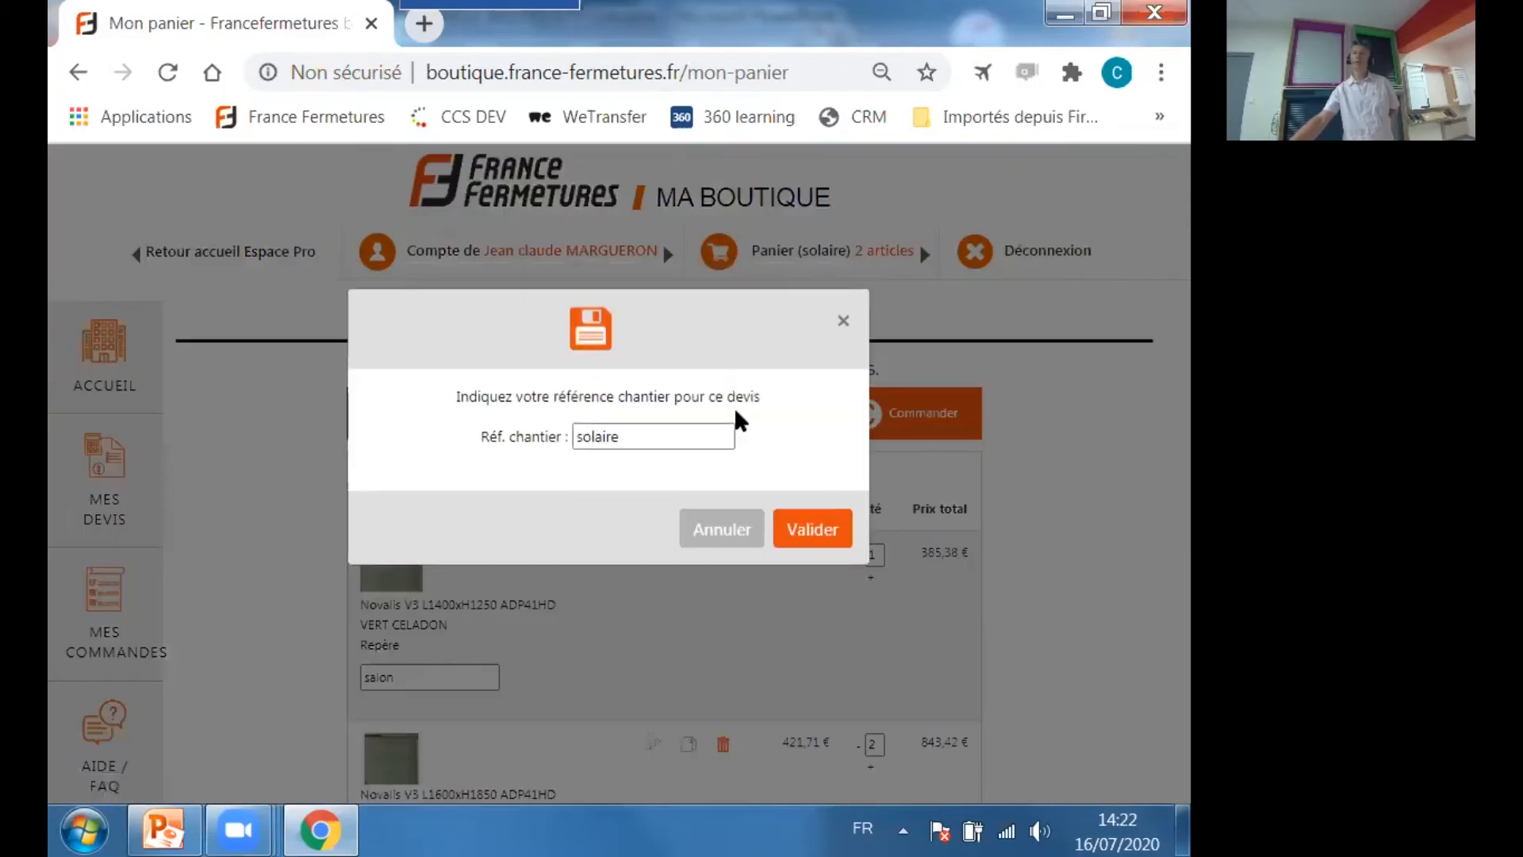
pyautogui.click(833, 541)
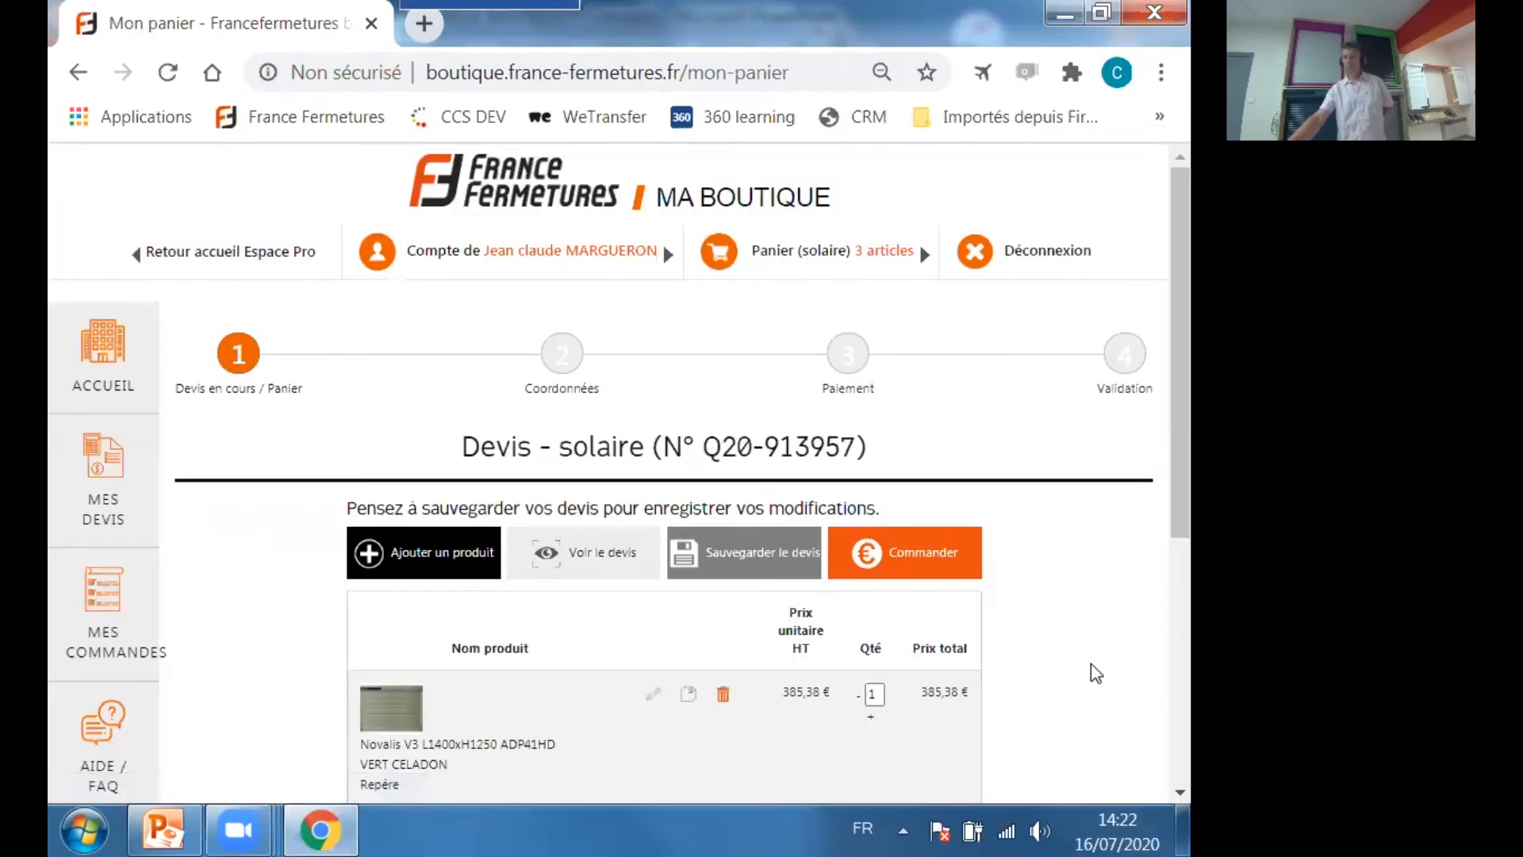
# Check the saved quote's lines and totals, and open its printable version.
pyautogui.scroll(-4, 1092, 665)
pyautogui.scroll(-2, 1092, 663)
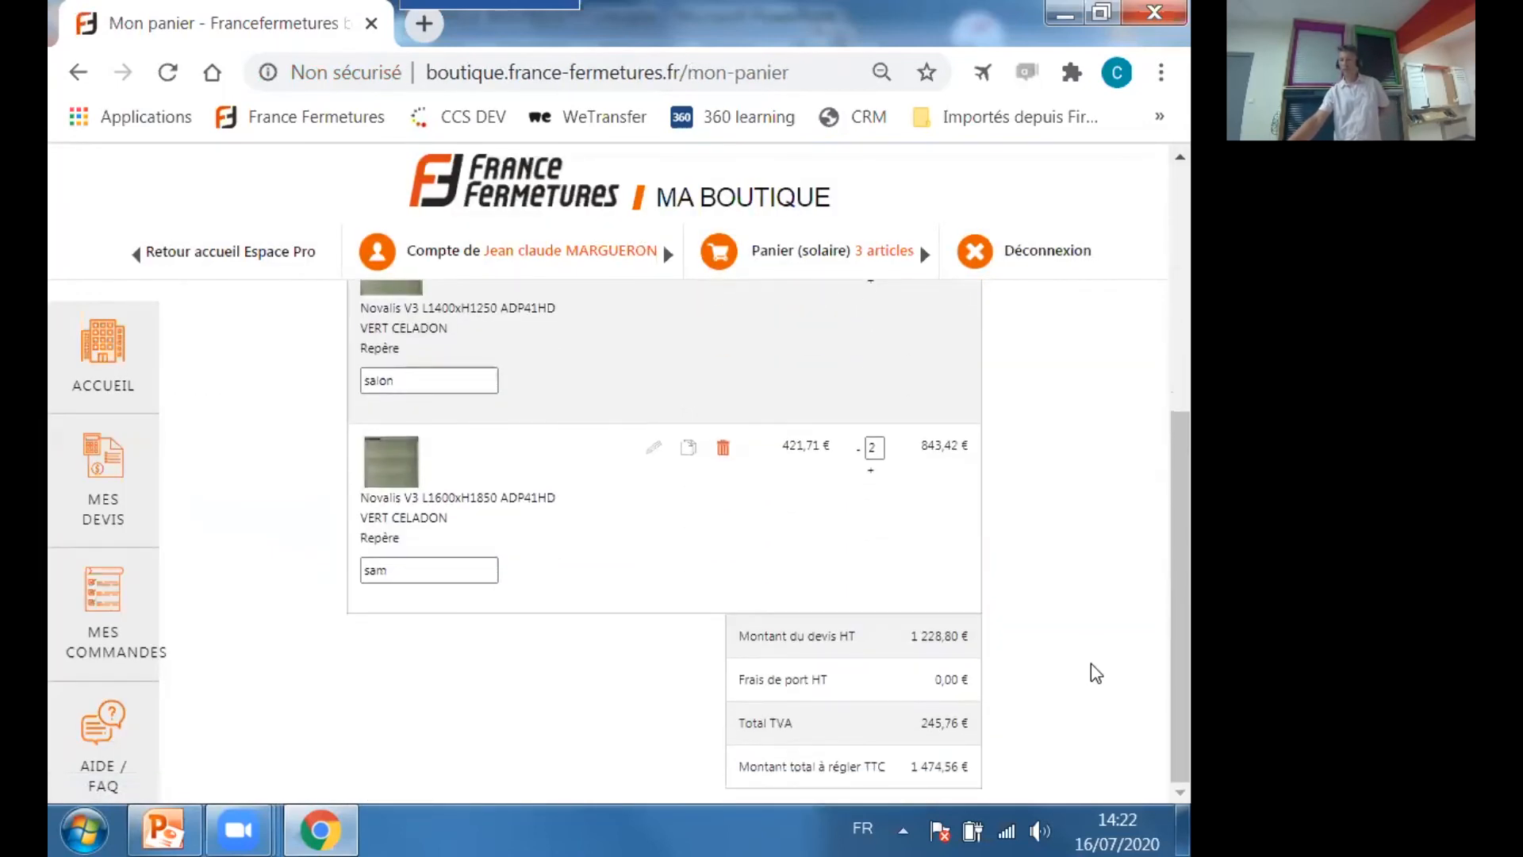
pyautogui.scroll(2, 1091, 663)
pyautogui.scroll(2, 1091, 663)
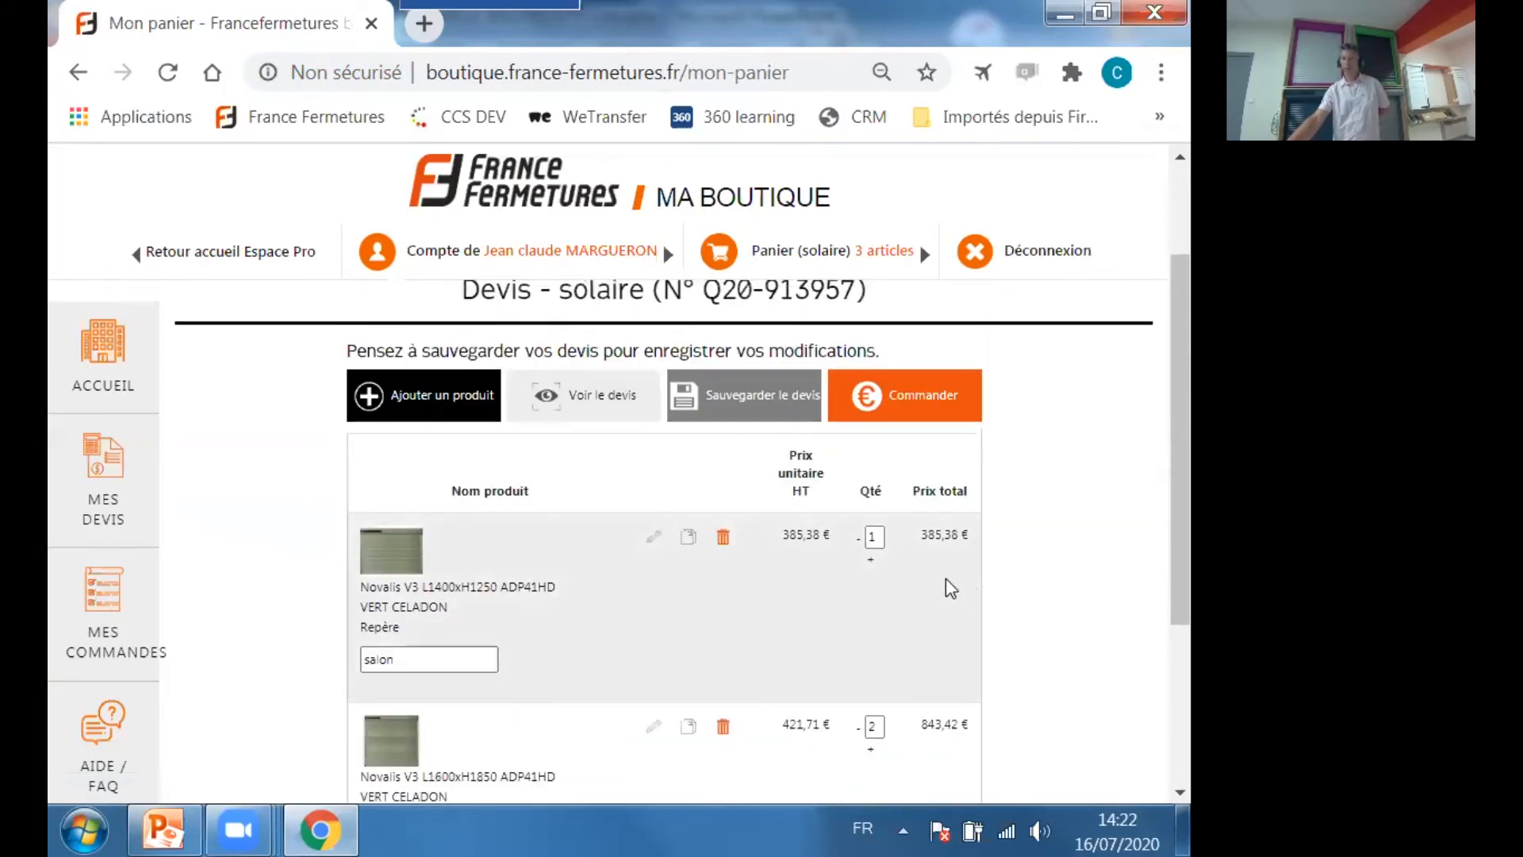
pyautogui.click(597, 389)
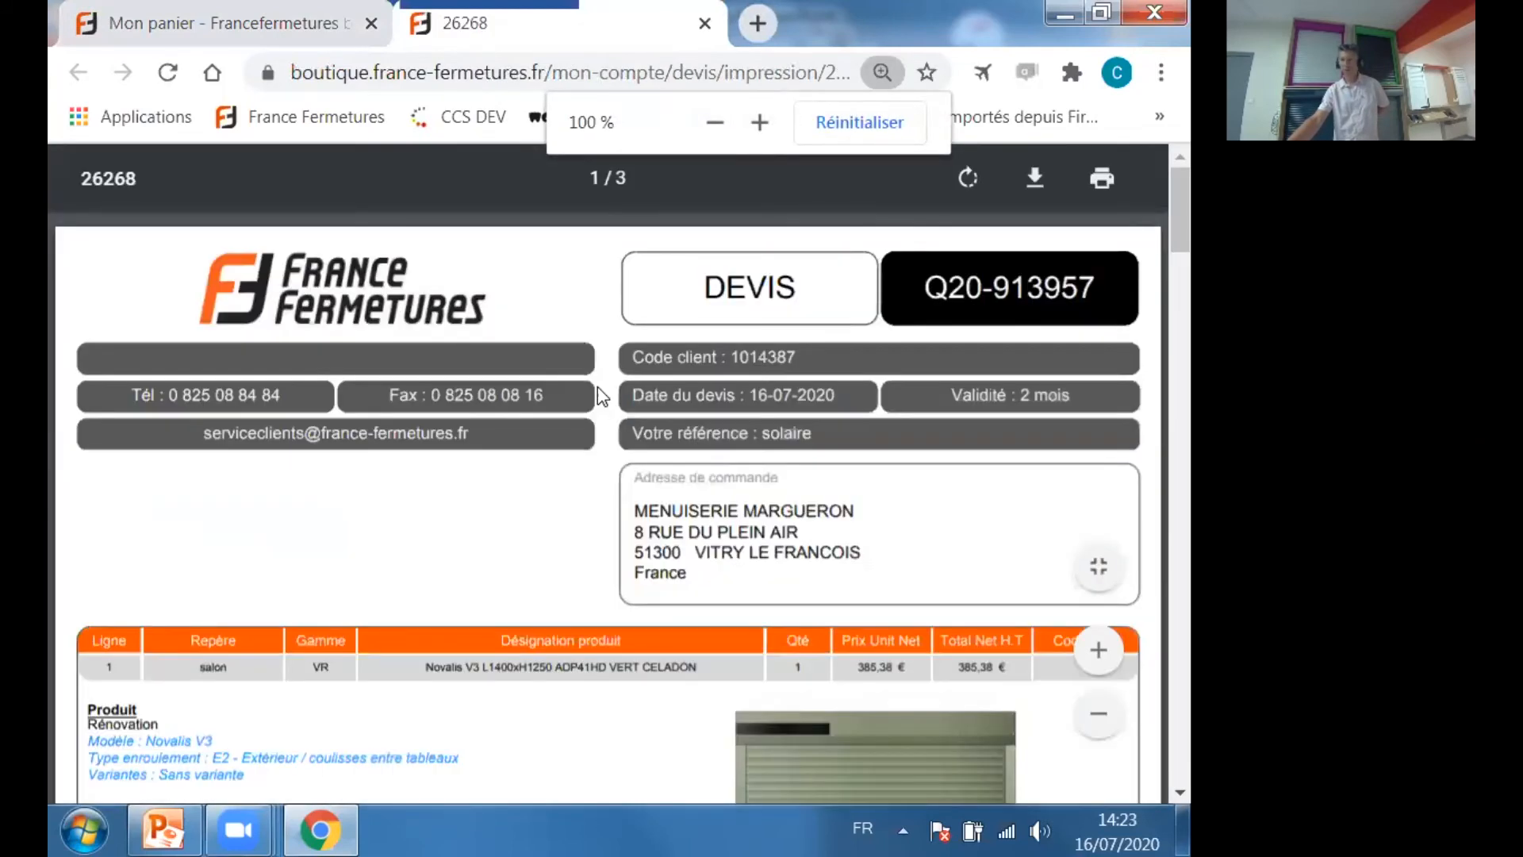
# Examine the printable quote's header, "salon" shutter configuration, price breakdown and additional fees, and close the document.
pyautogui.scroll(-1, 642, 550)
pyautogui.scroll(-1, 642, 550)
pyautogui.scroll(2, 697, 529)
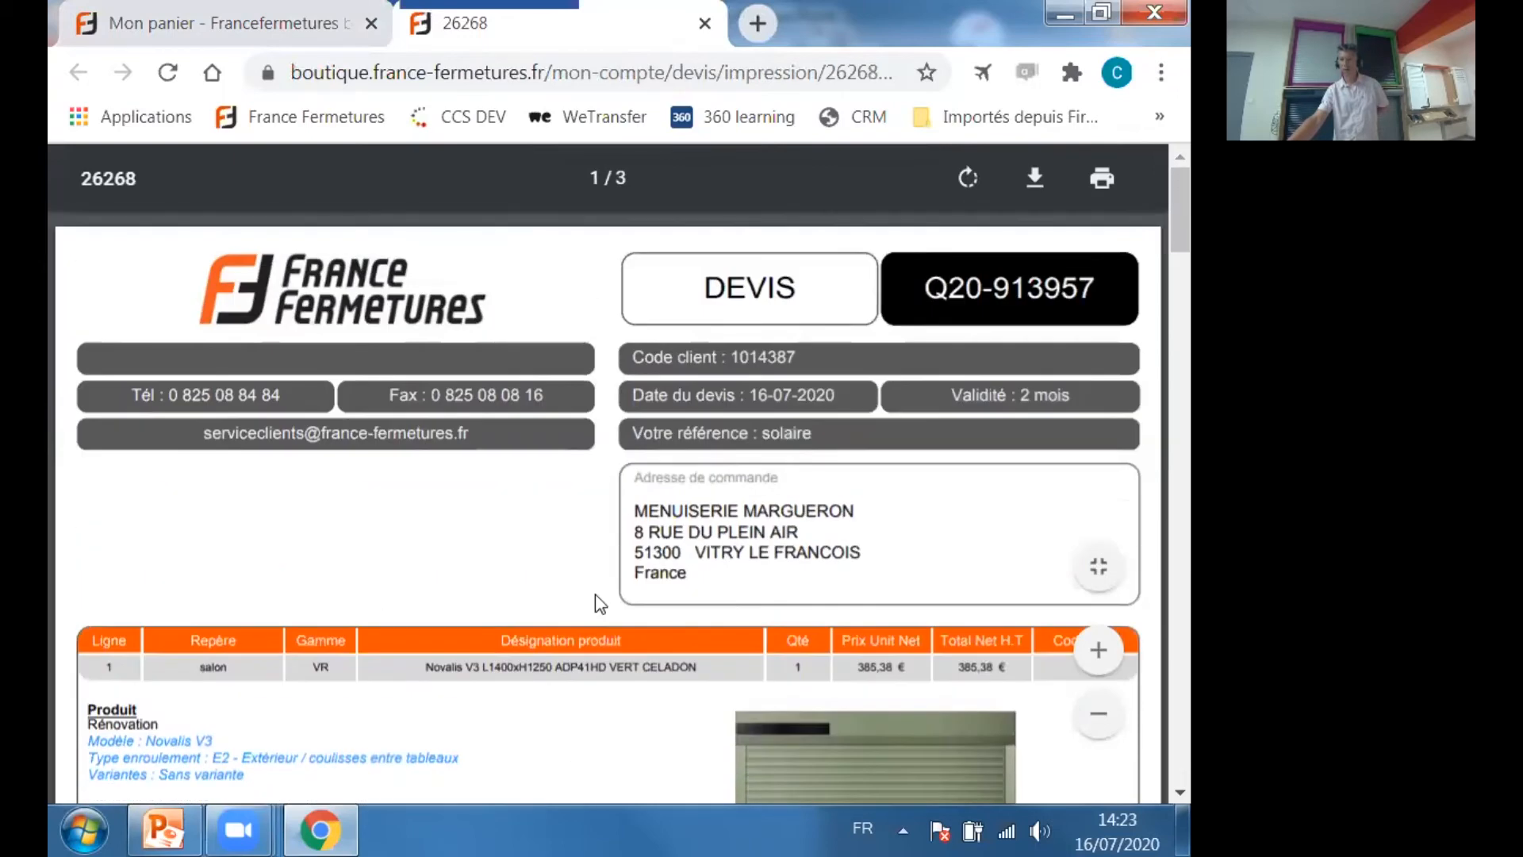
pyautogui.scroll(-4, 597, 600)
pyautogui.scroll(-2, 214, 480)
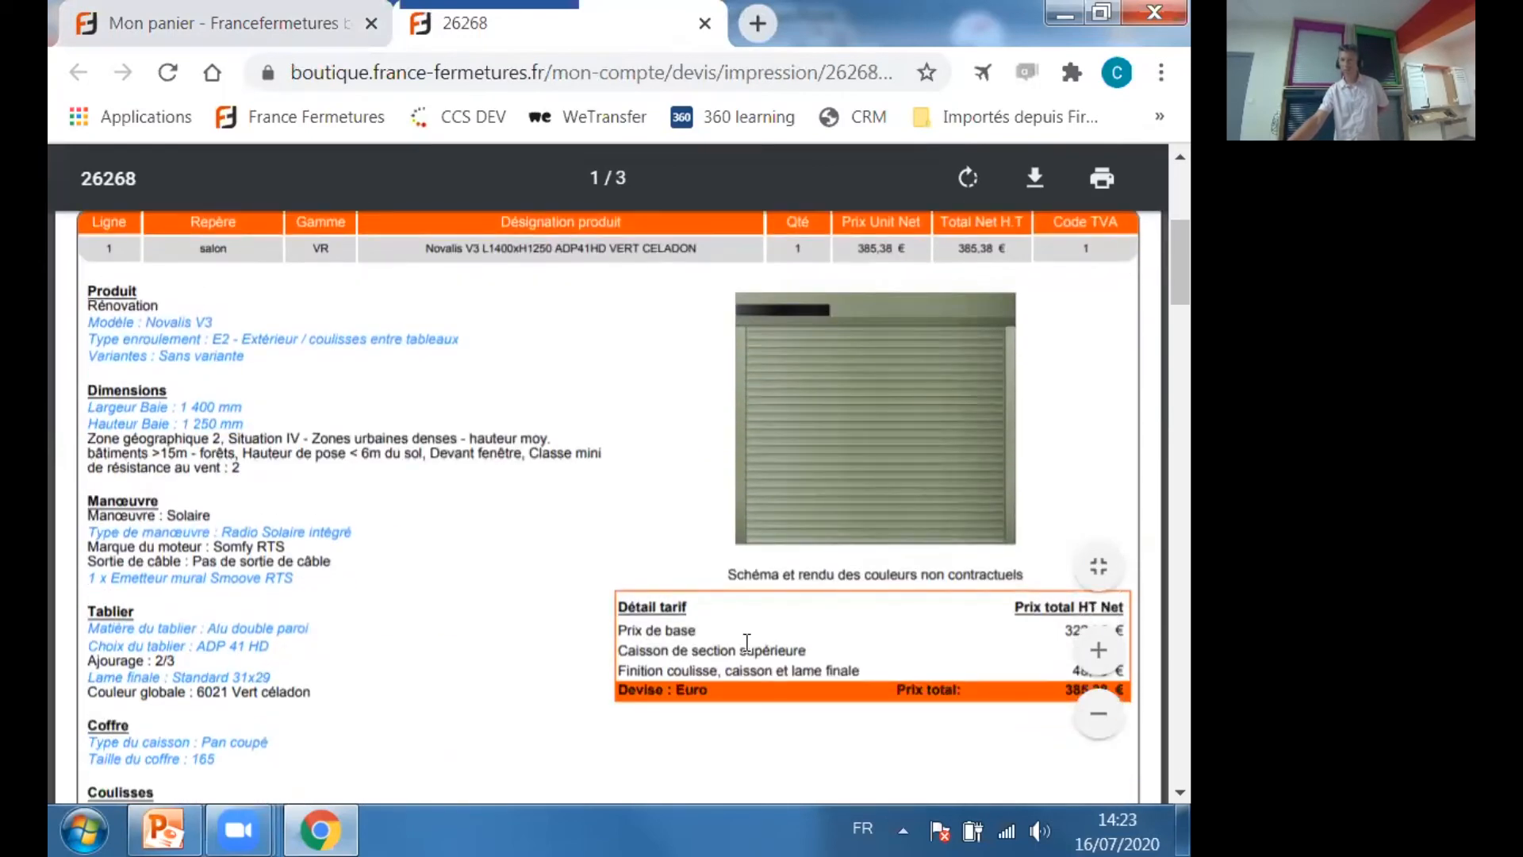
pyautogui.scroll(-2, 600, 640)
pyautogui.scroll(2, 600, 640)
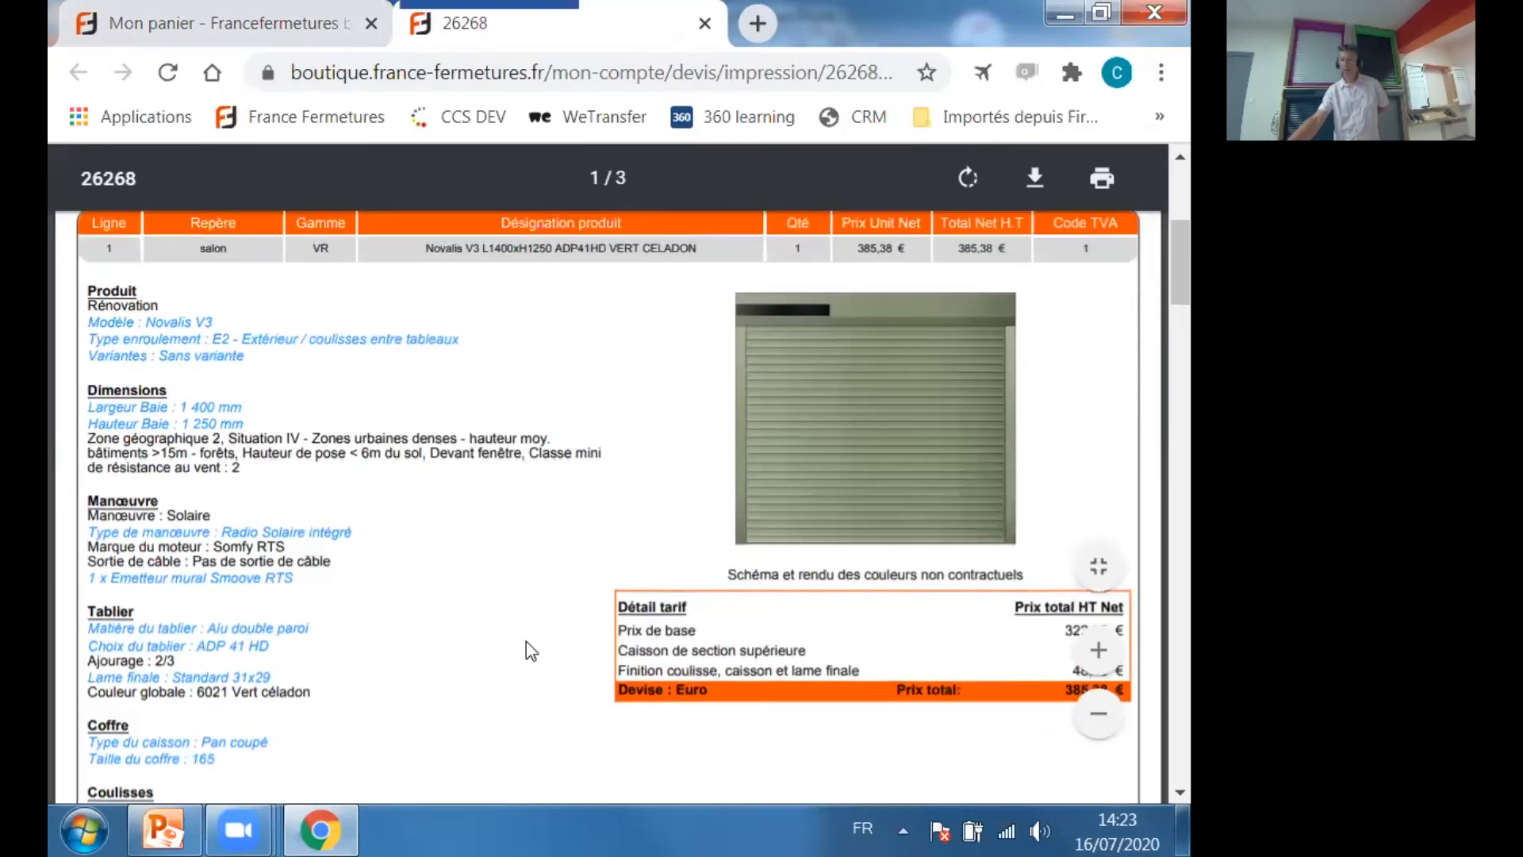
pyautogui.scroll(-4, 519, 650)
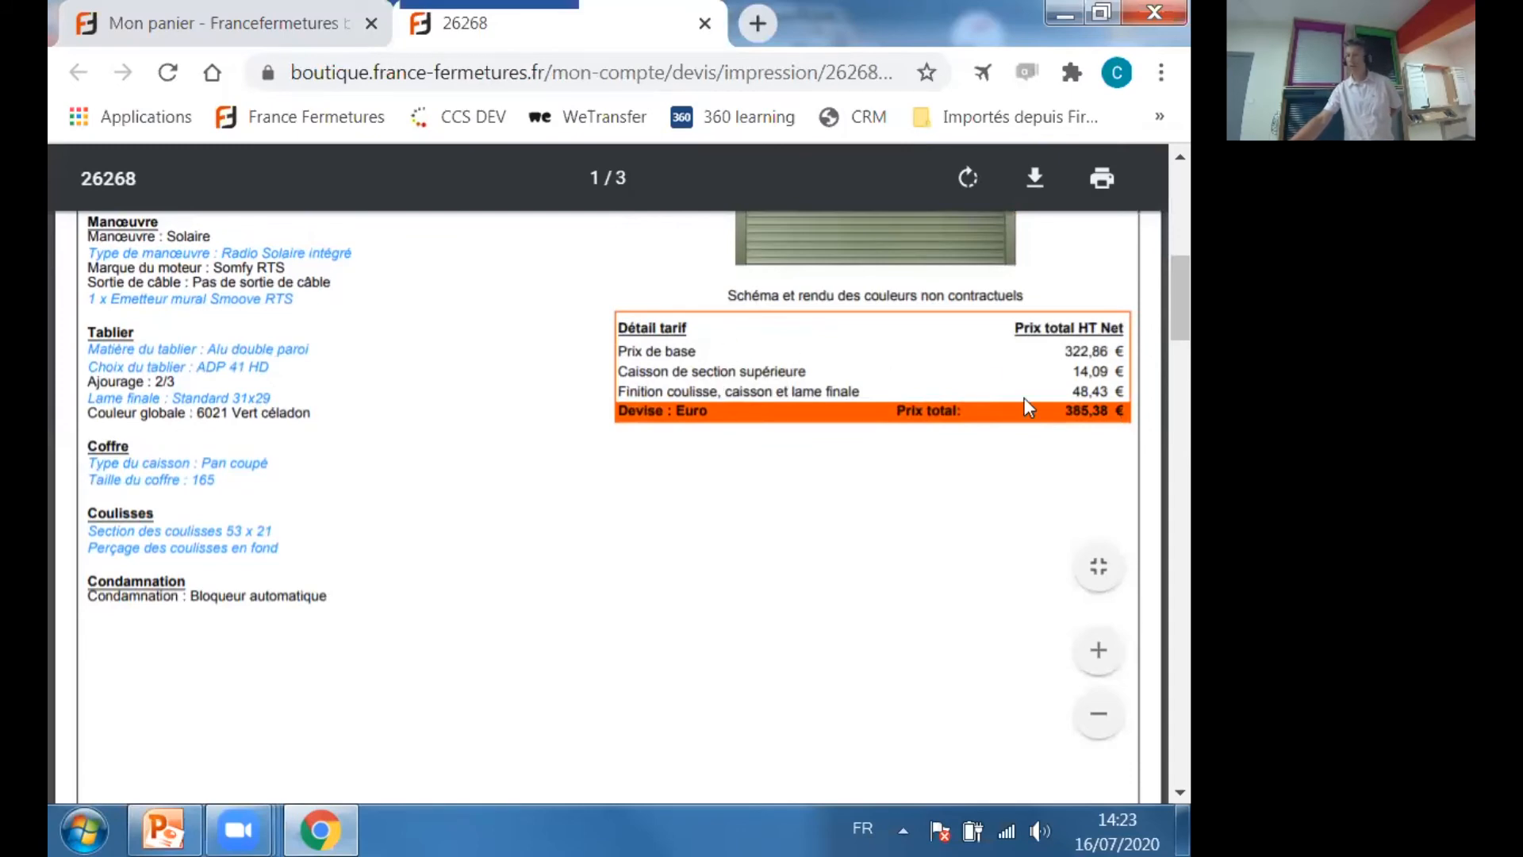
pyautogui.scroll(-8, 887, 530)
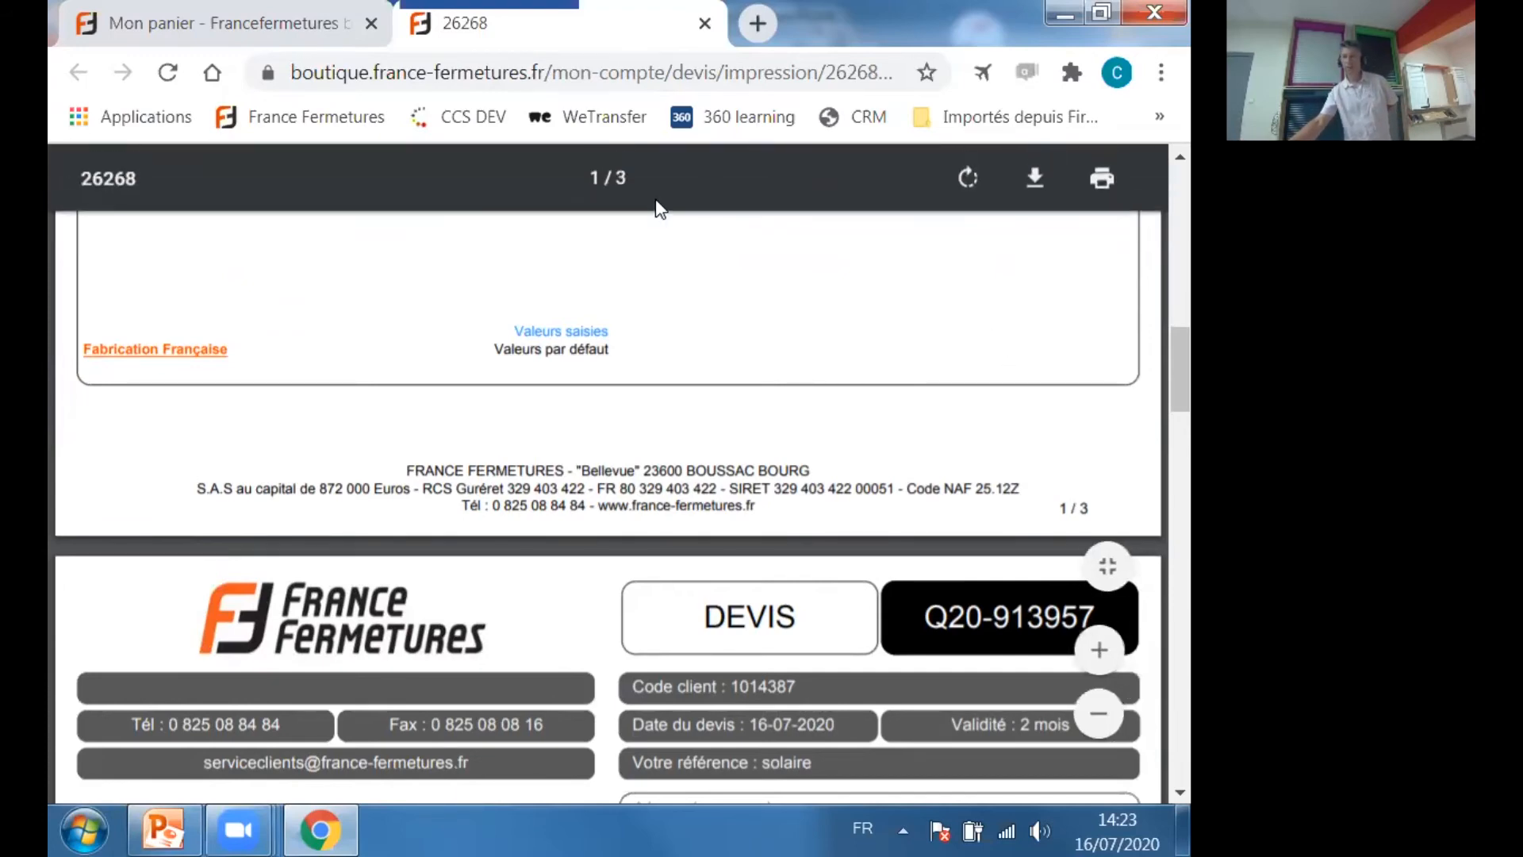
pyautogui.scroll(-15, 630, 357)
pyautogui.scroll(-5, 629, 357)
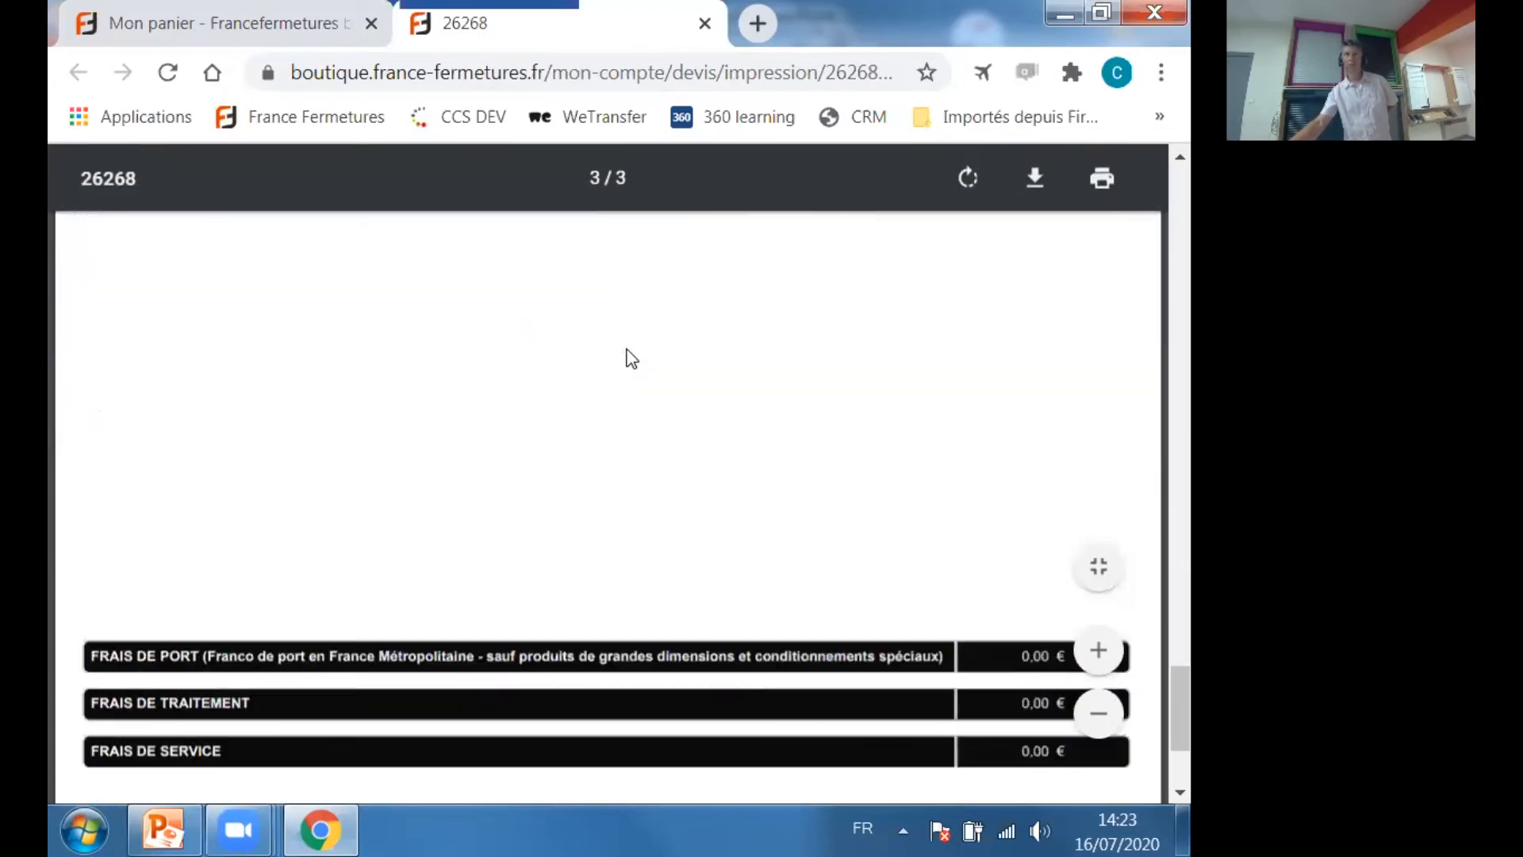
pyautogui.scroll(6, 629, 357)
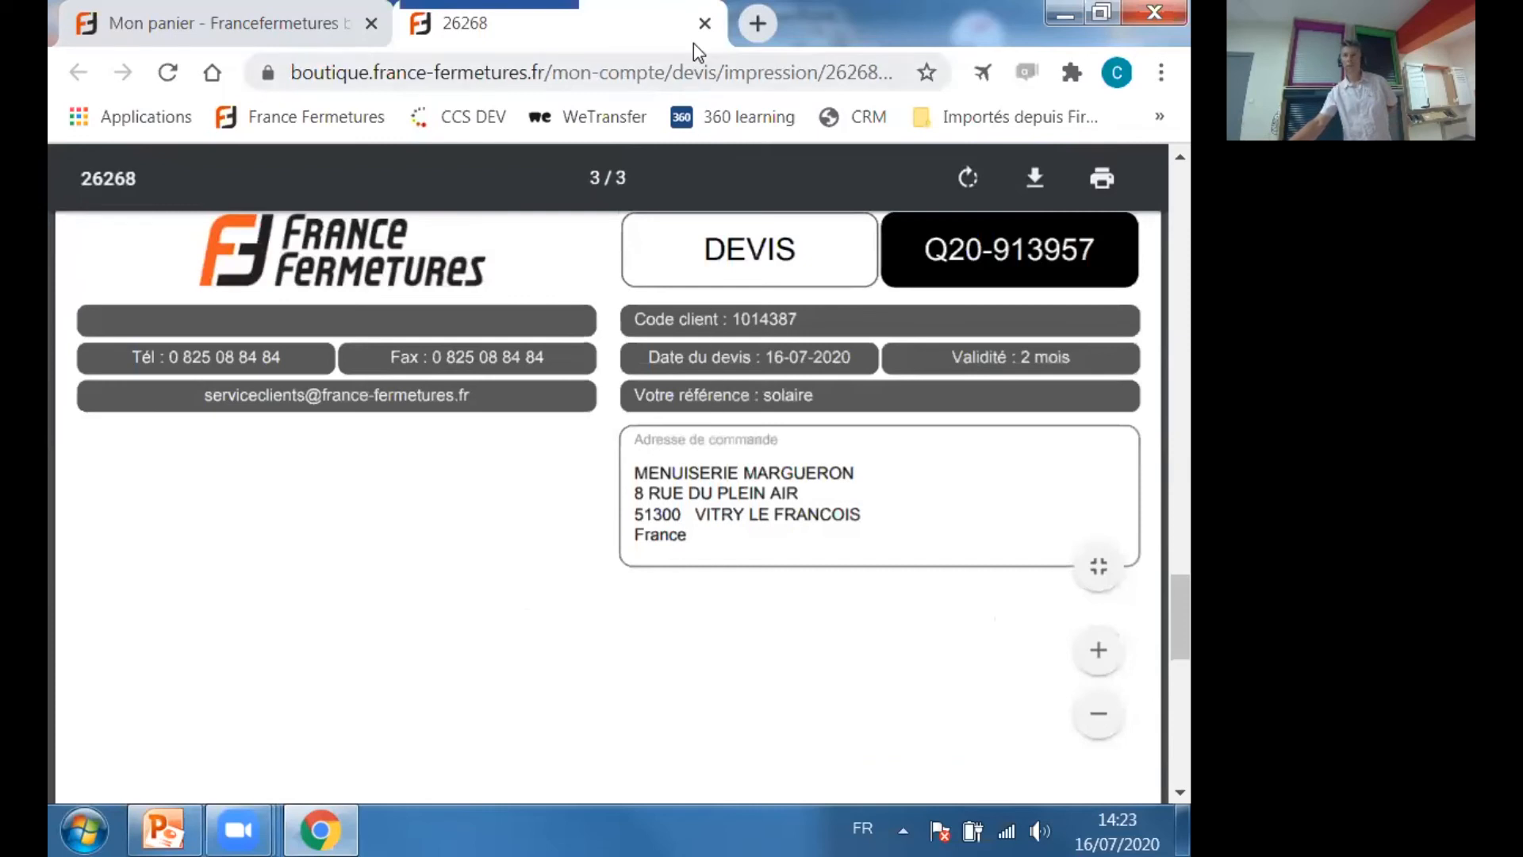
pyautogui.click(704, 24)
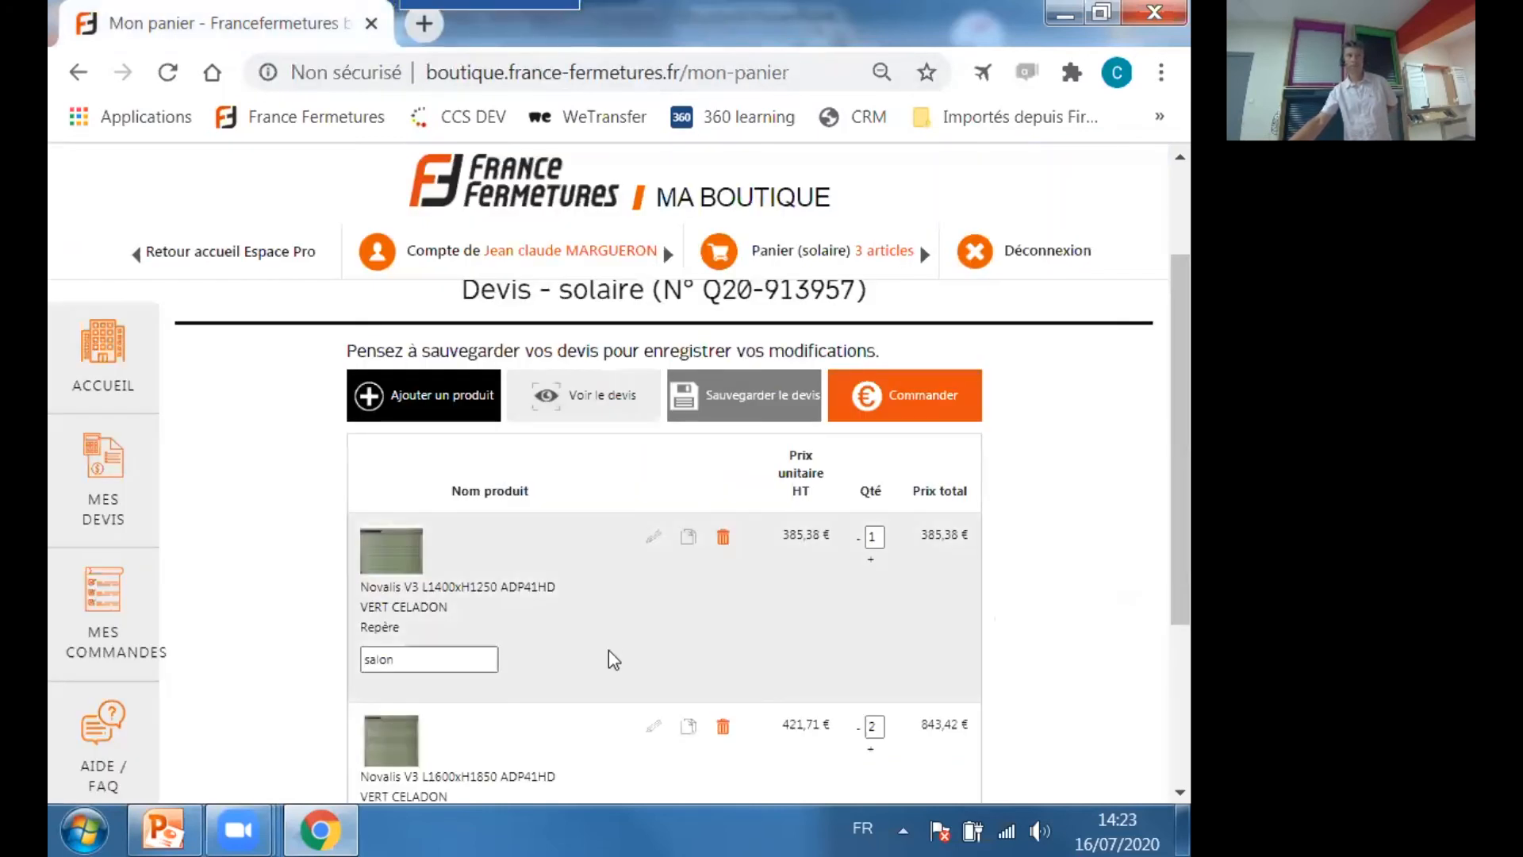
# Open the list of saved quotes and look through the actions available for each quote.
pyautogui.scroll(2, 713, 734)
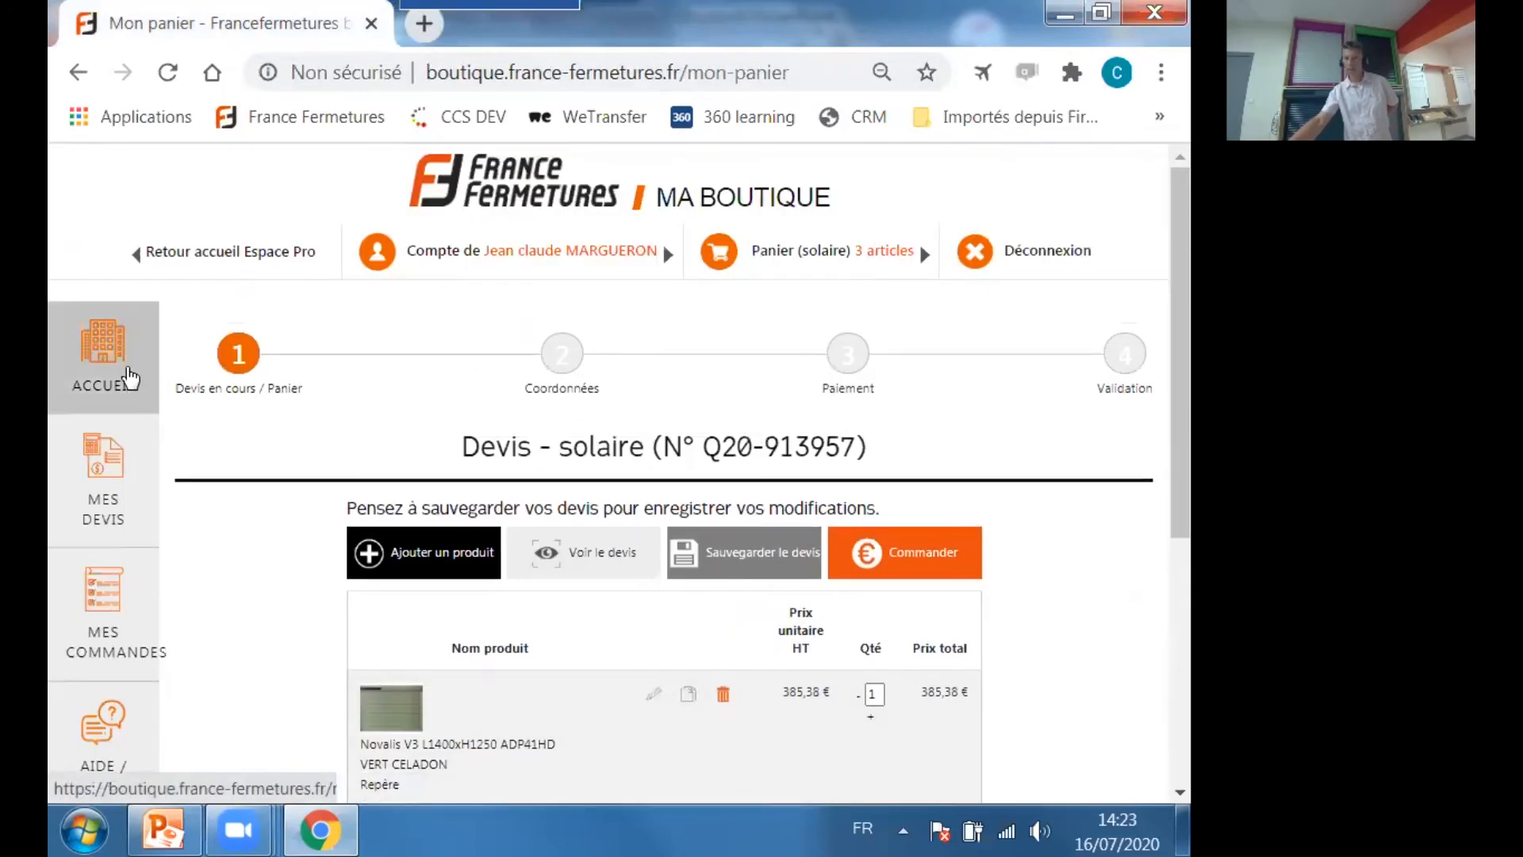
pyautogui.click(102, 498)
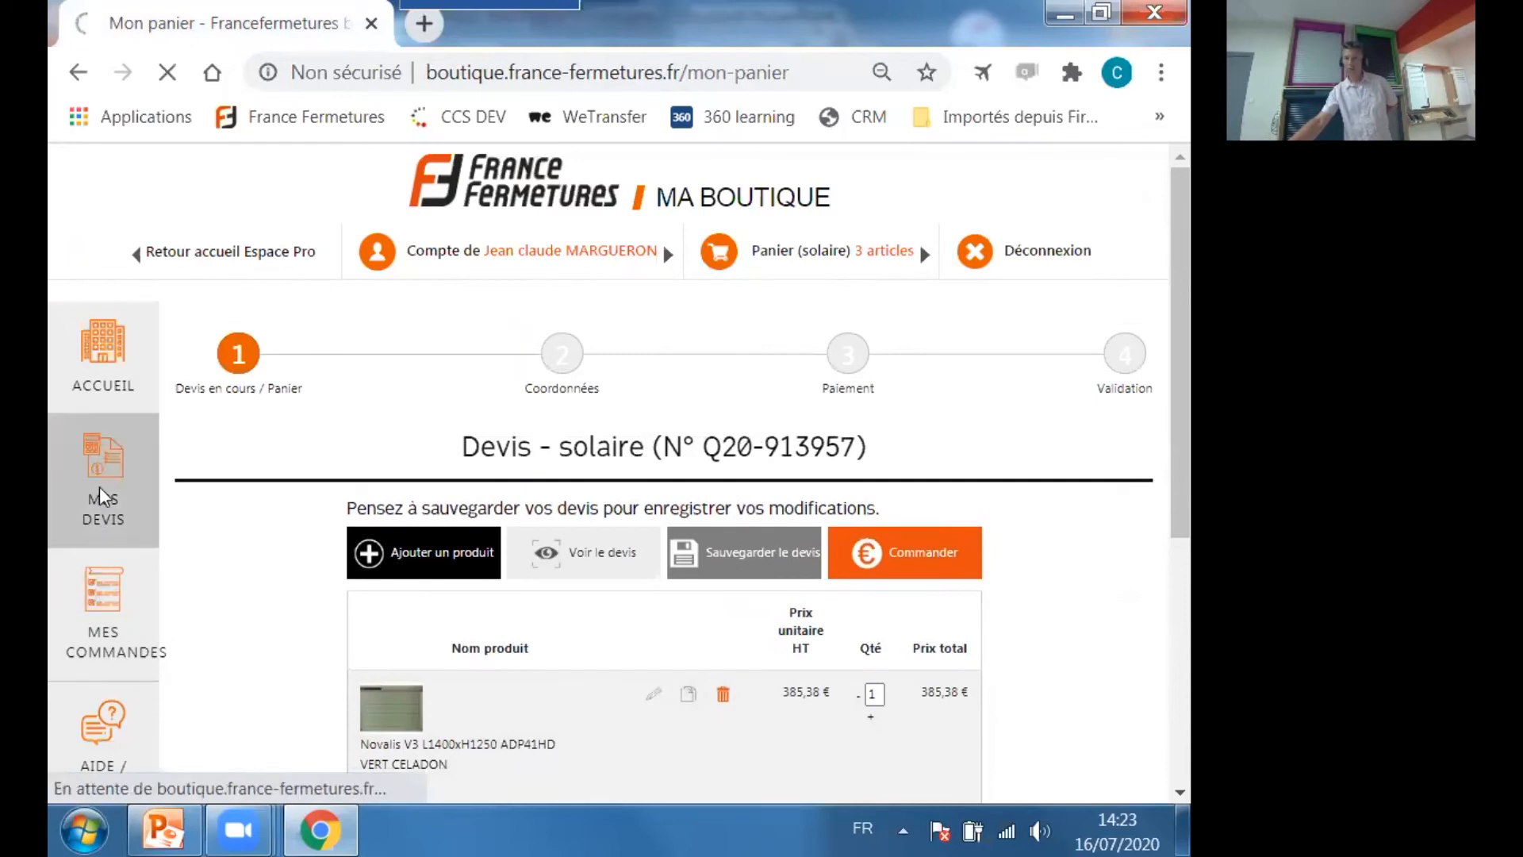
pyautogui.scroll(-2, 663, 670)
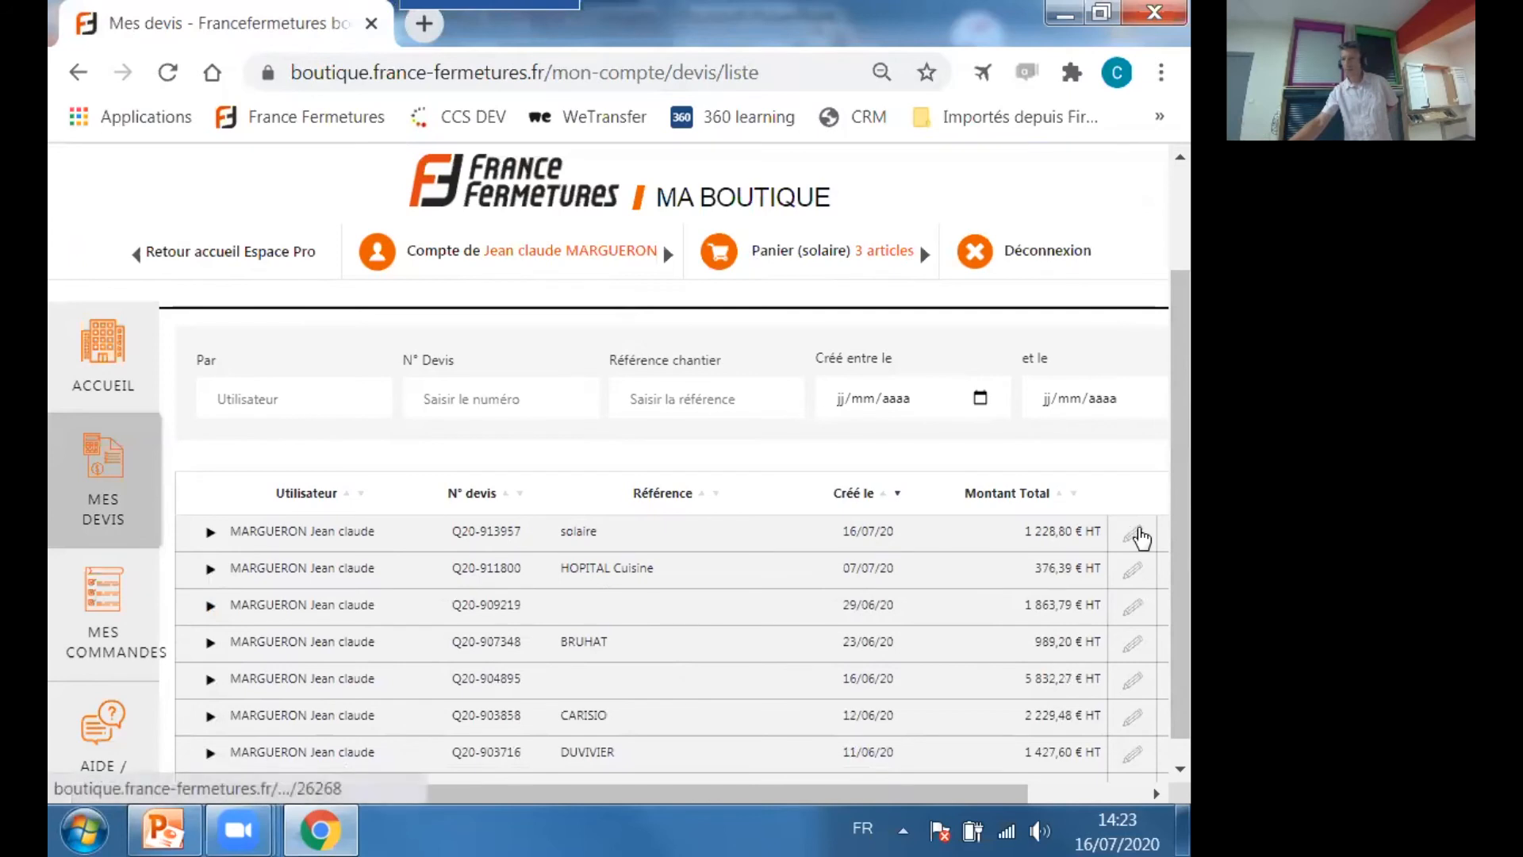
pyautogui.moveTo(852, 793); pyautogui.dragTo(987, 786)
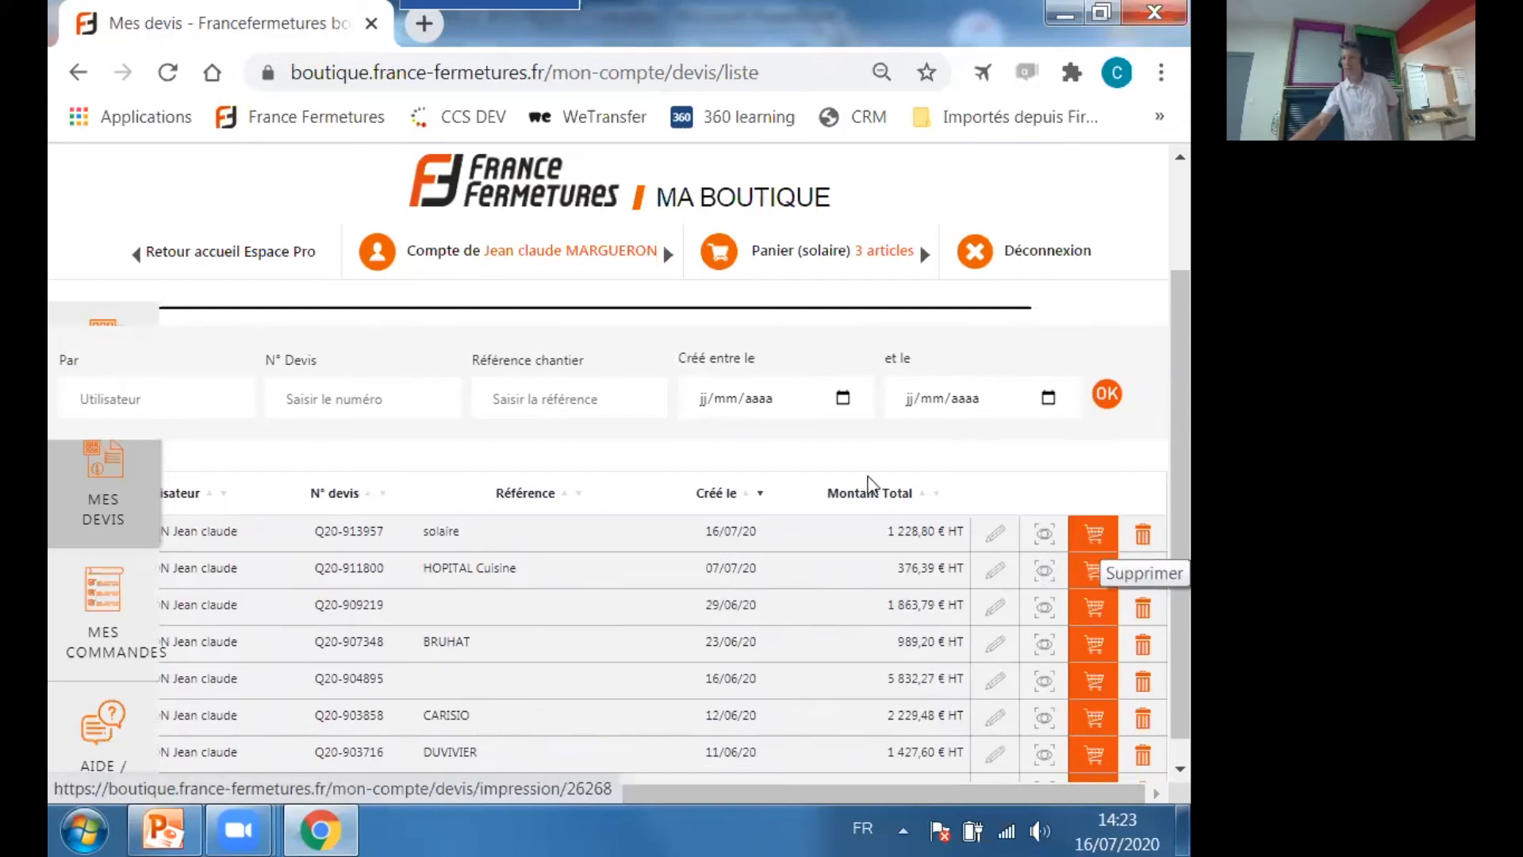
pyautogui.moveTo(532, 792); pyautogui.dragTo(420, 793)
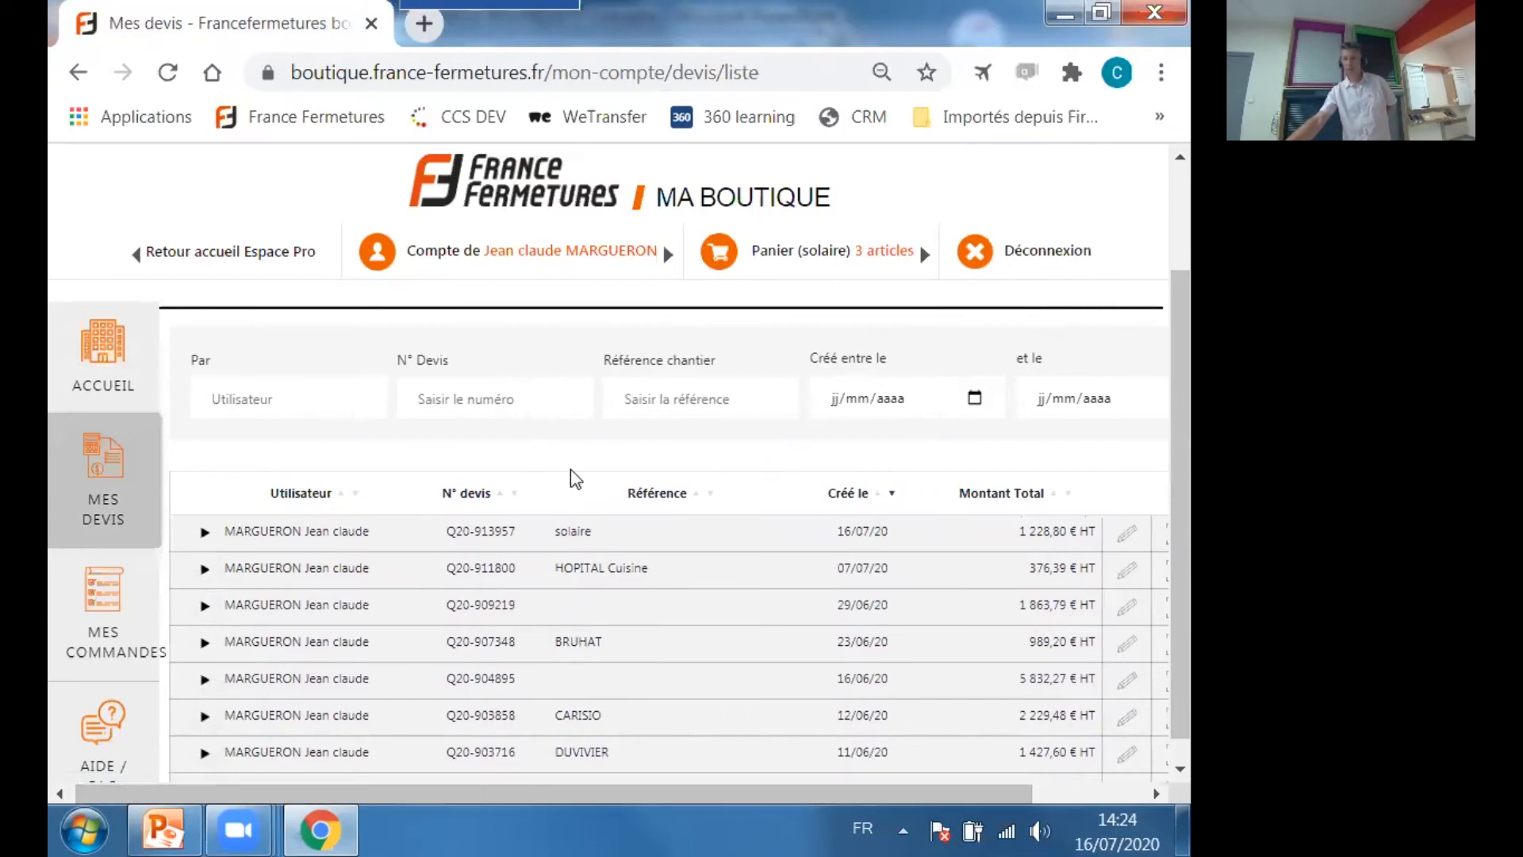
# Expand the "solaire" quote in the list and examine its product lines and available actions.
pyautogui.click(206, 533)
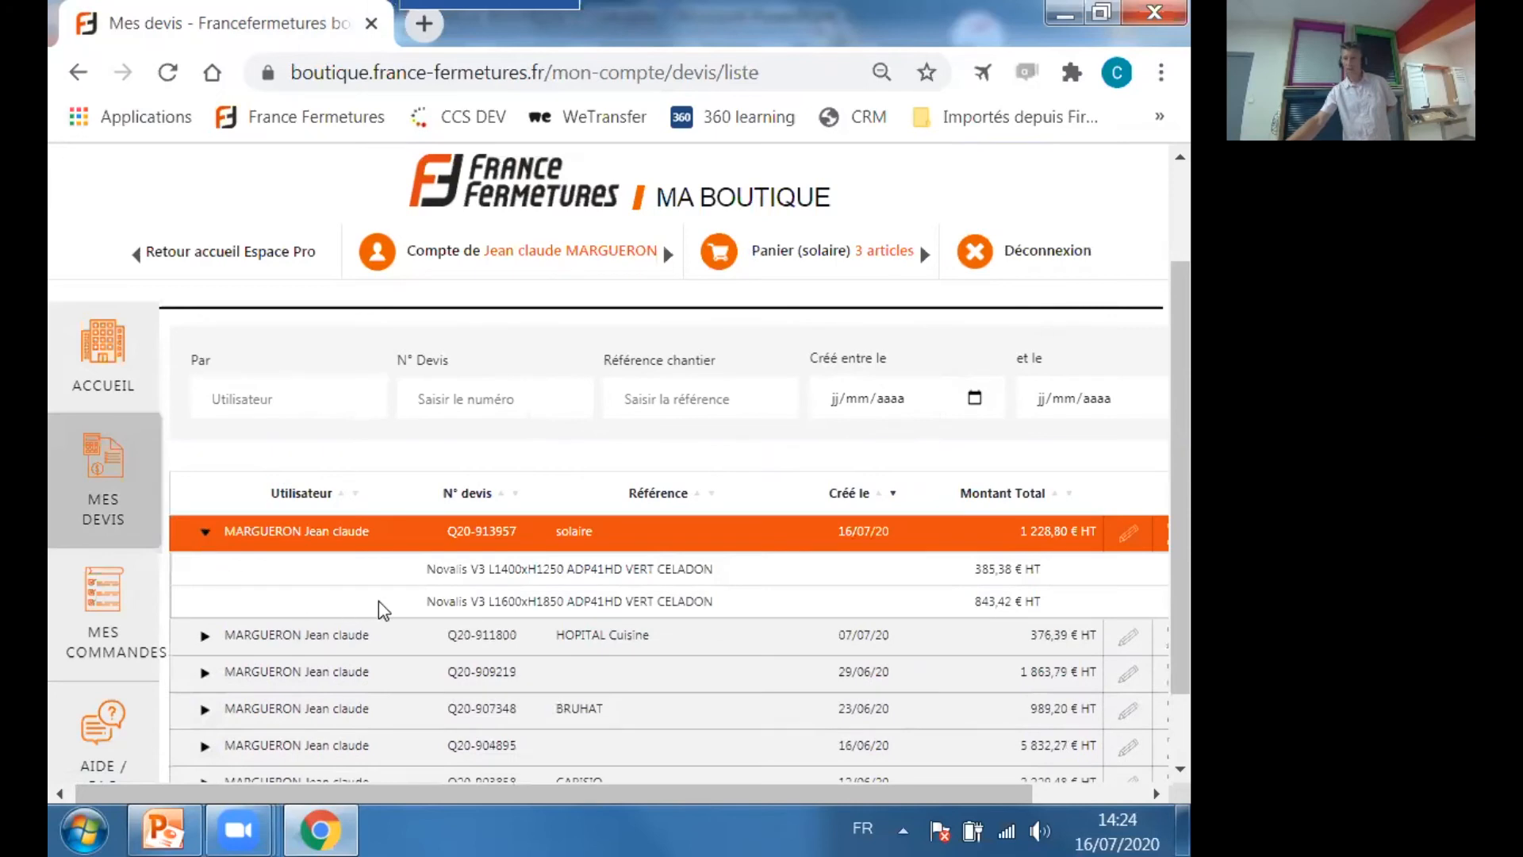
pyautogui.scroll(-1, 620, 563)
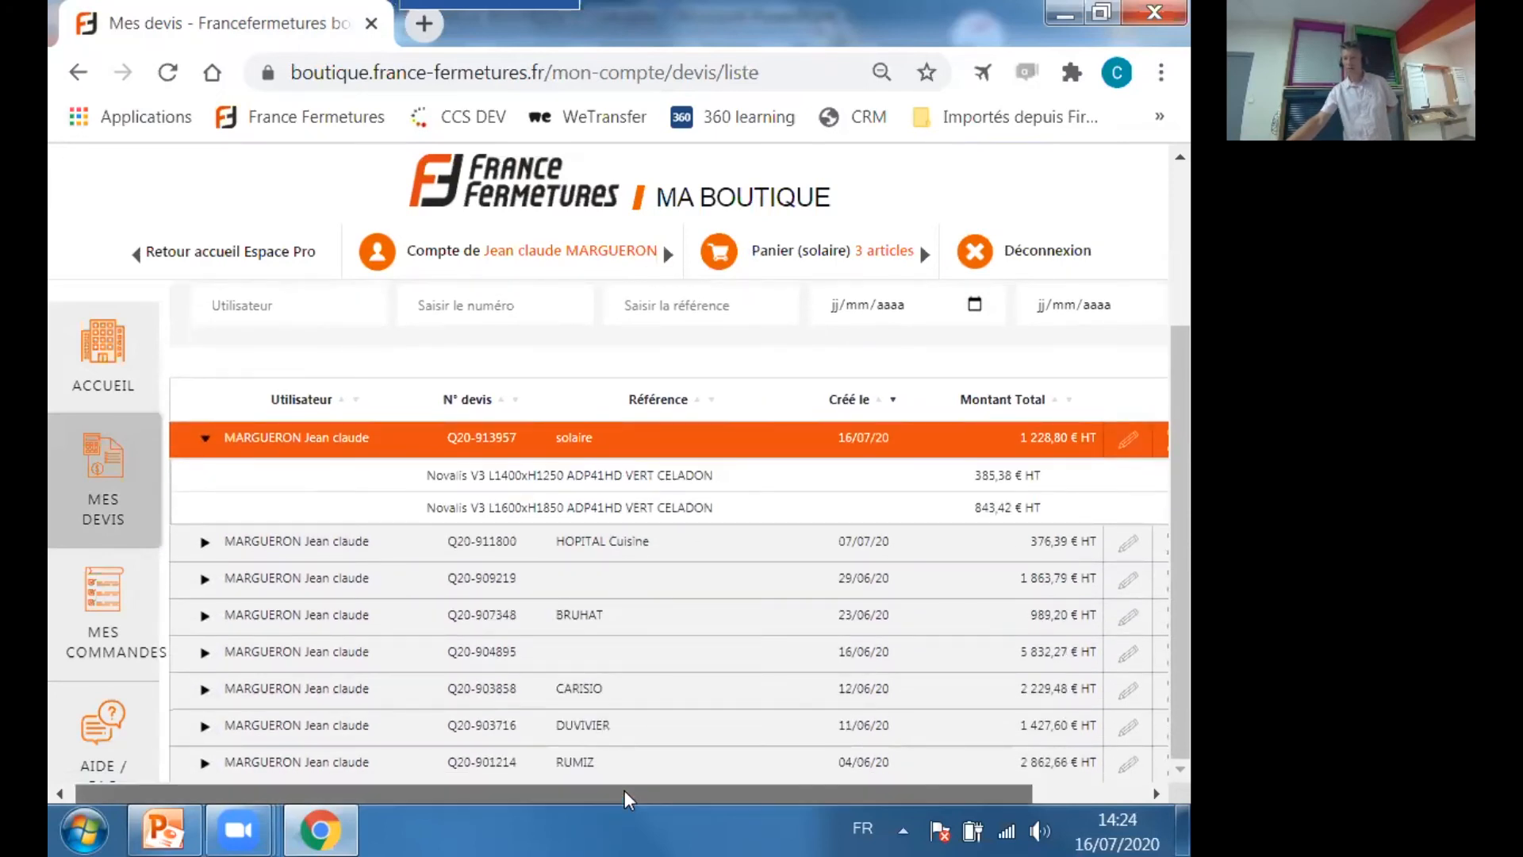
pyautogui.moveTo(625, 790); pyautogui.dragTo(682, 786)
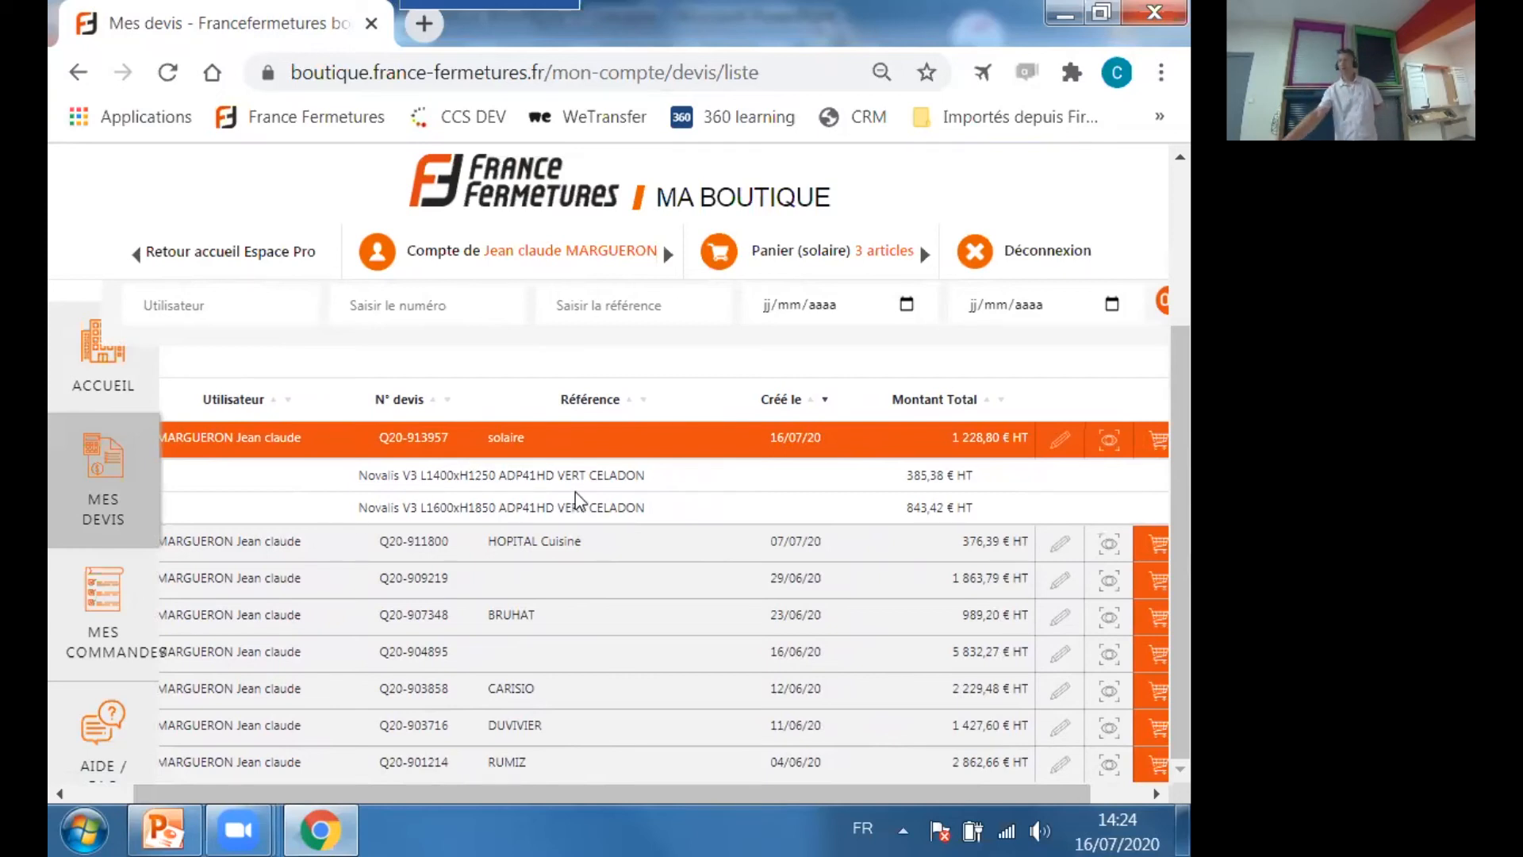
pyautogui.moveTo(715, 790); pyautogui.dragTo(653, 790)
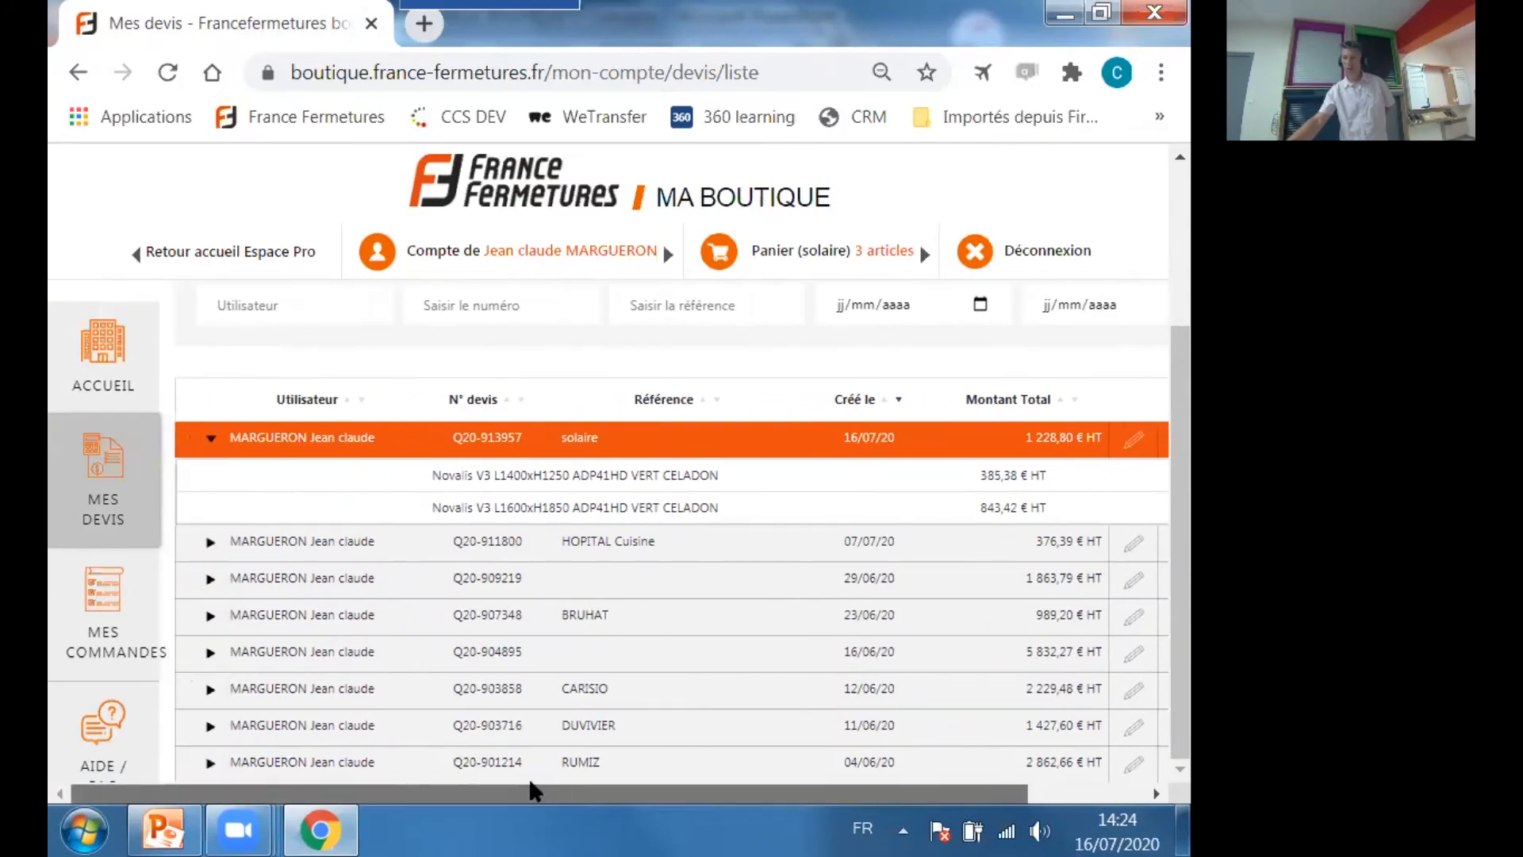
# Expand the quote created on 29/06/20, view its product lines and actions, and collapse it again.
pyautogui.click(211, 580)
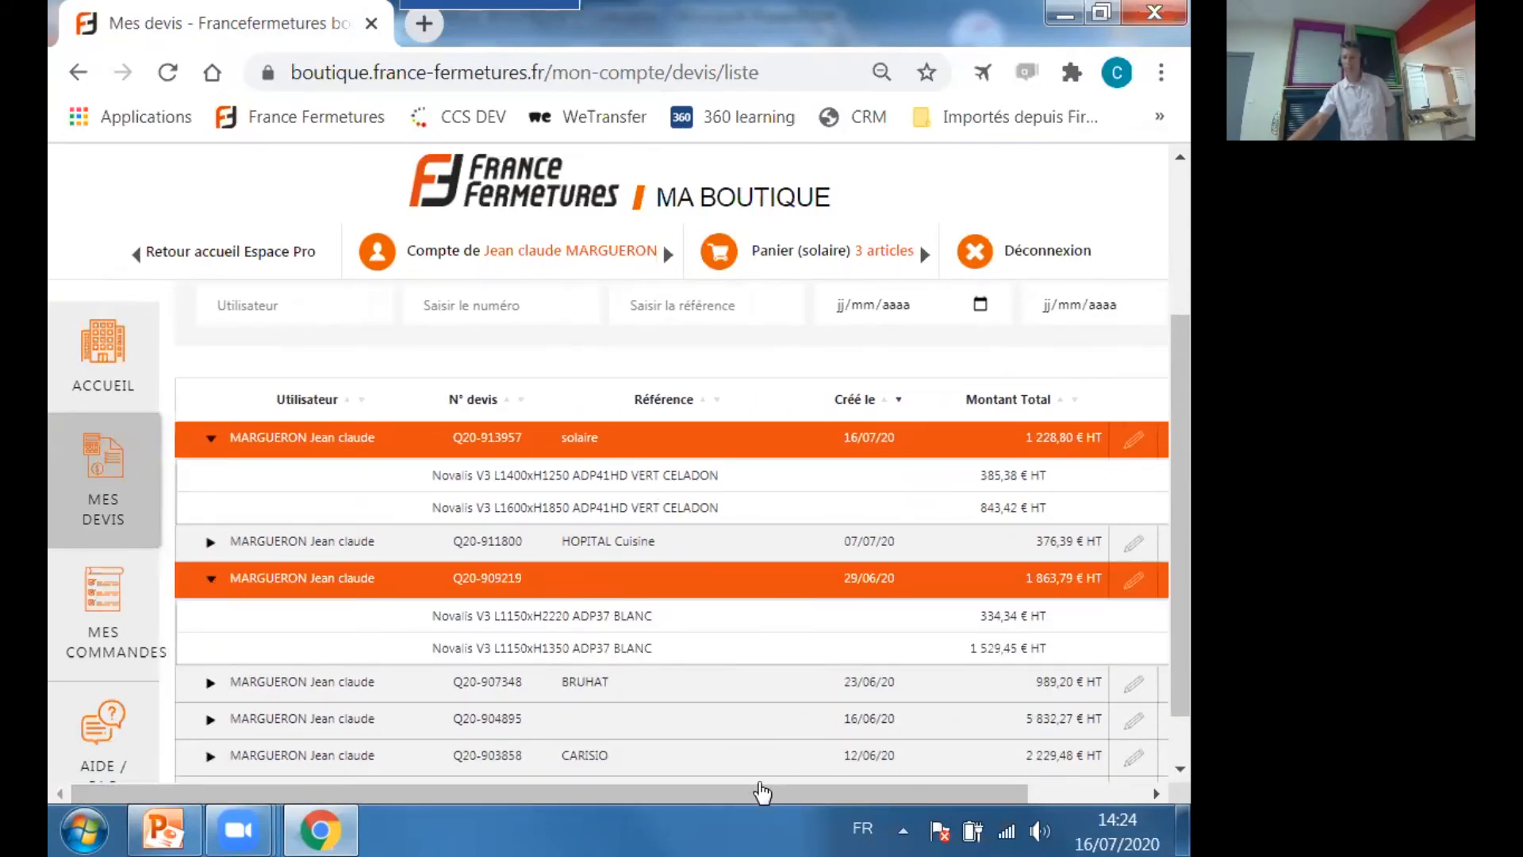
pyautogui.moveTo(725, 791); pyautogui.dragTo(967, 793)
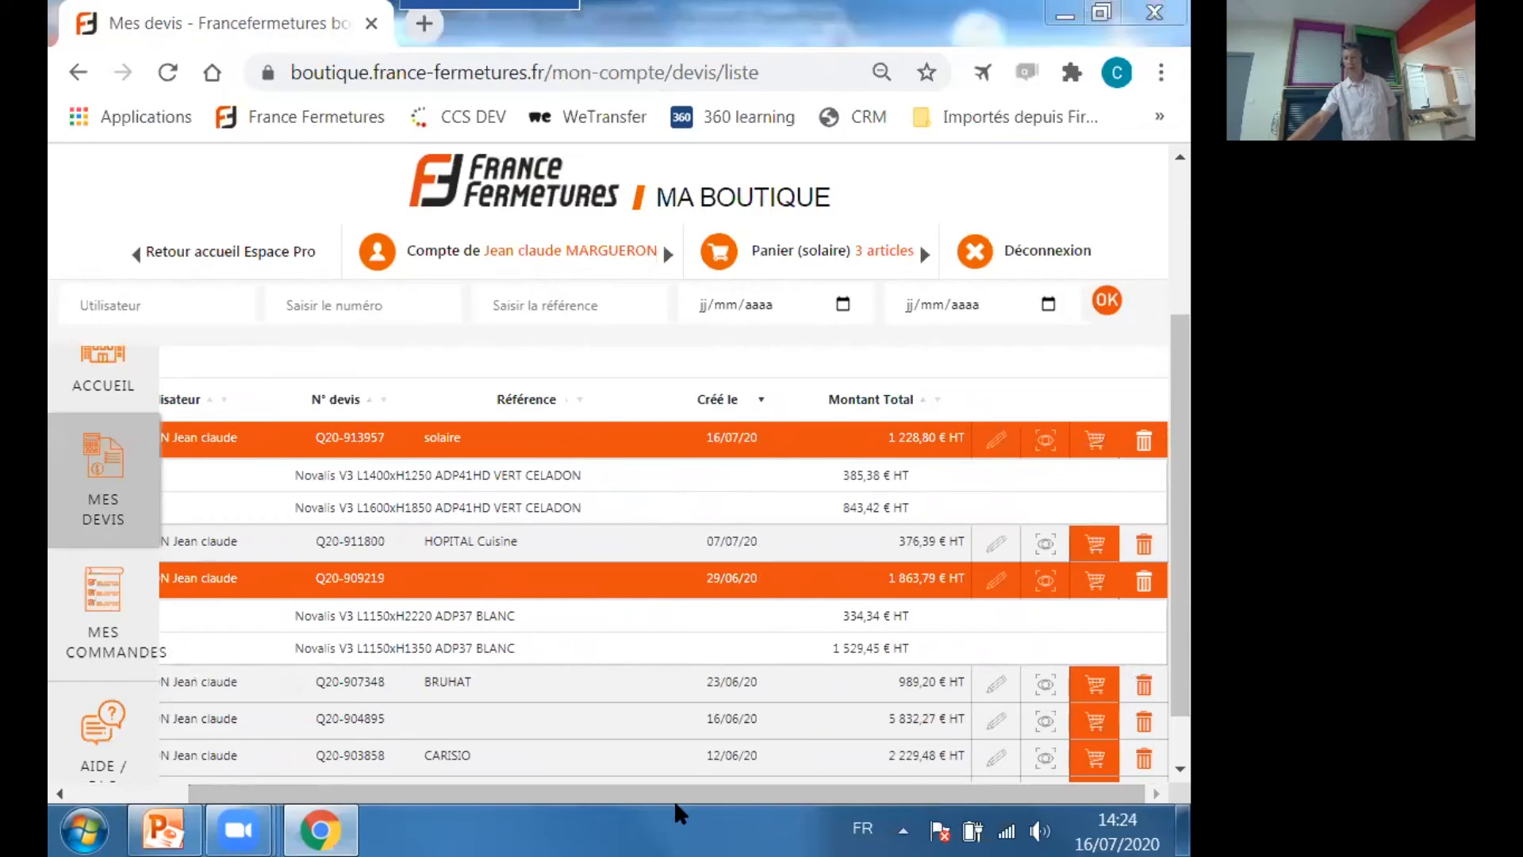
pyautogui.moveTo(539, 793); pyautogui.dragTo(341, 793)
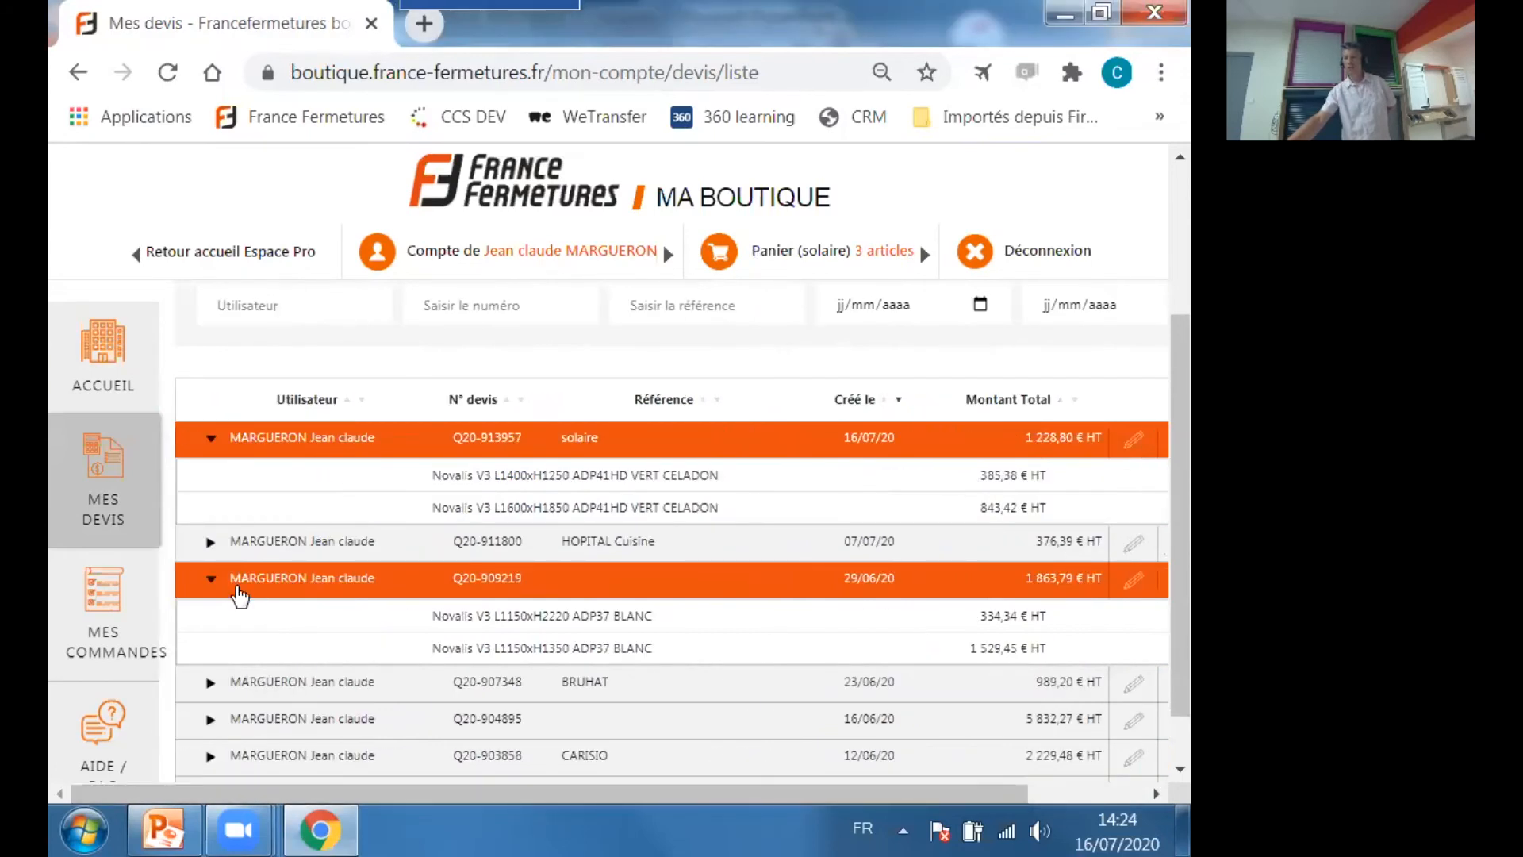
pyautogui.click(210, 581)
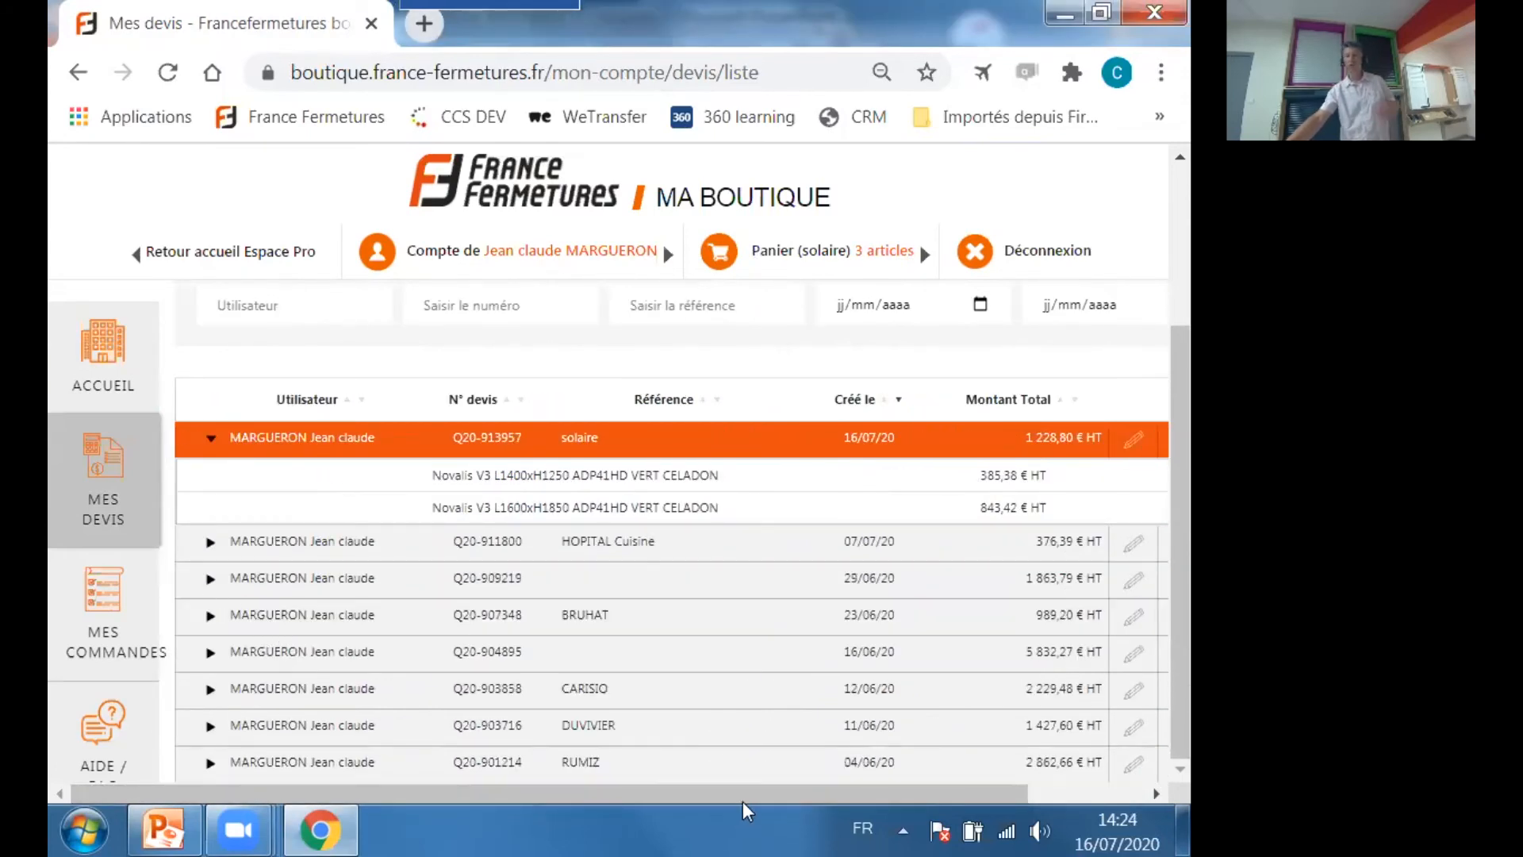
# Place an order from the saved "solaire" quote in the quote list.
pyautogui.moveTo(743, 801); pyautogui.dragTo(929, 788)
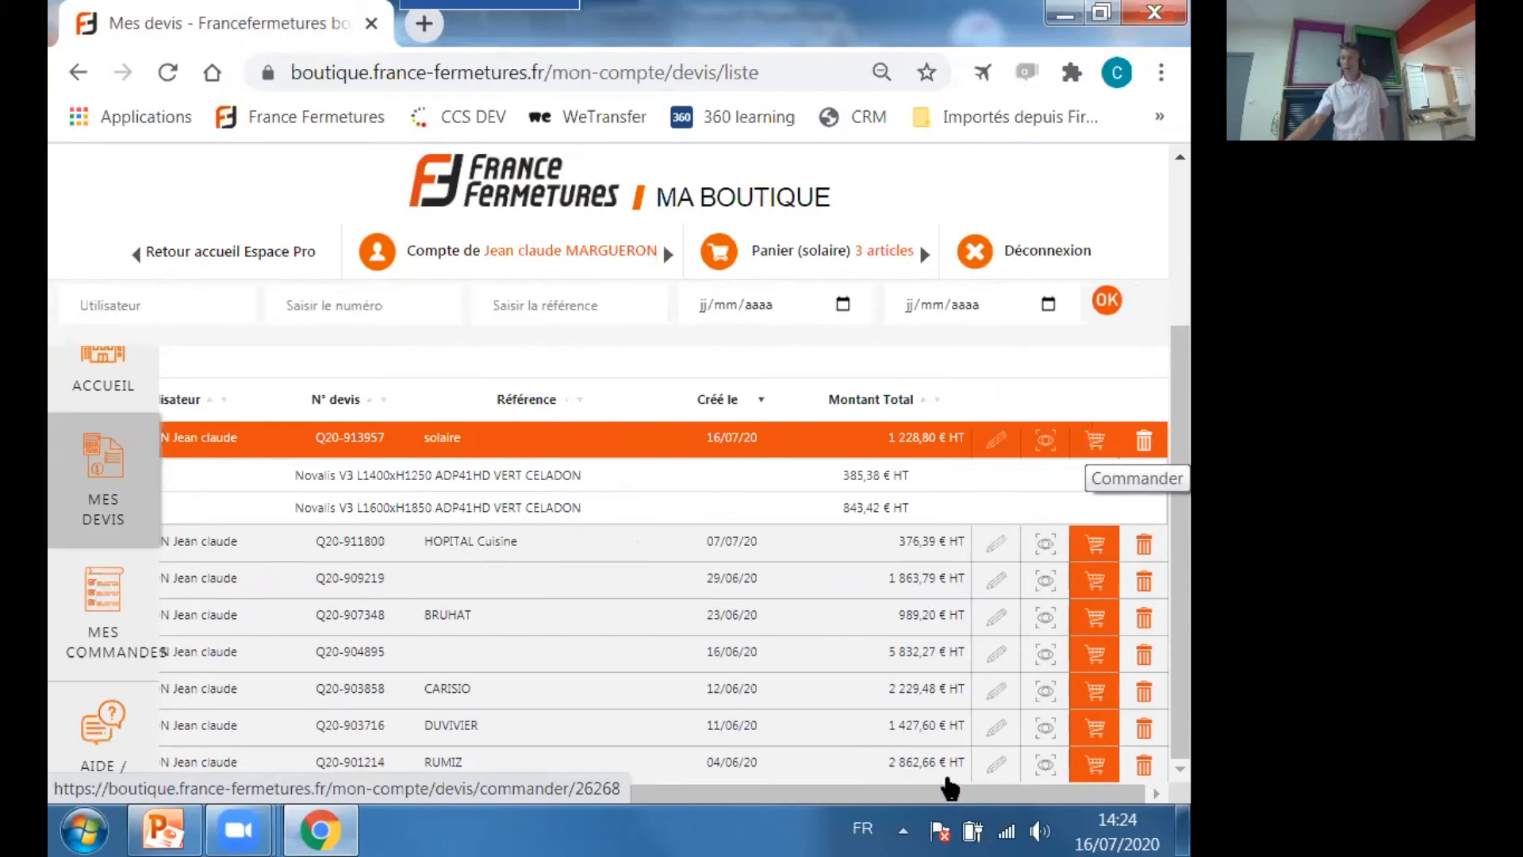
pyautogui.moveTo(796, 792); pyautogui.dragTo(411, 793)
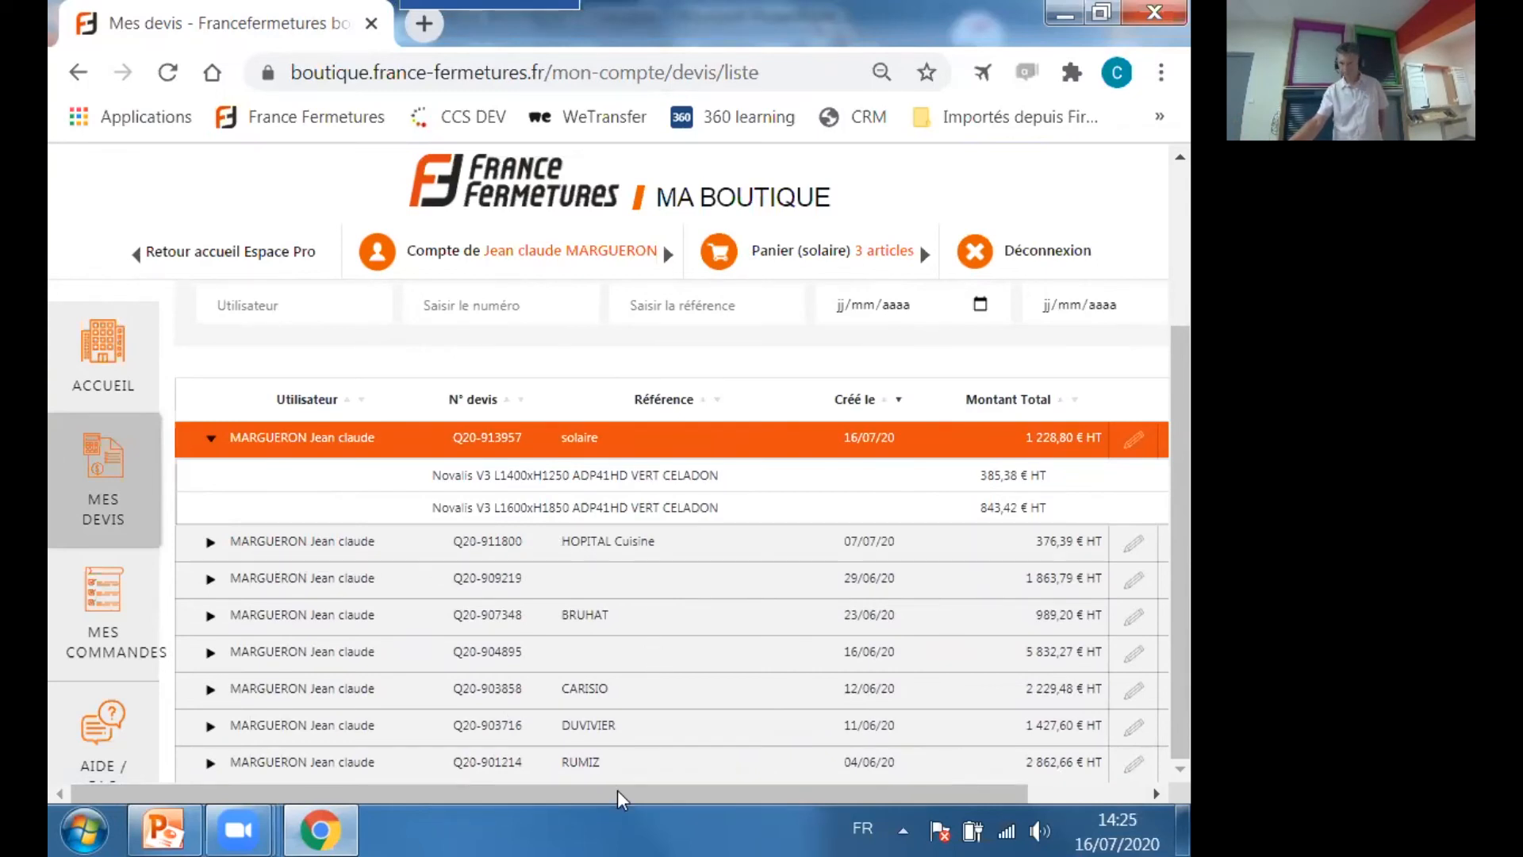
pyautogui.moveTo(617, 797); pyautogui.dragTo(817, 801)
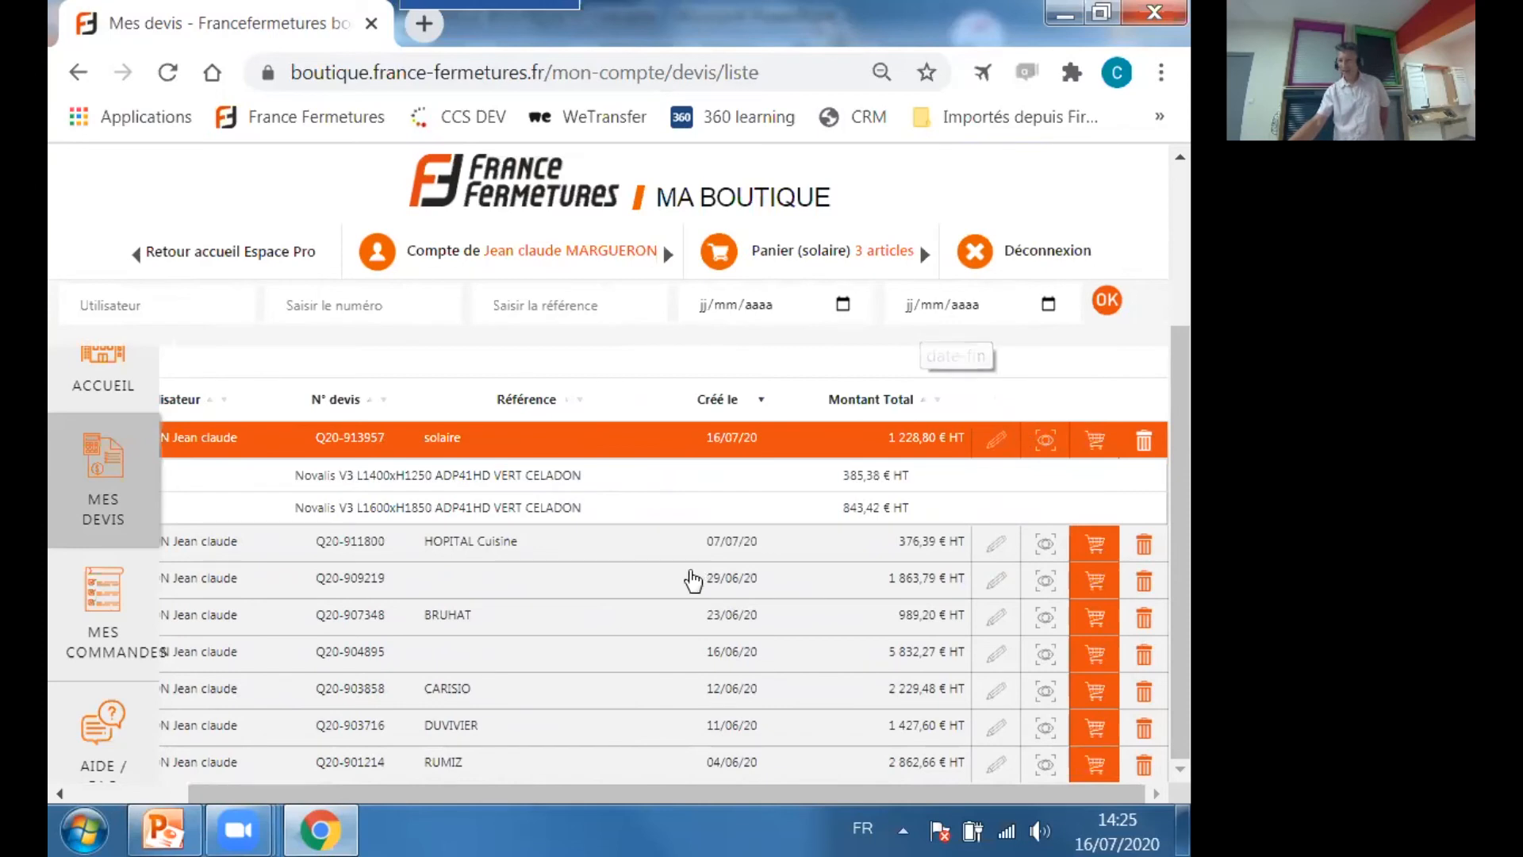
pyautogui.click(1099, 447)
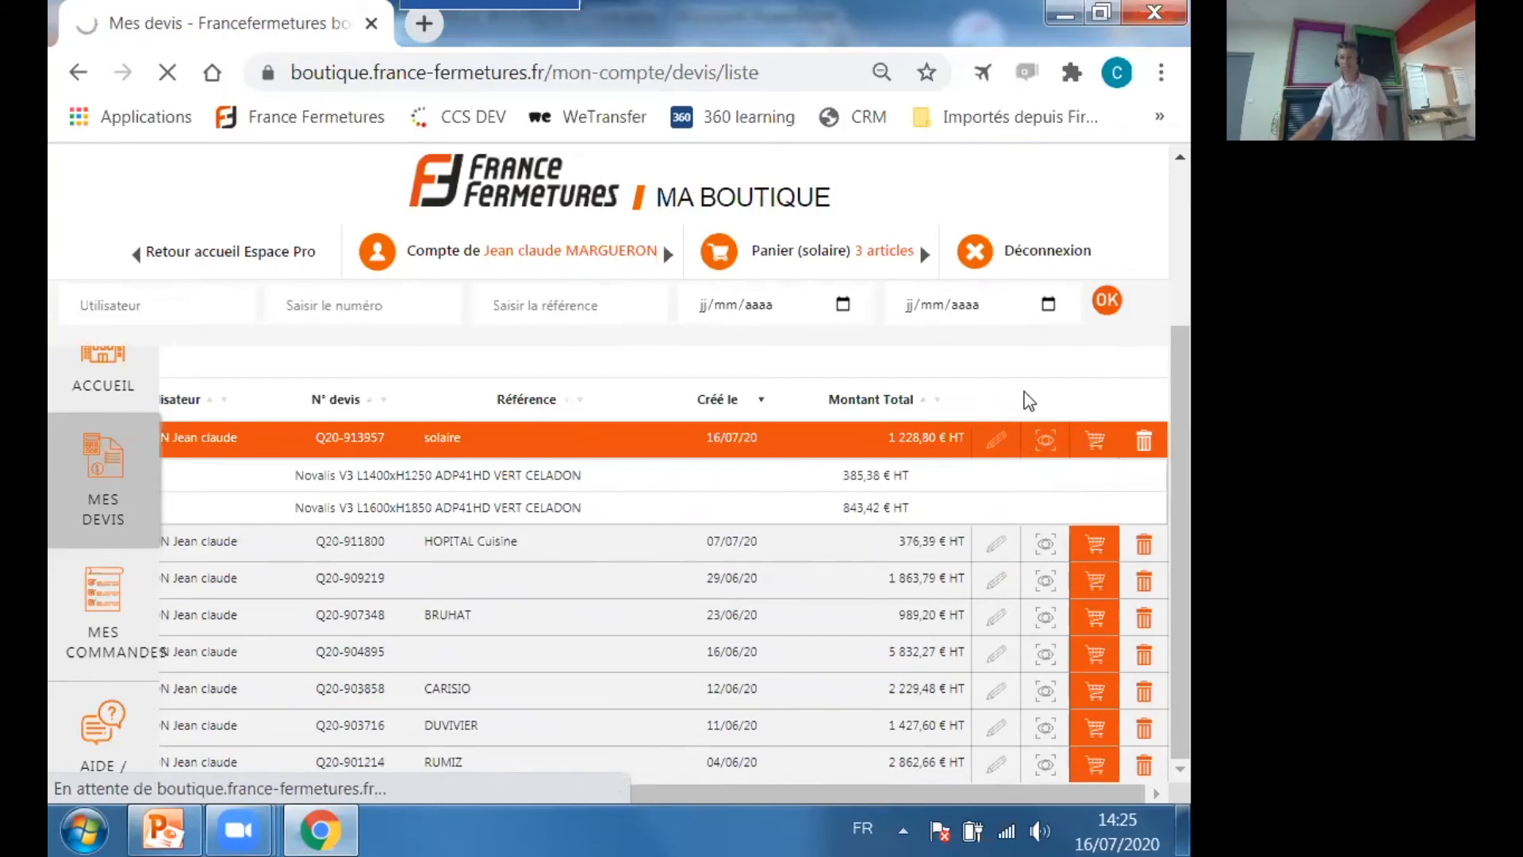
# Review the billing and delivery details of the "solaire" order and view the available delivery weeks.
pyautogui.scroll(-2, 756, 474)
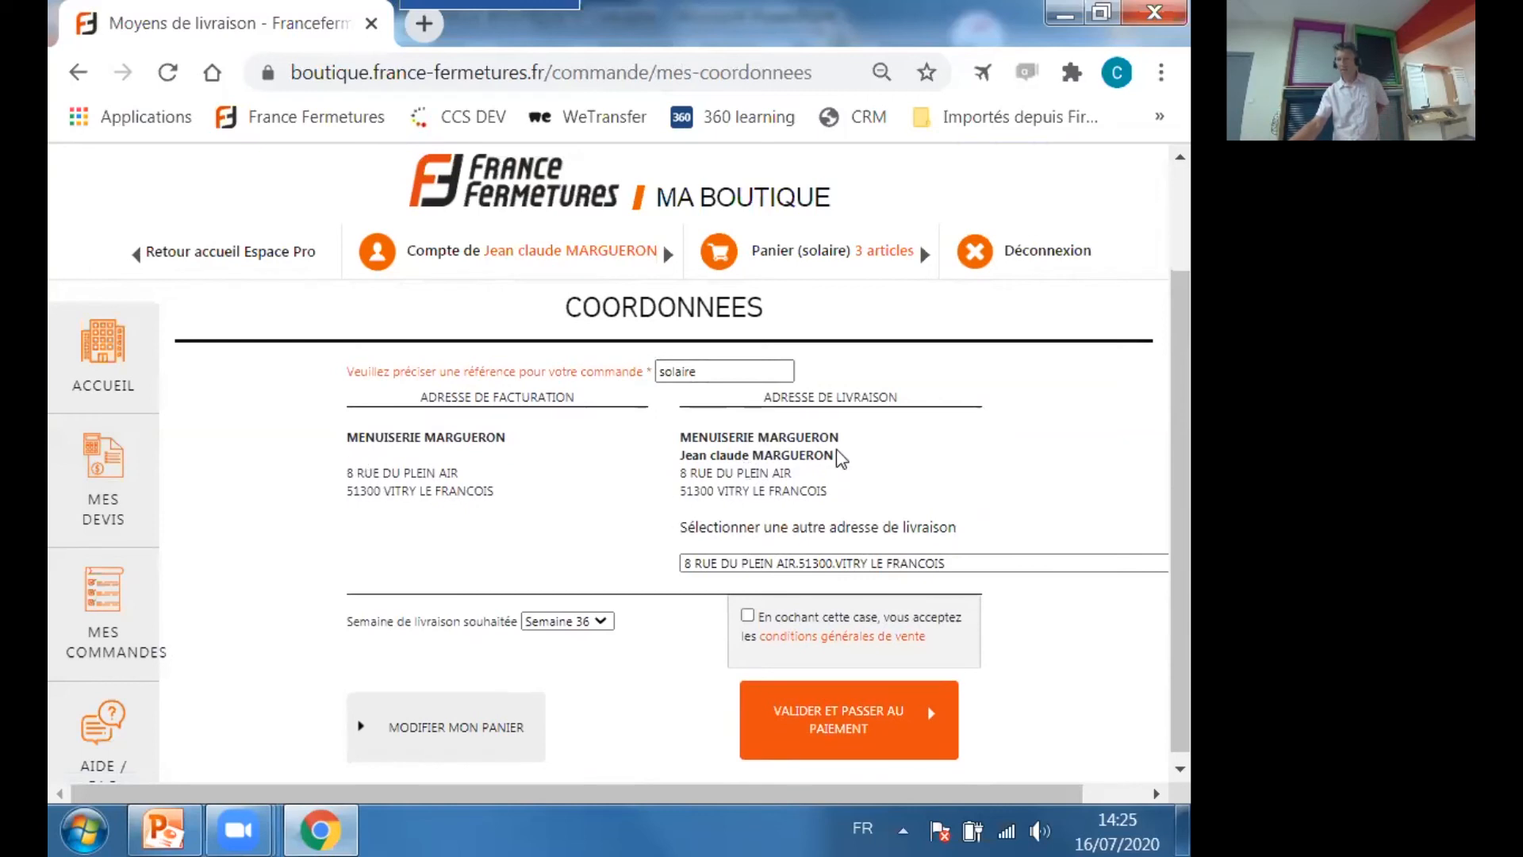
pyautogui.scroll(-1, 973, 446)
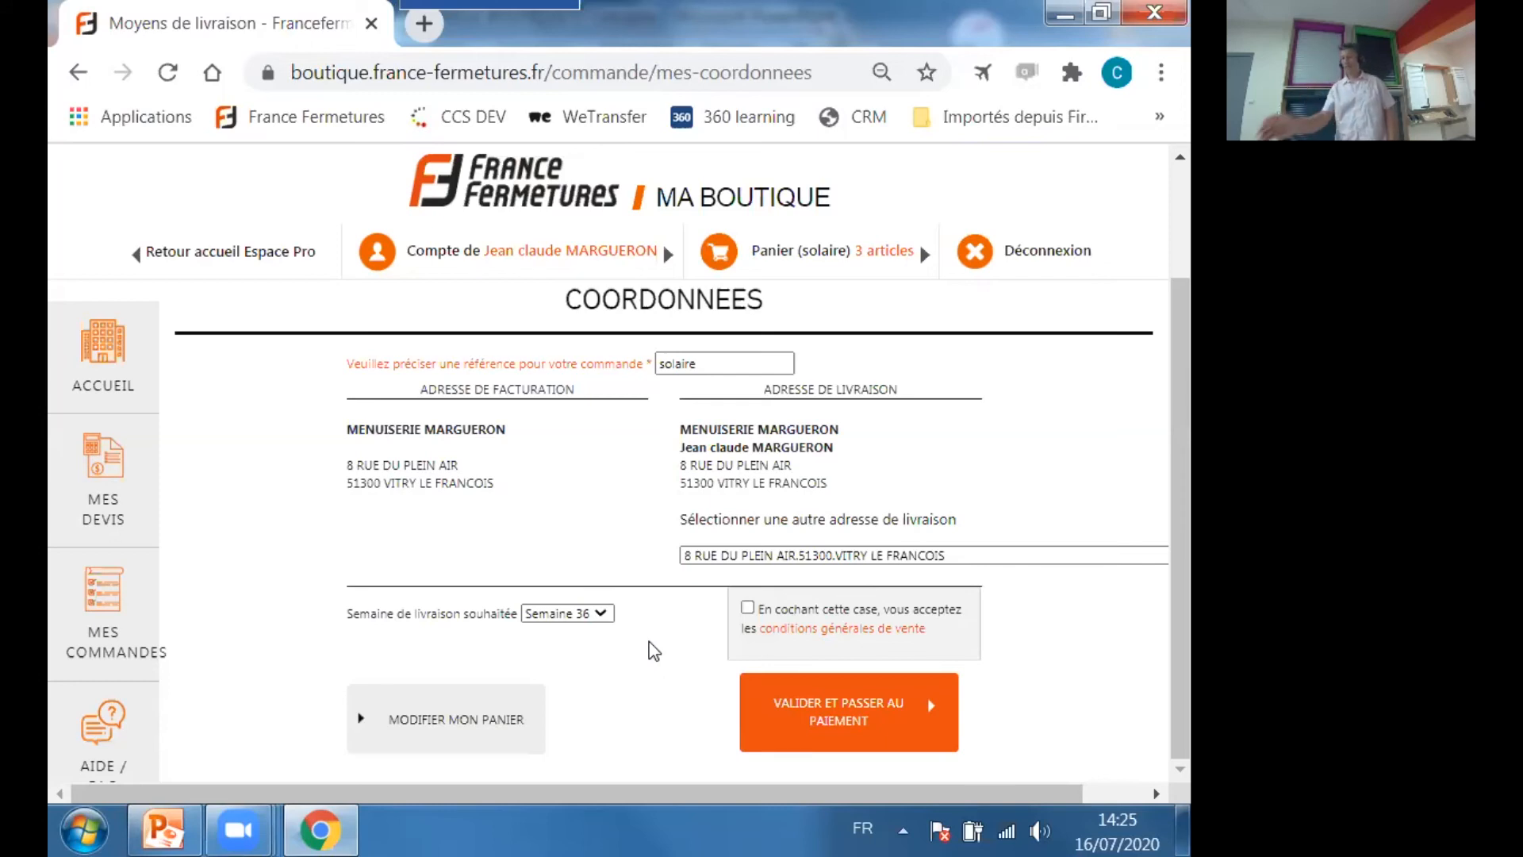
pyautogui.click(601, 616)
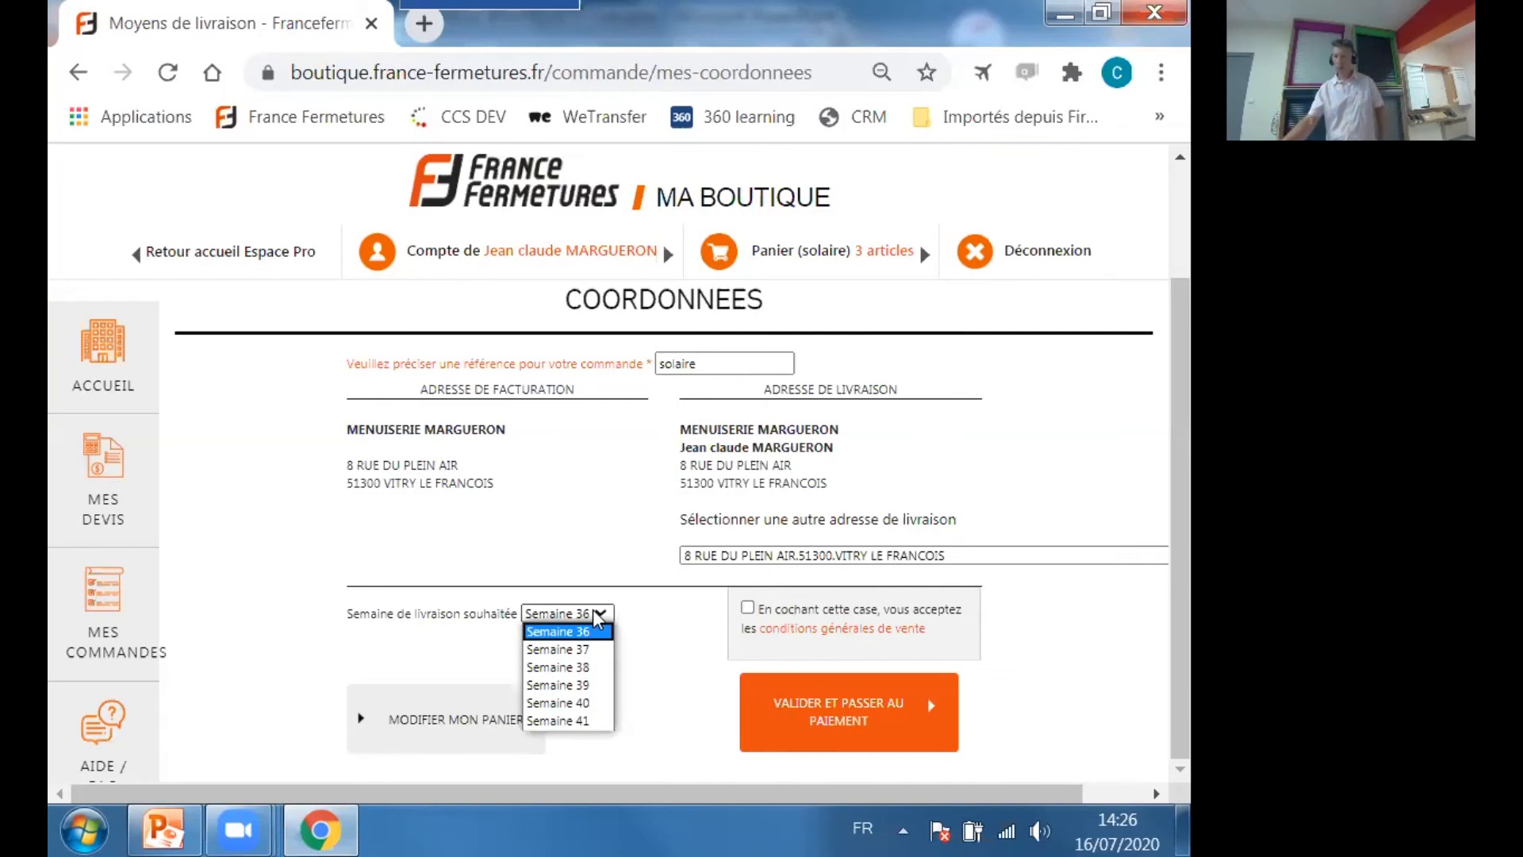
# View the alternative delivery addresses offered for the order and close the list without choosing another one.
pyautogui.moveTo(818, 787); pyautogui.dragTo(882, 787)
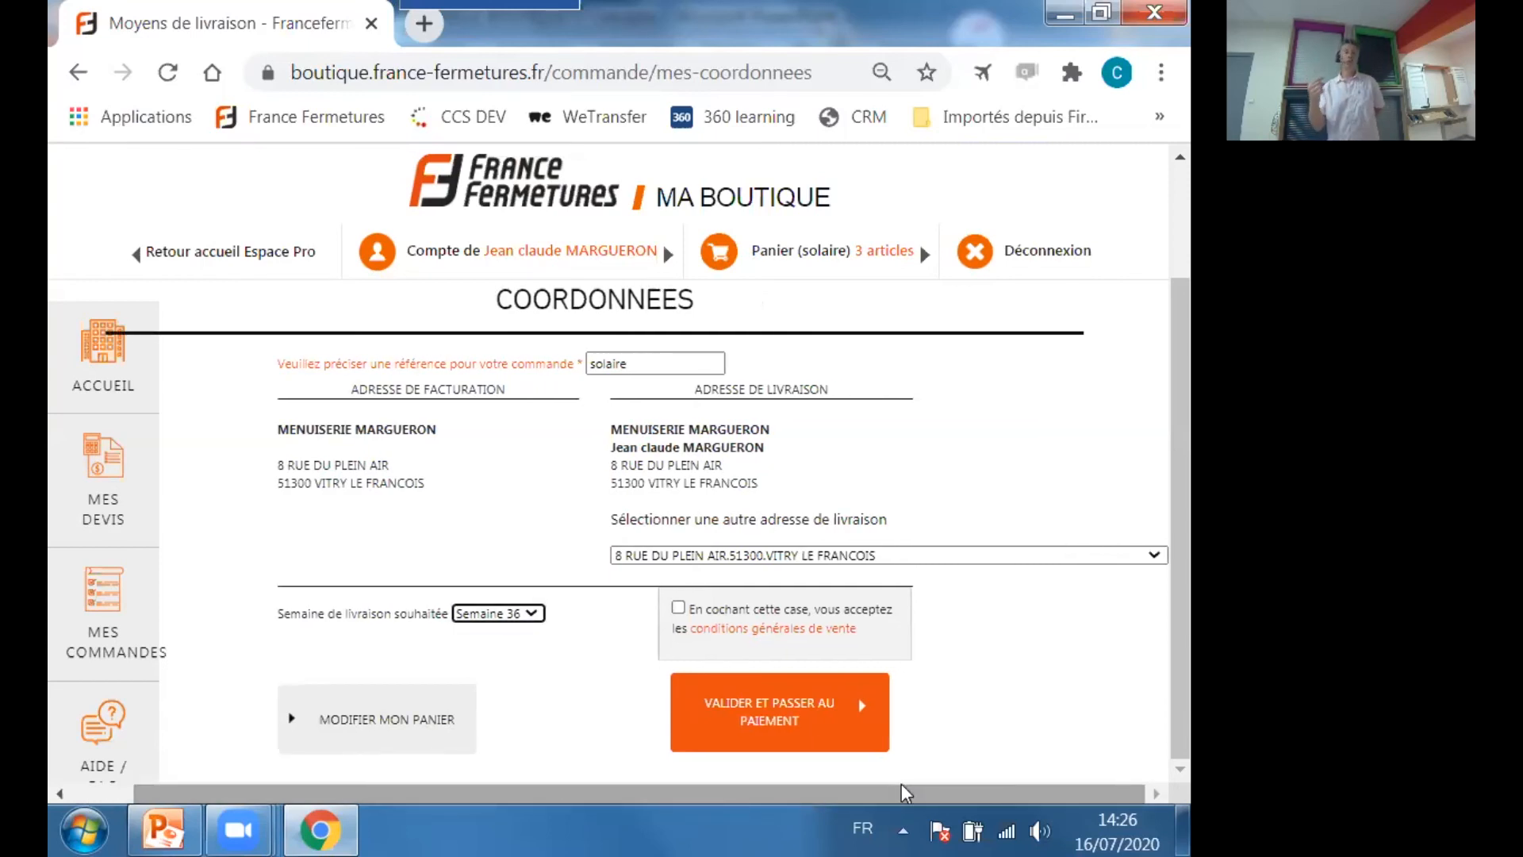
pyautogui.click(1154, 553)
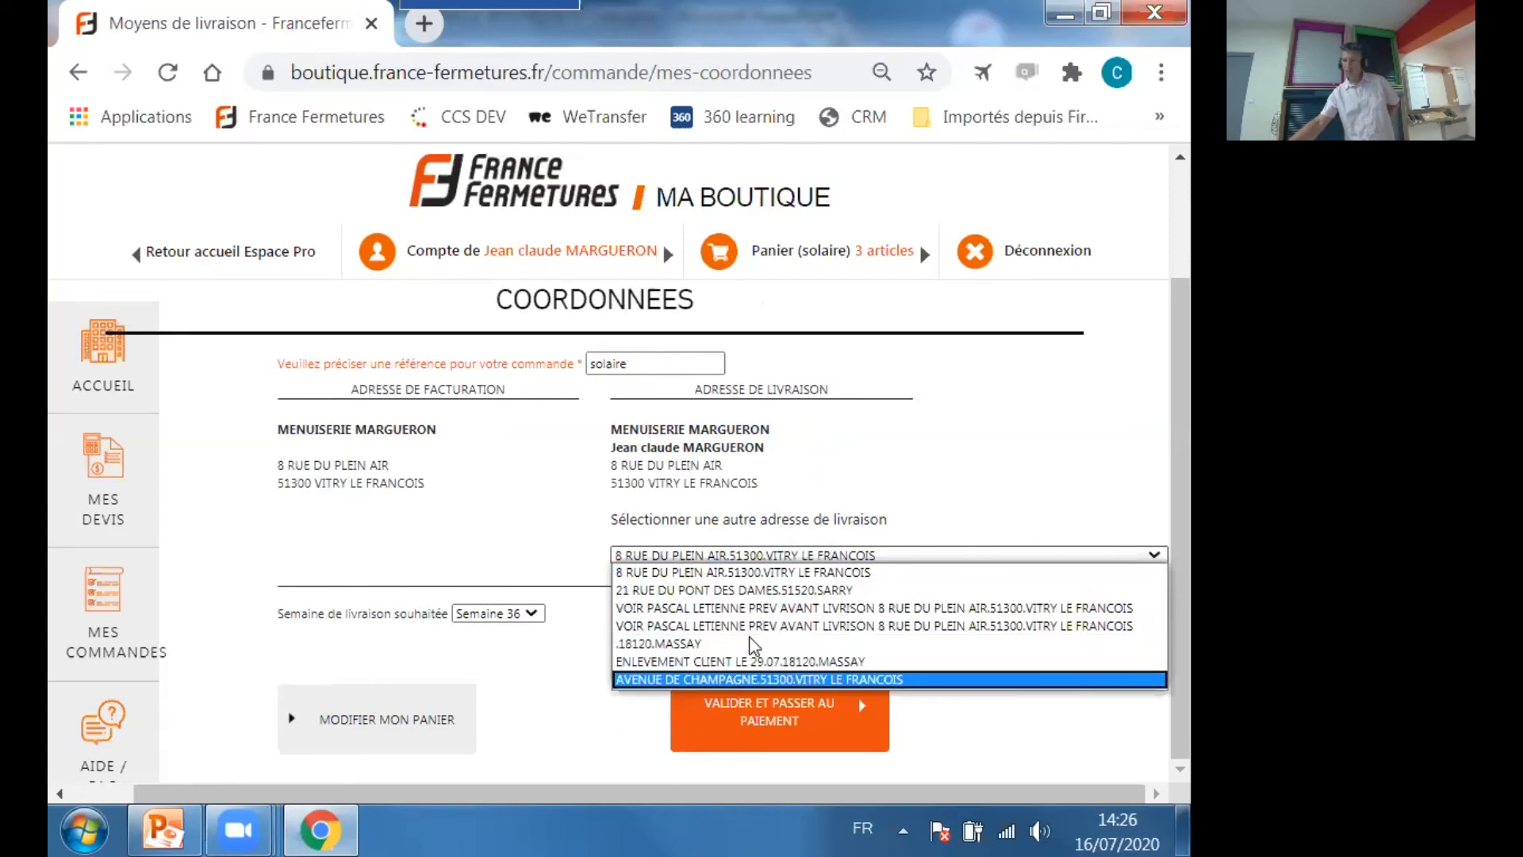
pyautogui.click(986, 426)
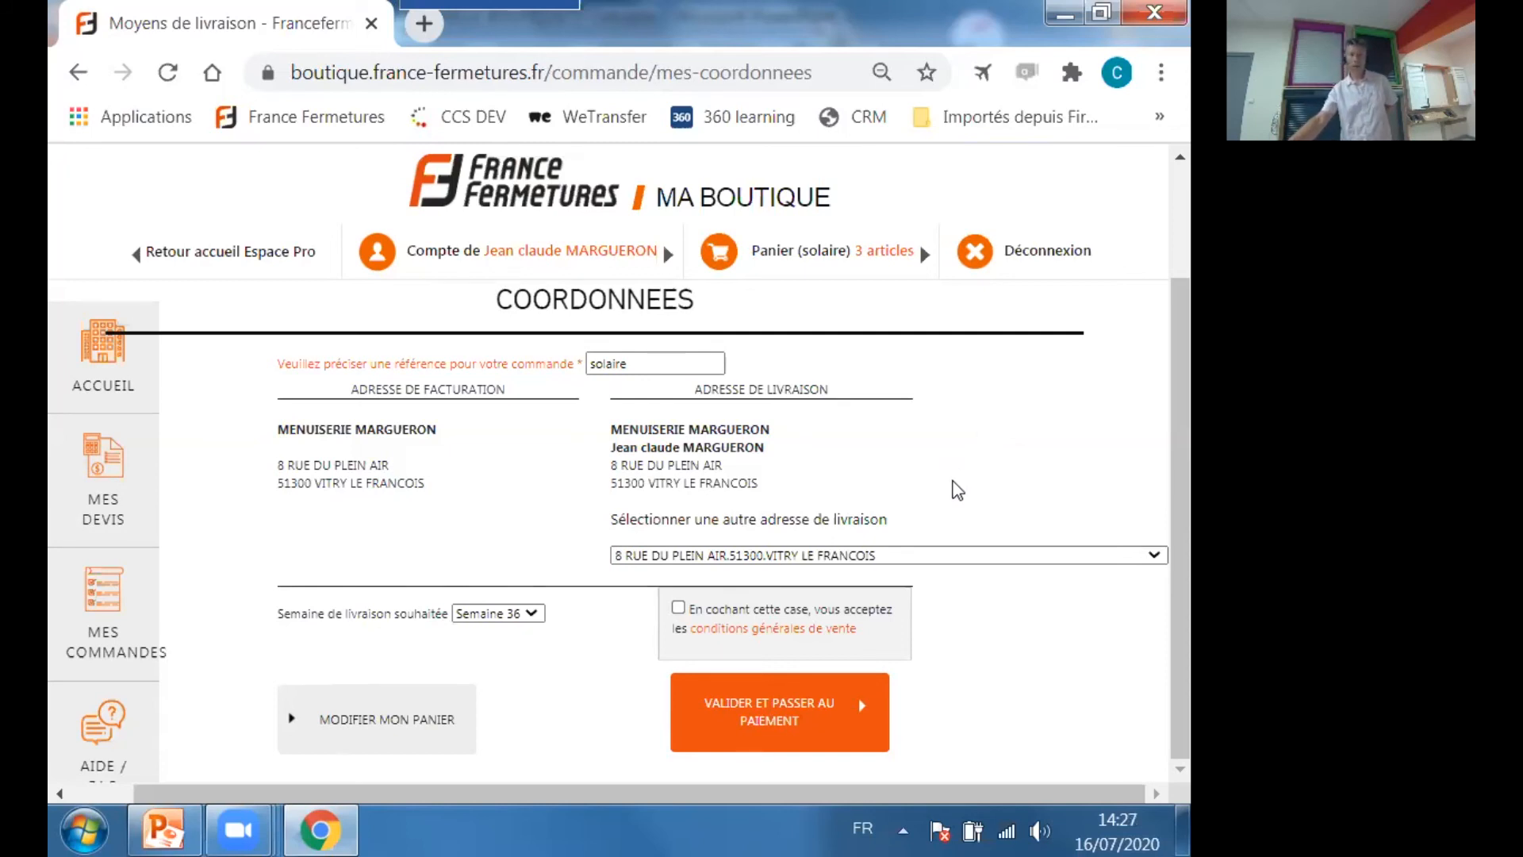
# Accept the general terms of sale and validate the order details to proceed to payment.
pyautogui.click(678, 610)
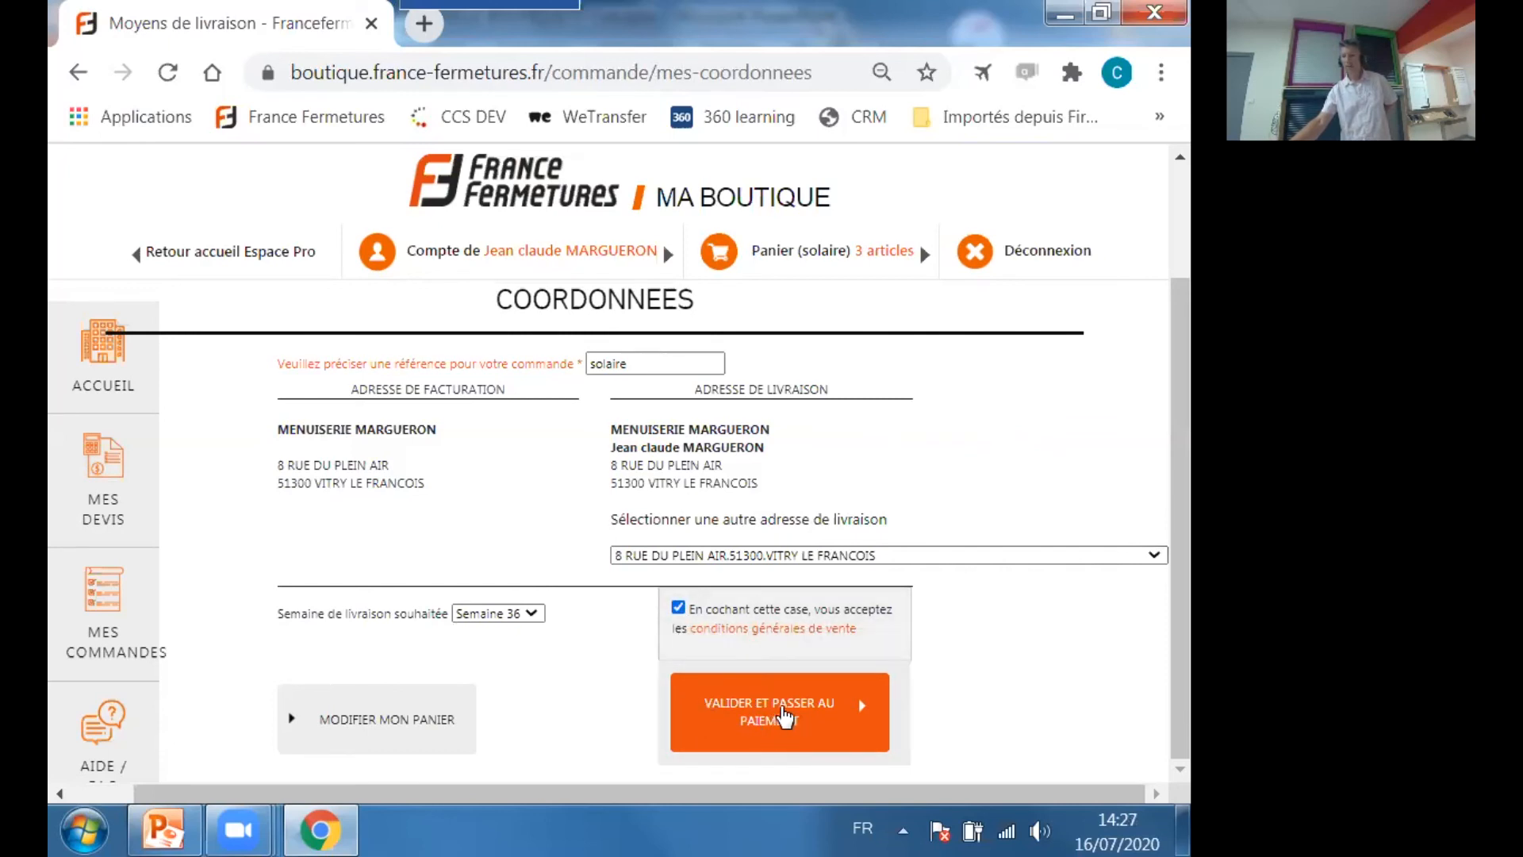
pyautogui.click(785, 716)
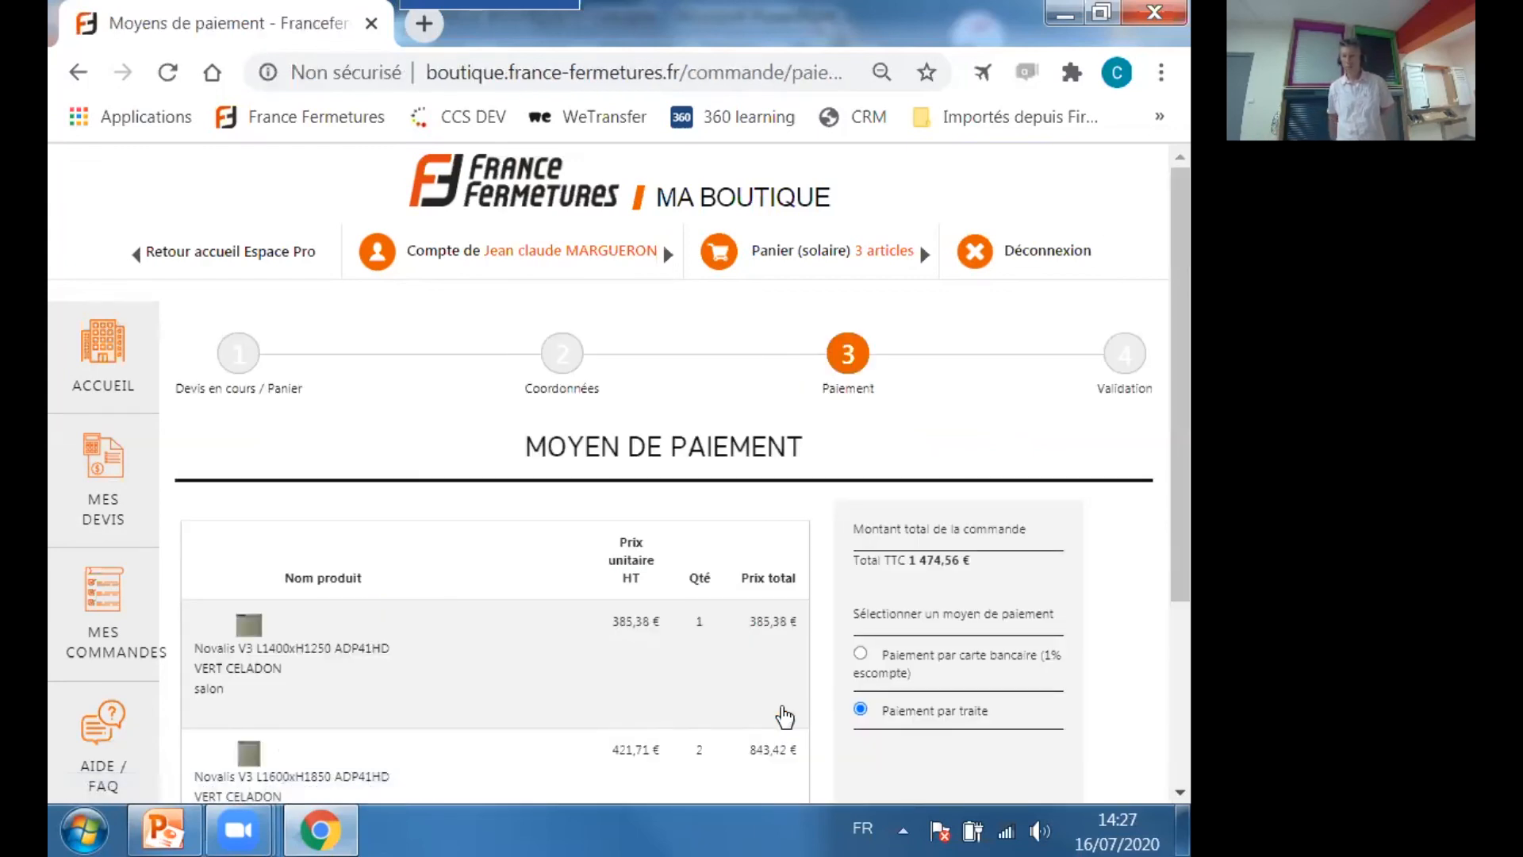
# Choose payment by bank card with the 1% discount and review the order's payment summary.
pyautogui.scroll(-2, 1068, 599)
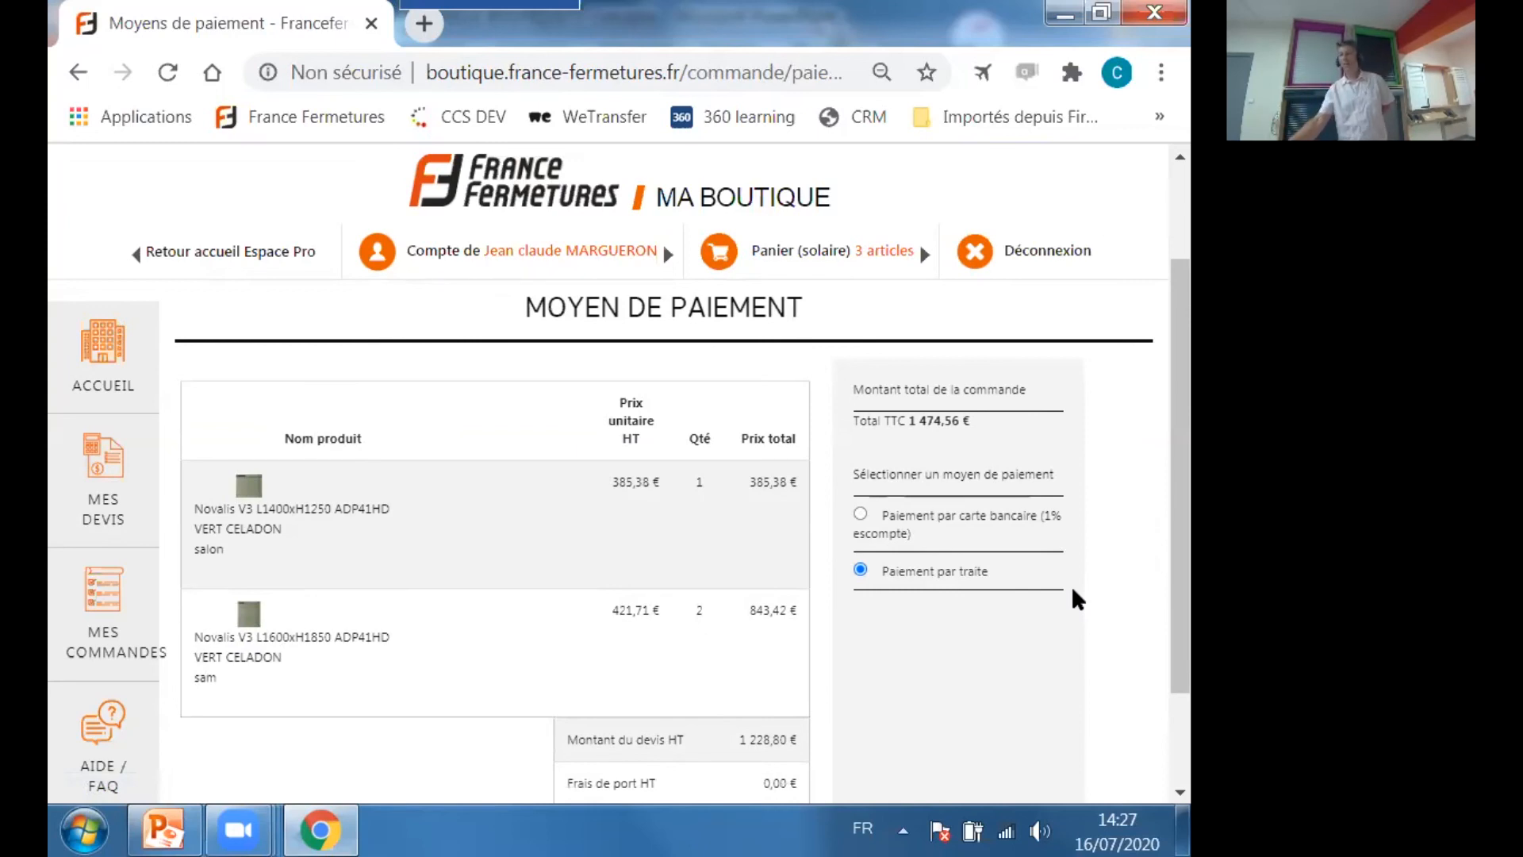
pyautogui.click(861, 516)
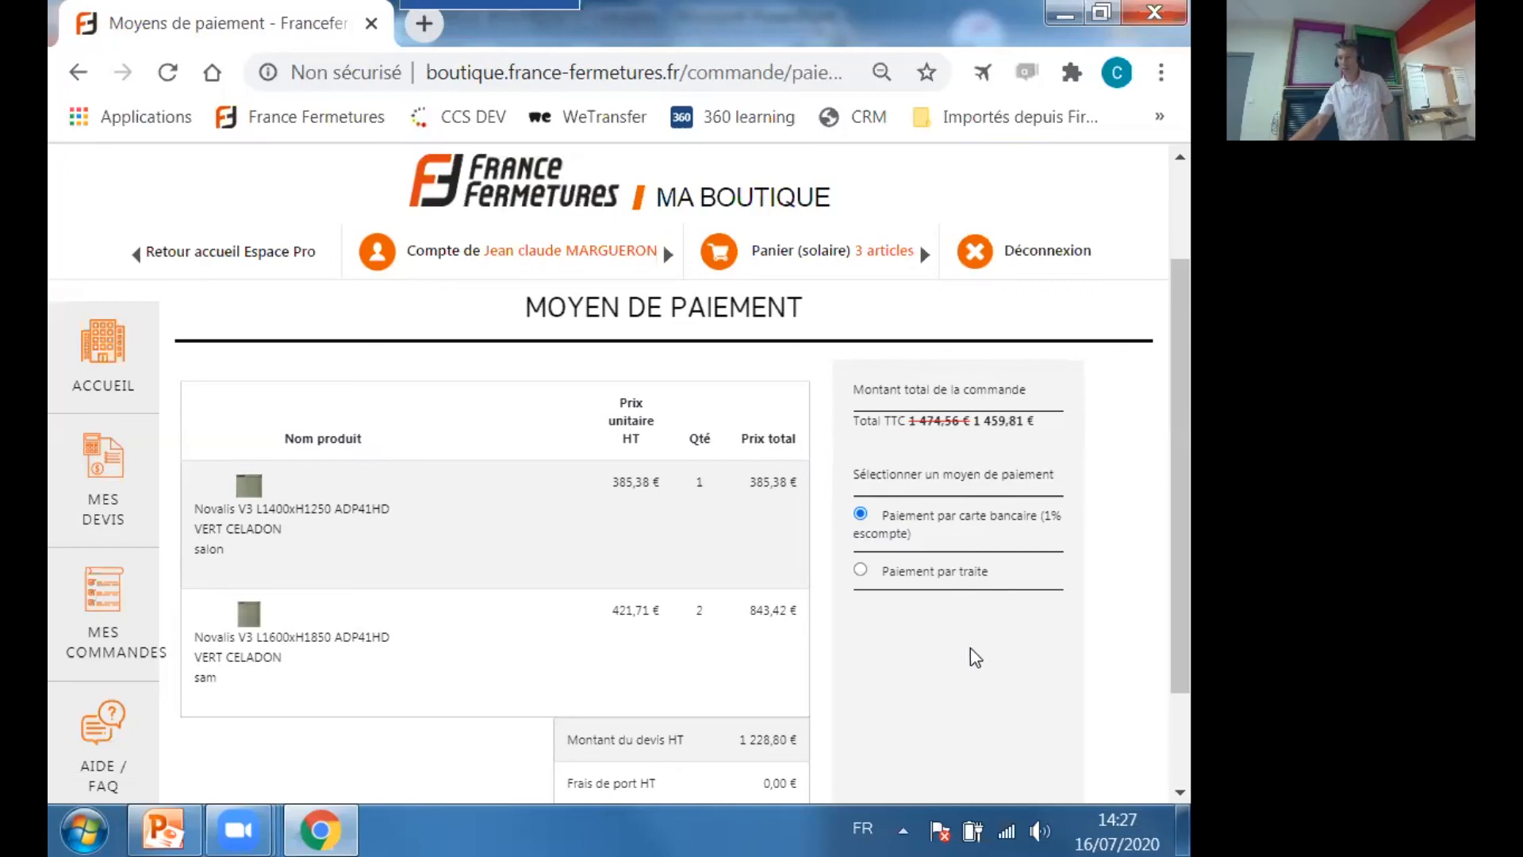
pyautogui.scroll(-2, 974, 644)
pyautogui.scroll(3, 925, 621)
pyautogui.scroll(-3, 926, 621)
pyautogui.scroll(3, 439, 555)
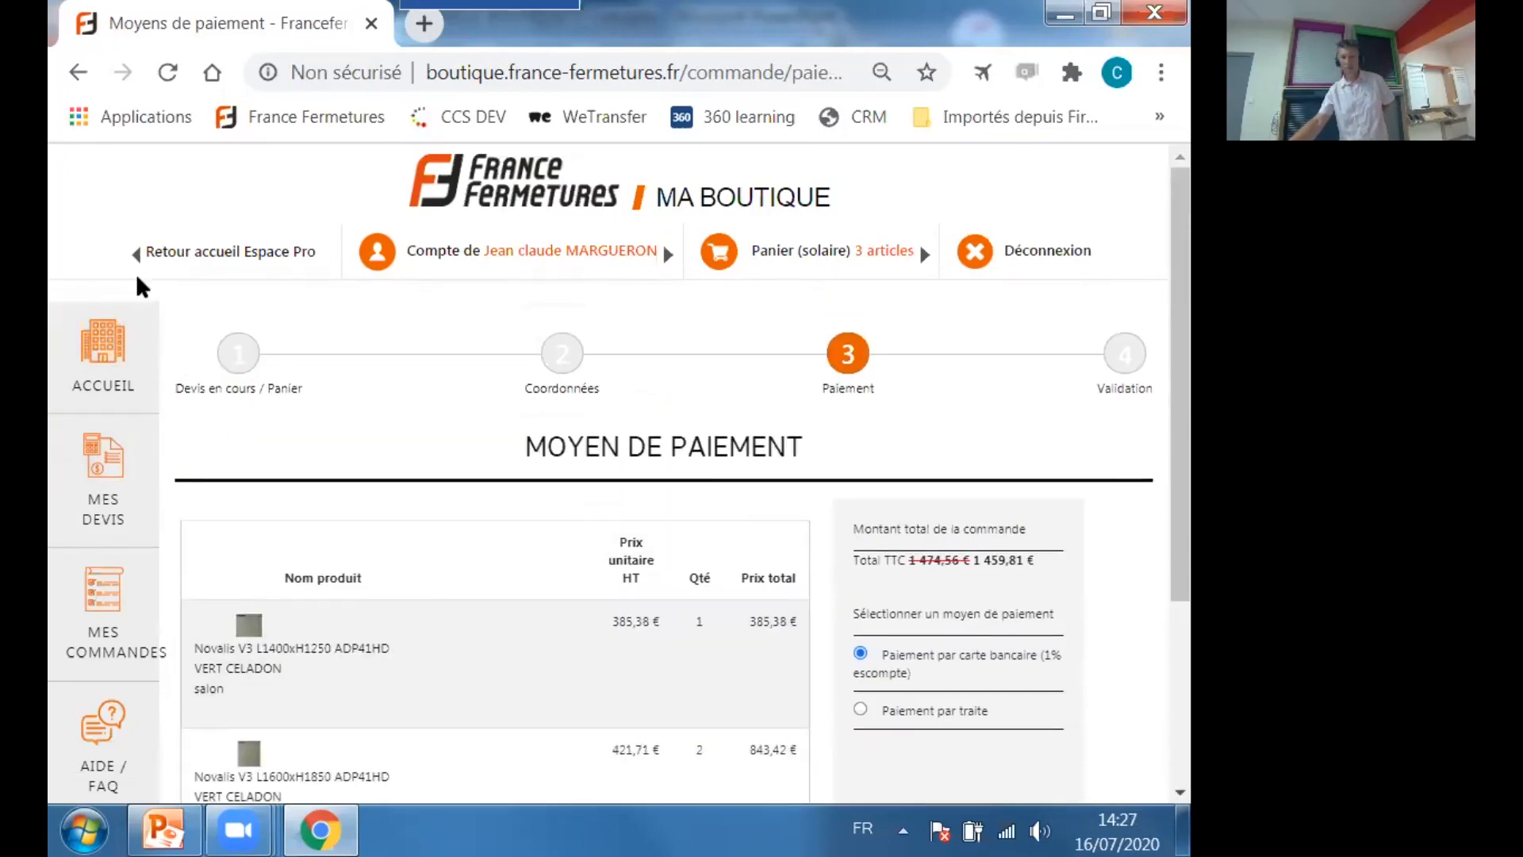
# Leave the checkout for the Espace Pro home page and open the list of orders, dismissing the password-saving prompt.
pyautogui.click(176, 255)
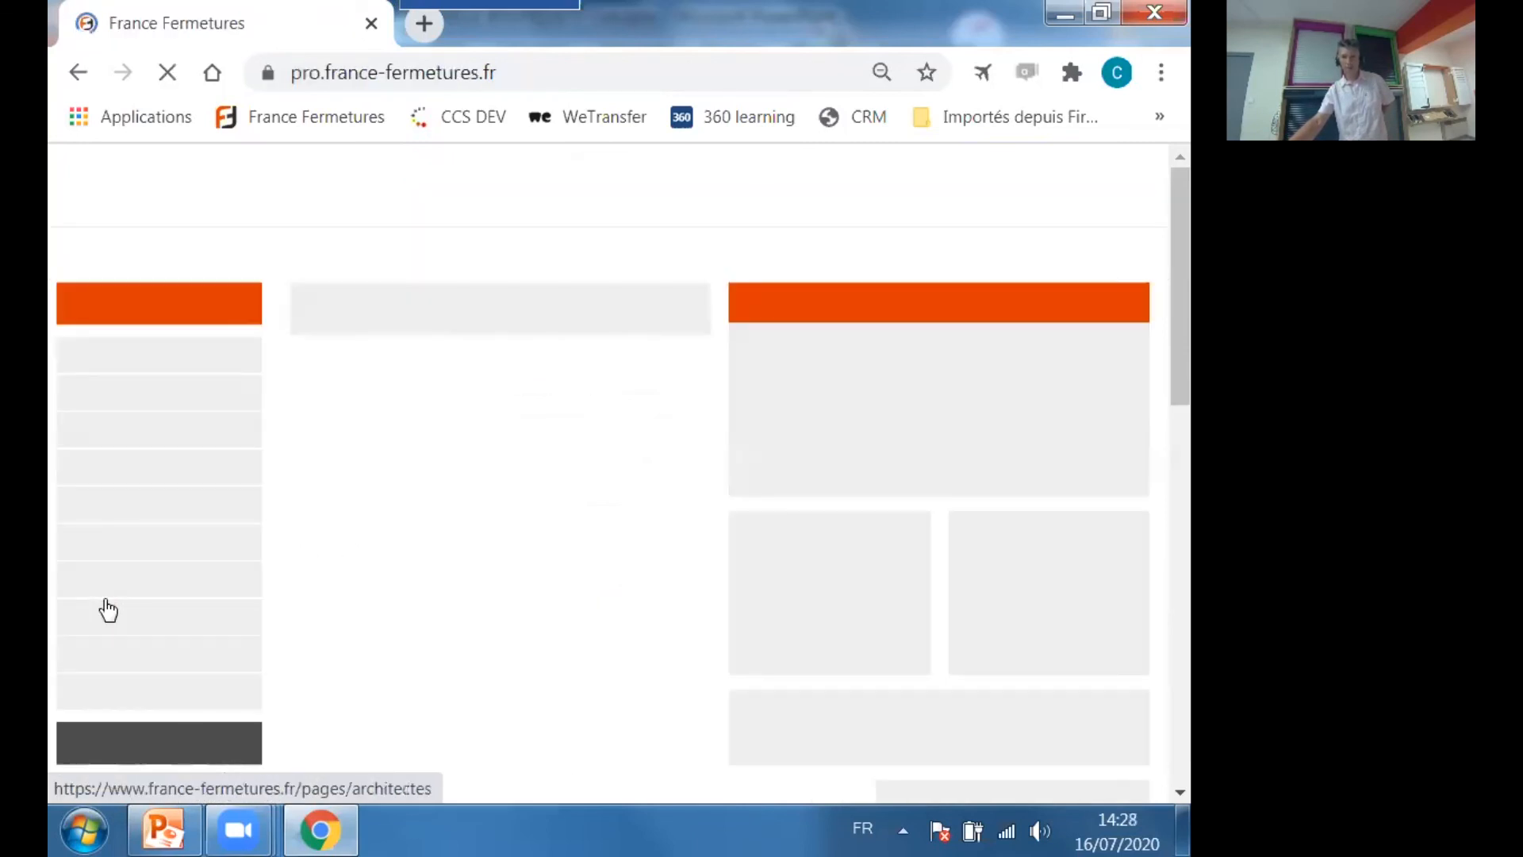
pyautogui.click(1041, 596)
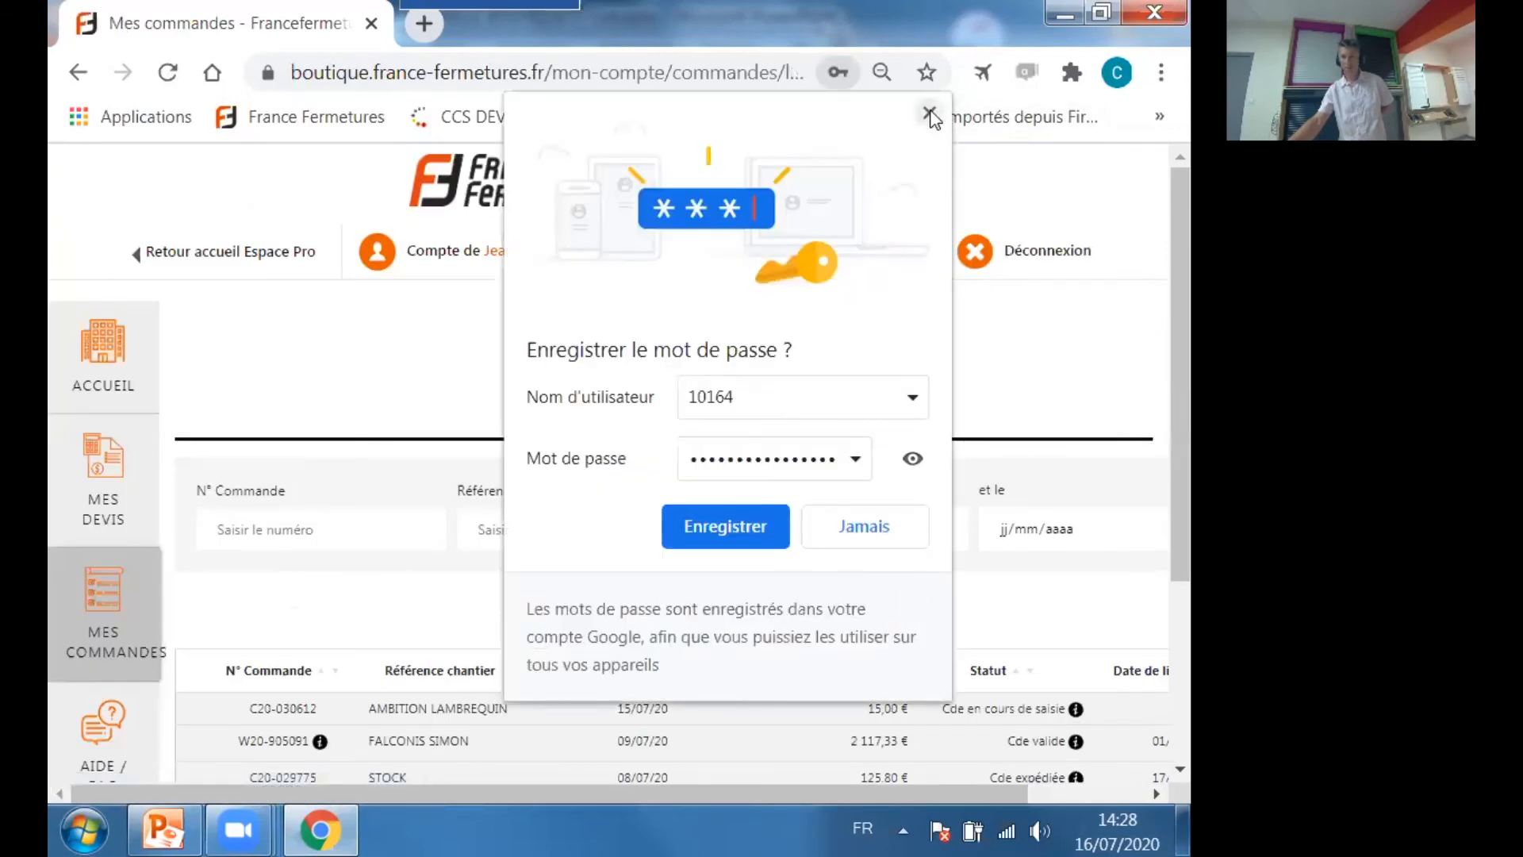
pyautogui.click(929, 114)
# Examine the list of past orders across all its columns, from order number to status and delivery date.
pyautogui.scroll(-4, 568, 445)
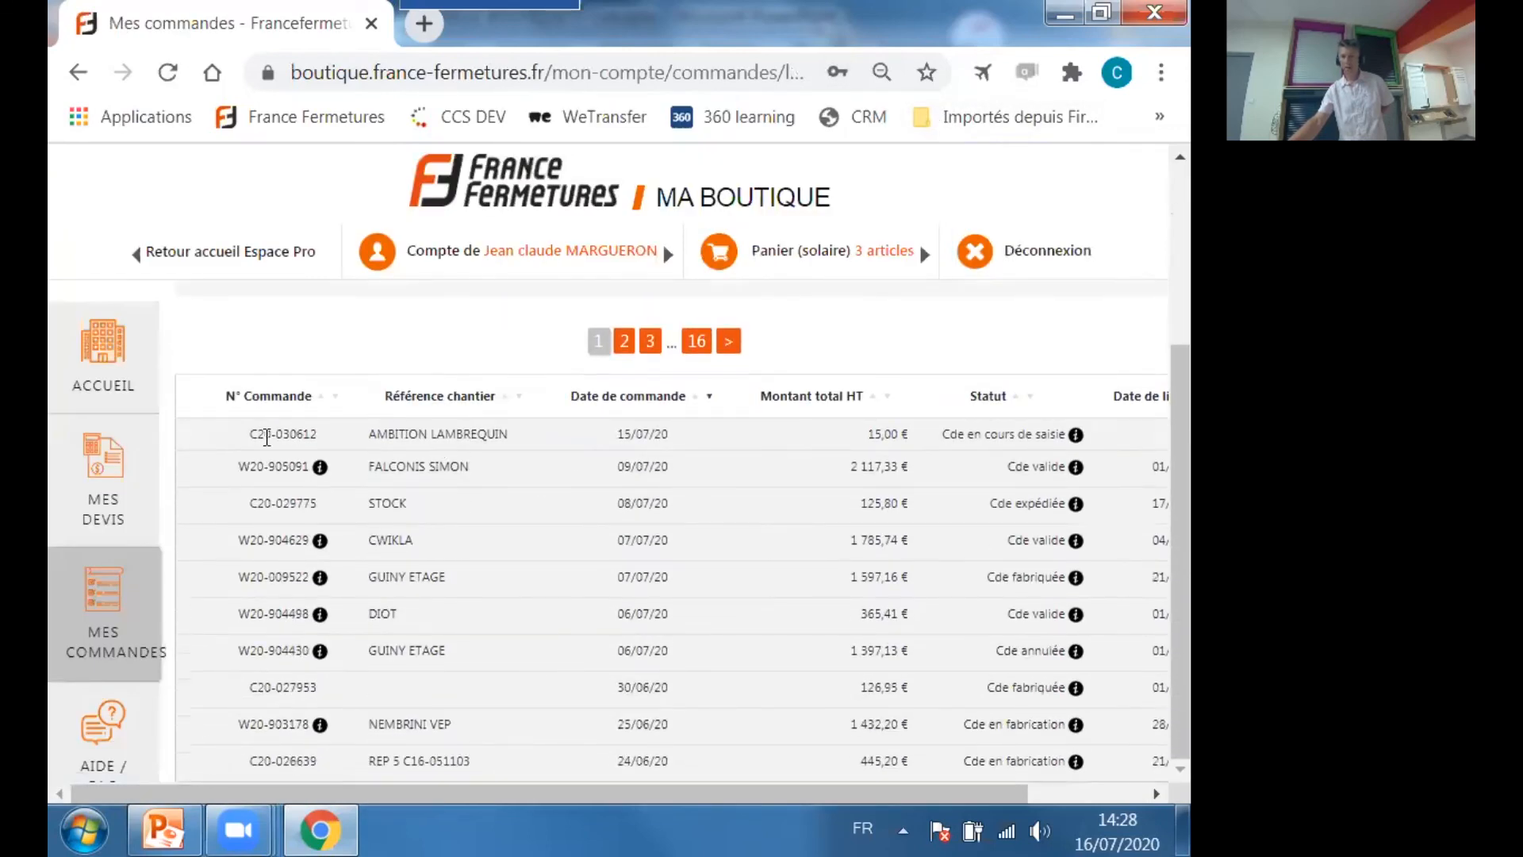
pyautogui.moveTo(837, 793); pyautogui.dragTo(692, 721)
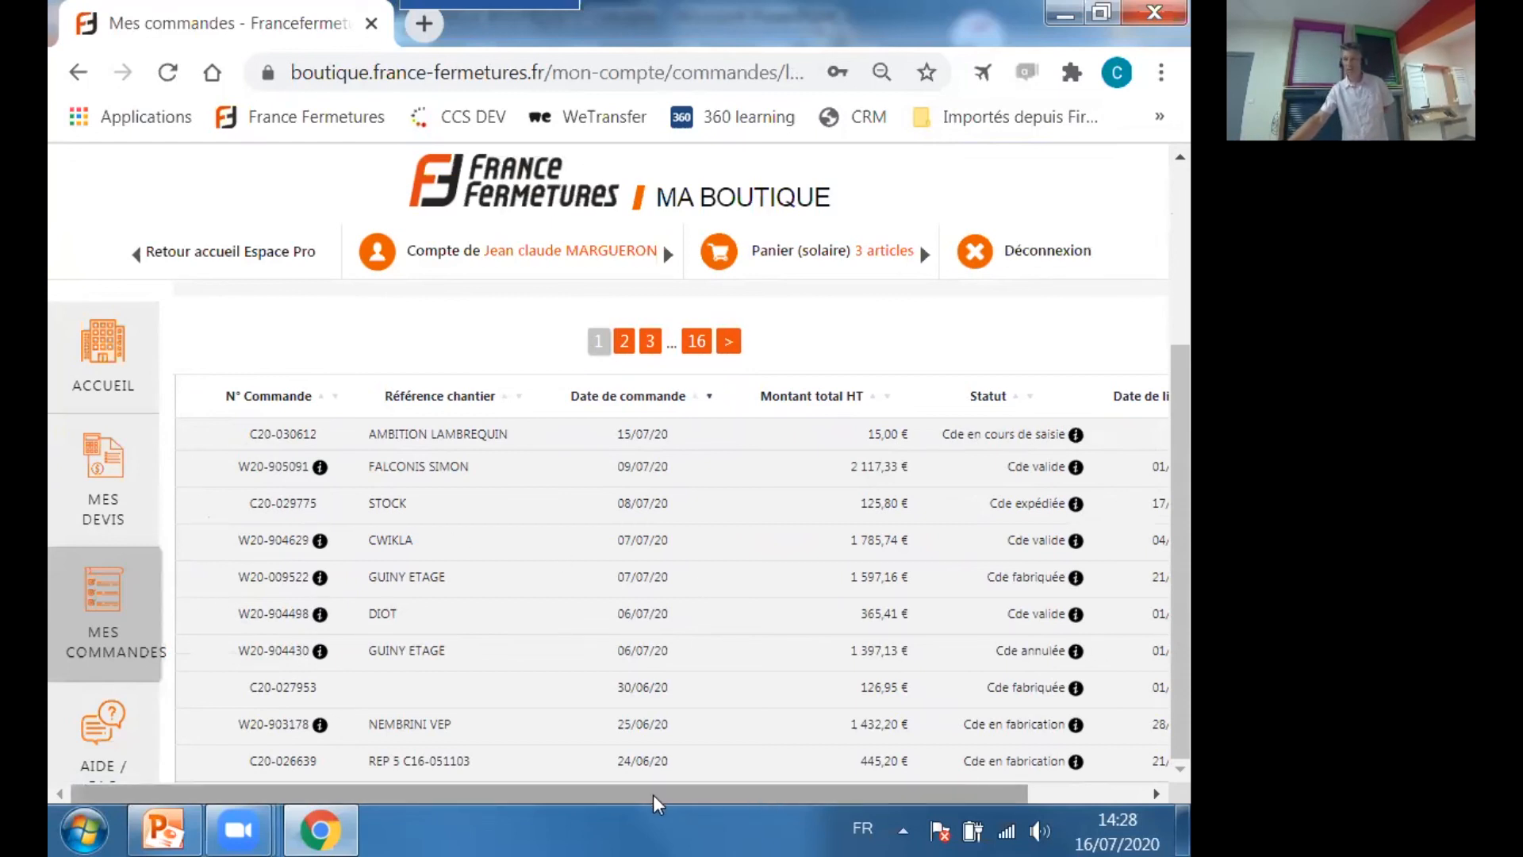
pyautogui.moveTo(655, 803); pyautogui.dragTo(681, 803)
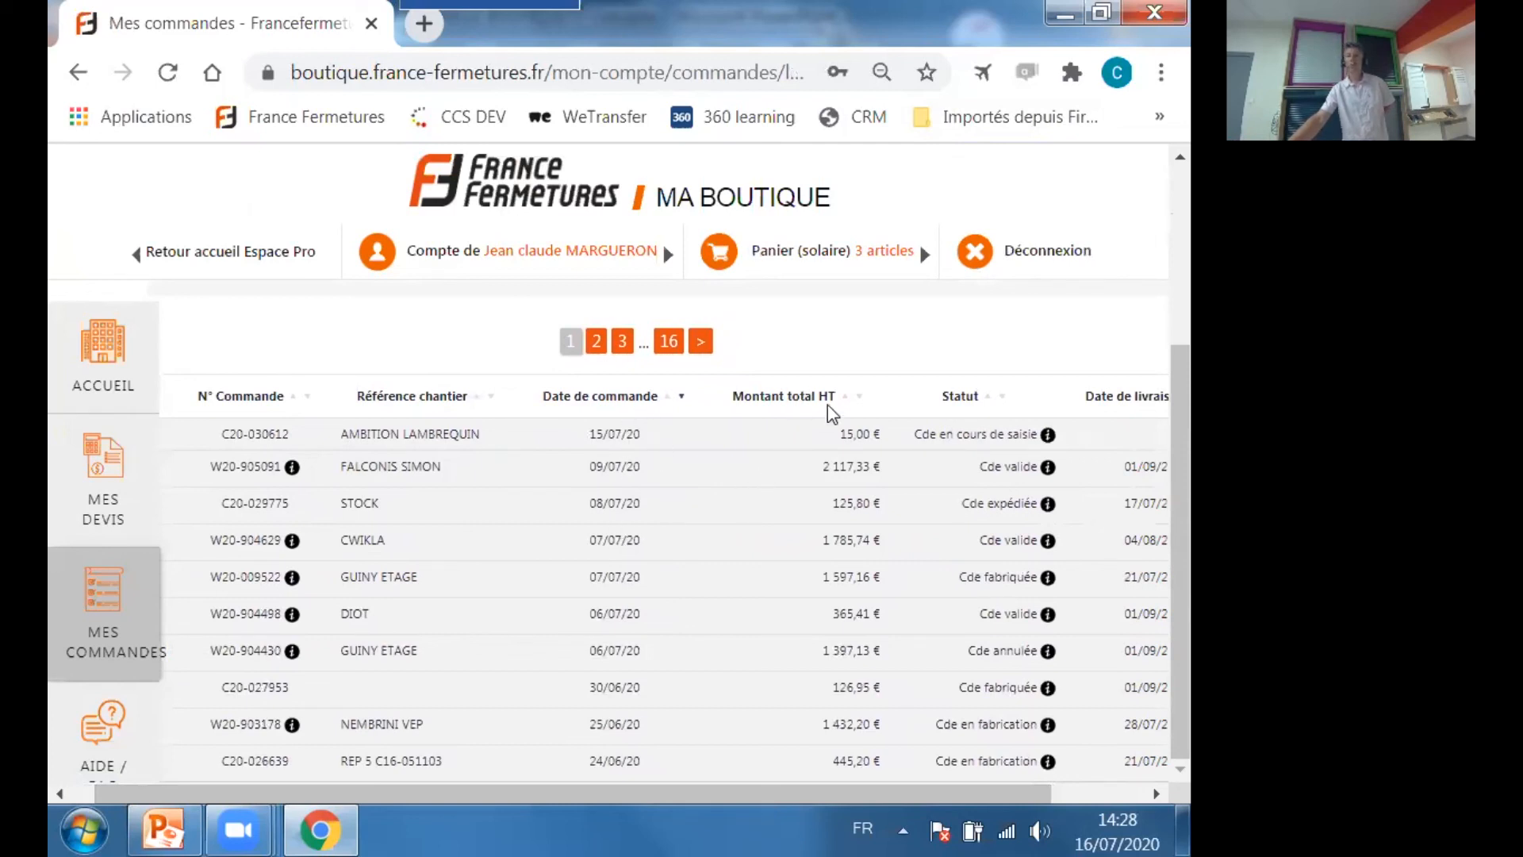
pyautogui.moveTo(706, 782); pyautogui.dragTo(836, 788)
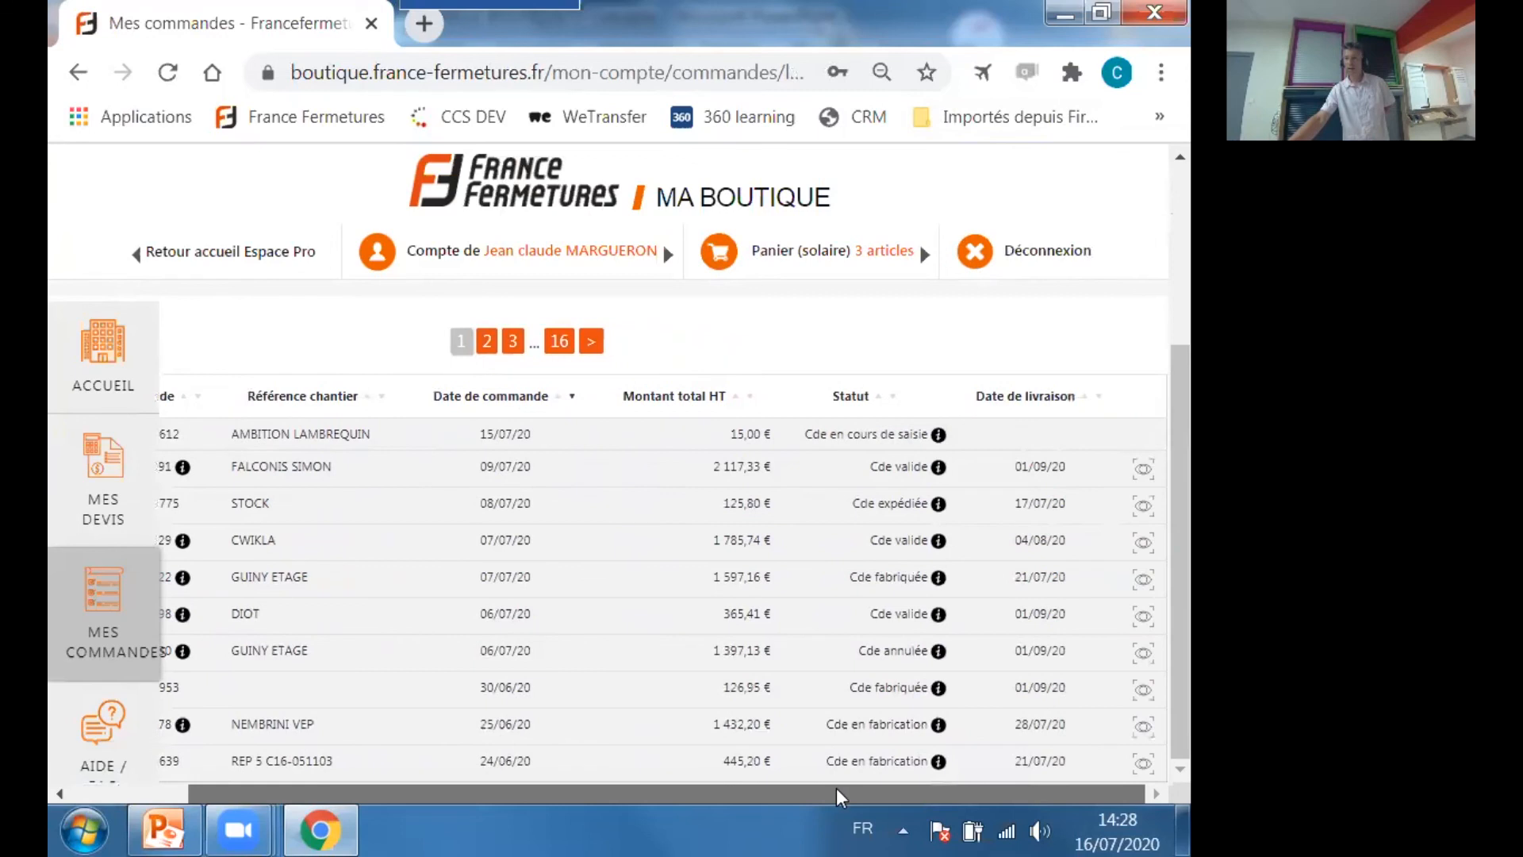